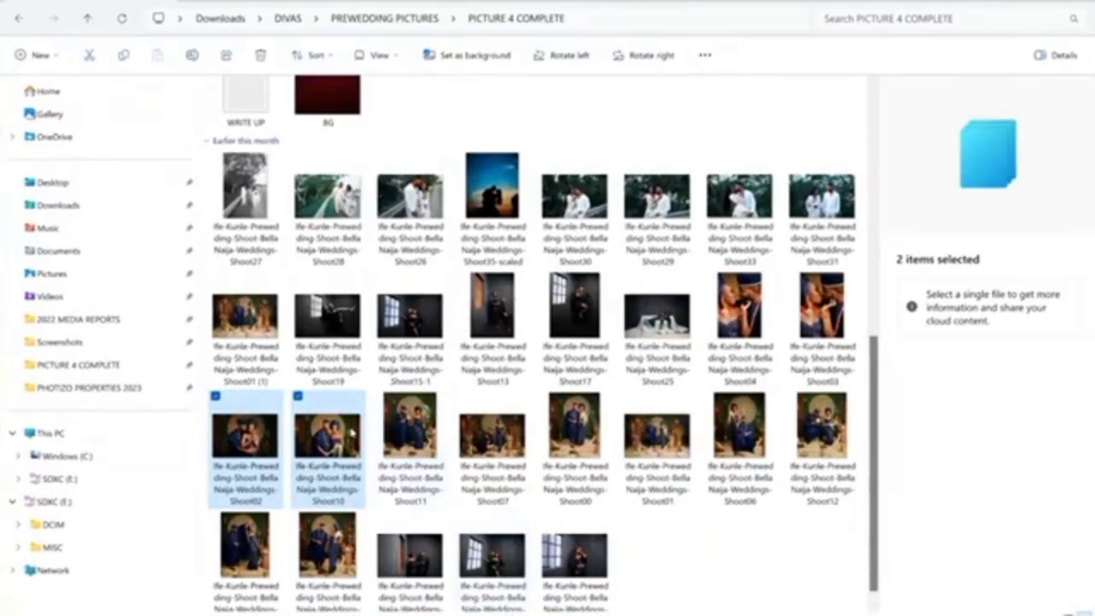
# Step: View the Shoot10 and Shoot02 couple photos at full size, examining the poses and details
pyautogui.click(342, 435)
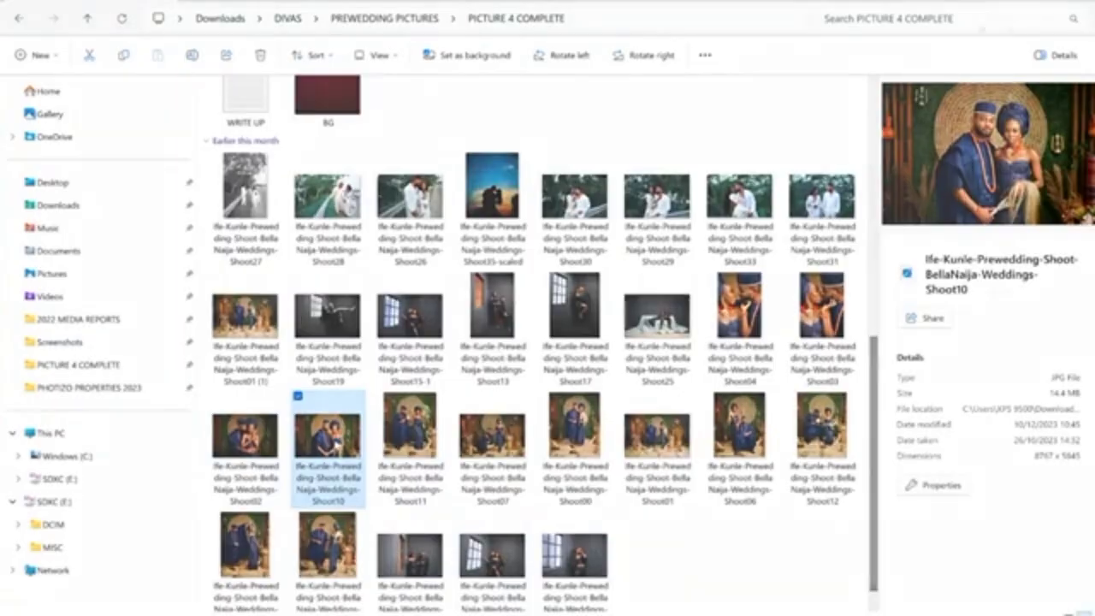
pyautogui.press('Return')
pyautogui.scroll(3, 598, 400)
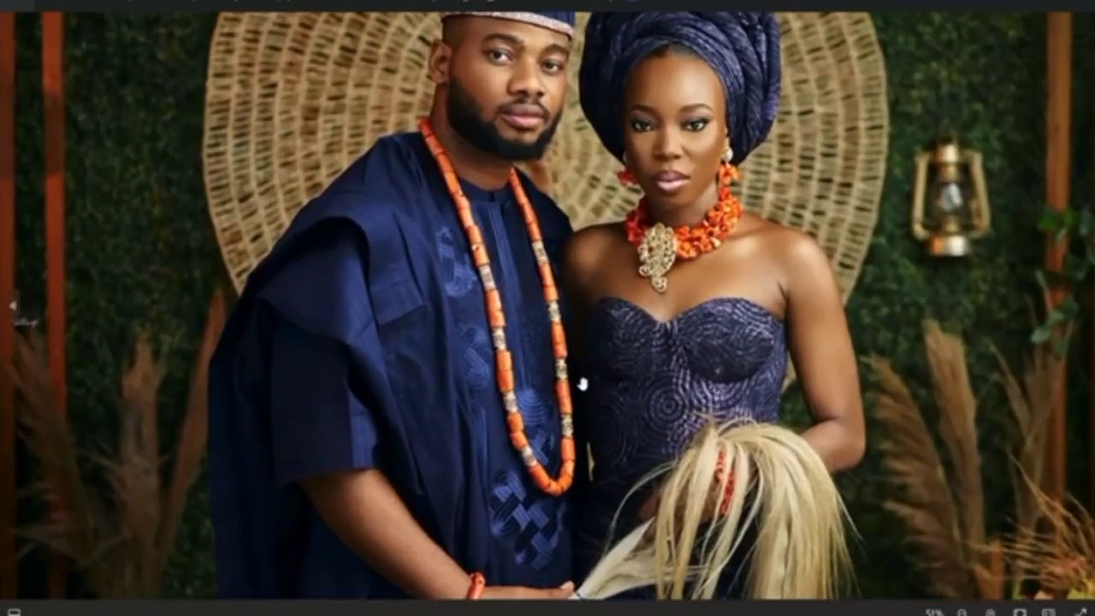
pyautogui.scroll(-3, 580, 383)
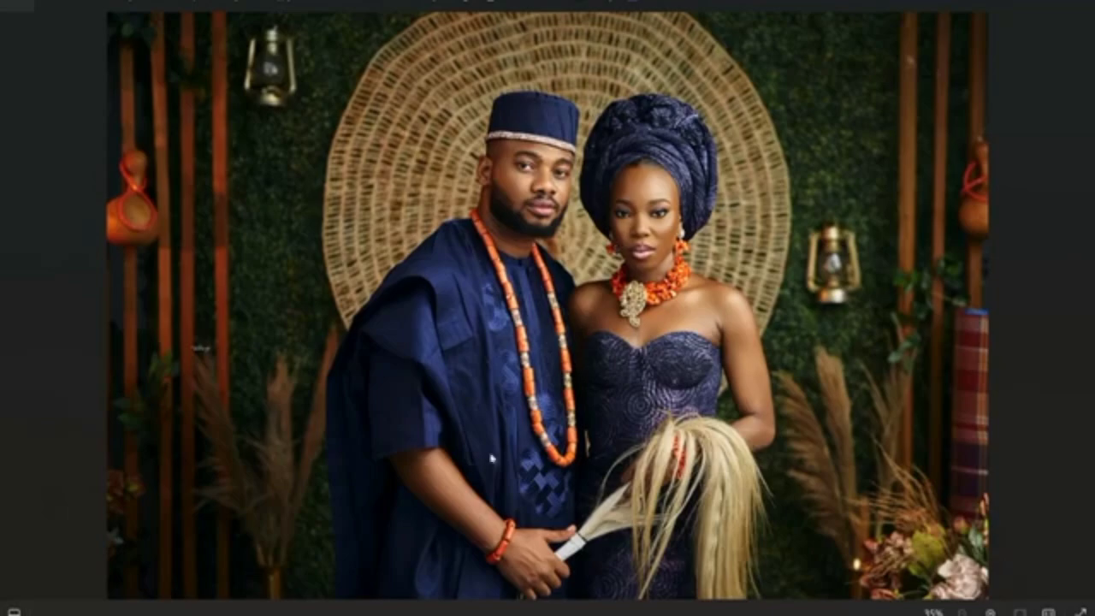
pyautogui.click(1079, 2)
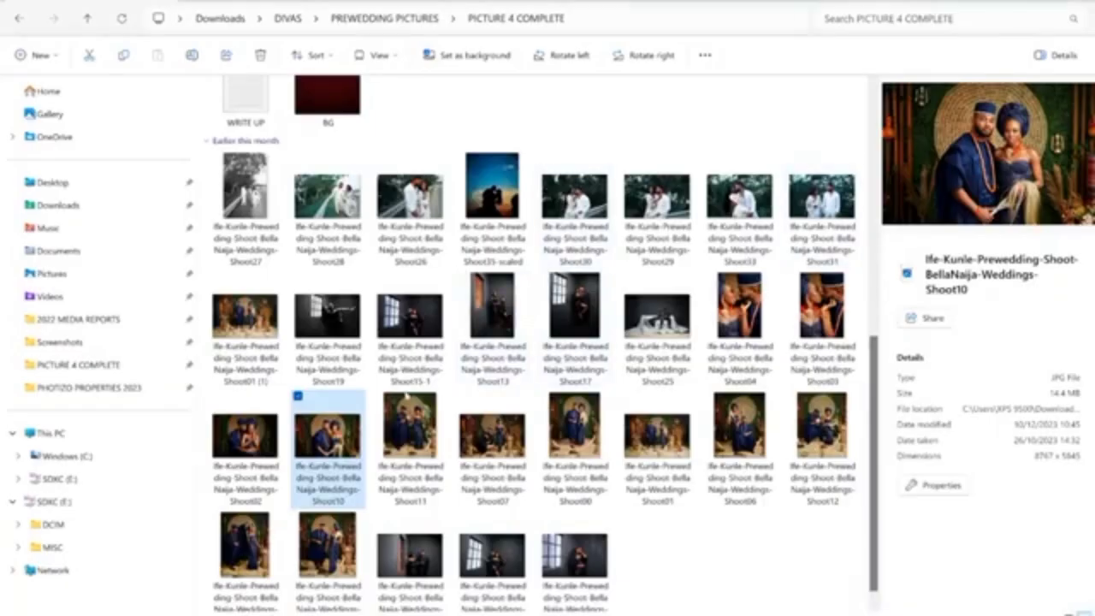
pyautogui.doubleClick(266, 431)
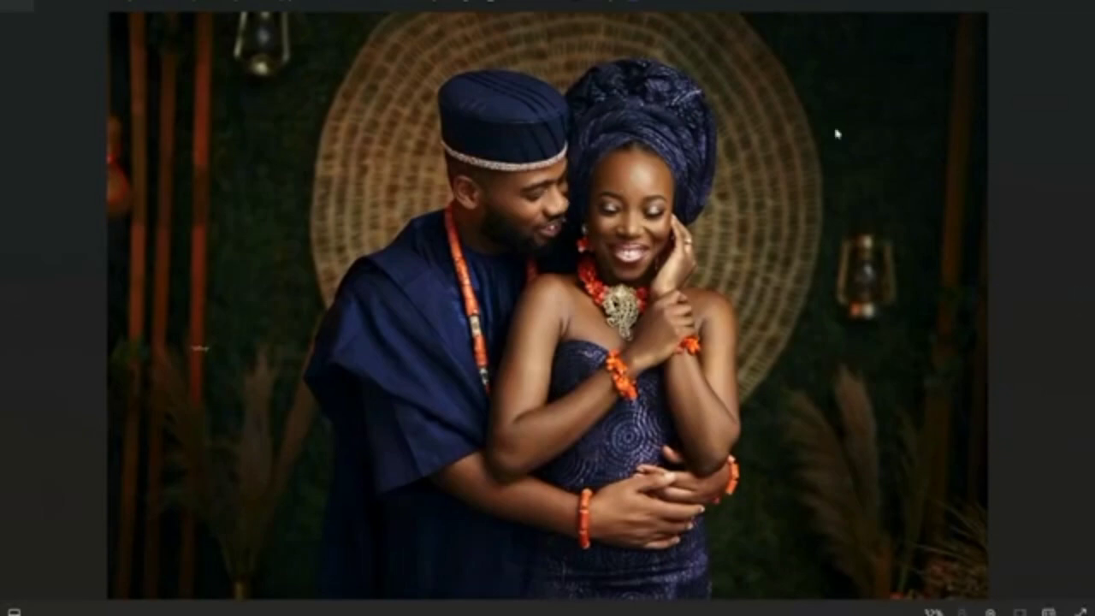
pyautogui.click(1079, 1)
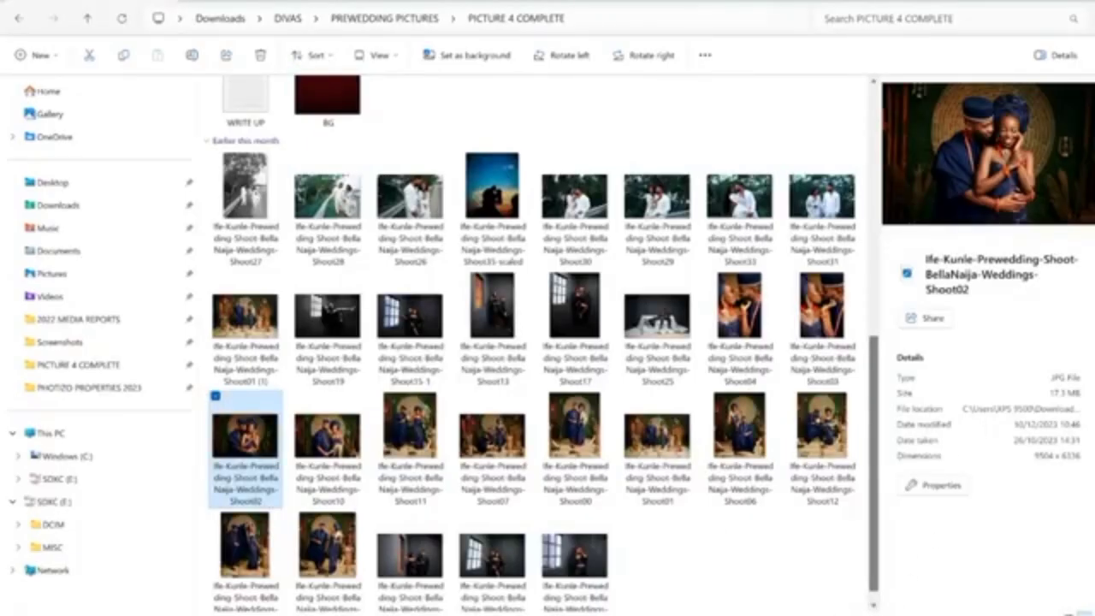
# Step: Open the Shoot02 and Shoot10 photos together in Photoshop and check both documents
pyautogui.click(816, 614)
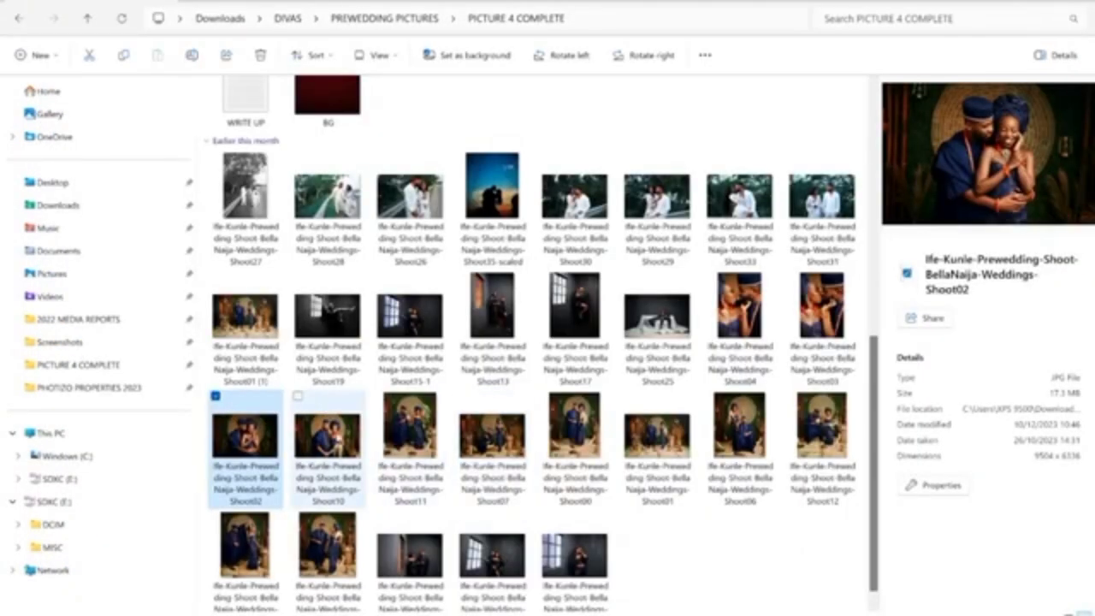
pyautogui.click(327, 444)
pyautogui.keyDown('ctrl'); pyautogui.click(248, 445); pyautogui.keyUp('ctrl')
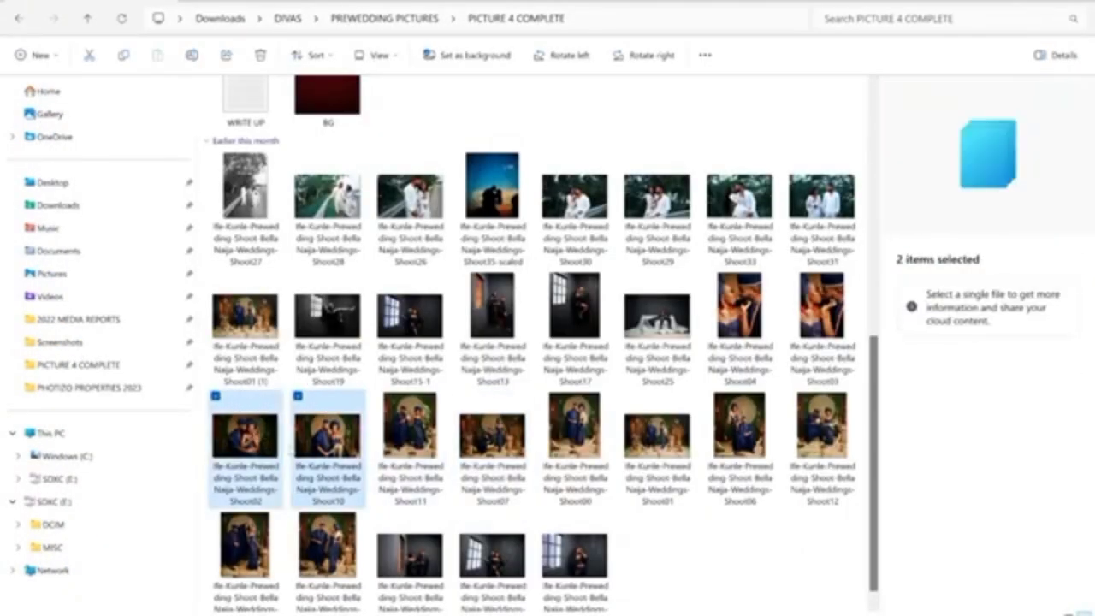
pyautogui.moveTo(322, 446); pyautogui.dragTo(819, 612)
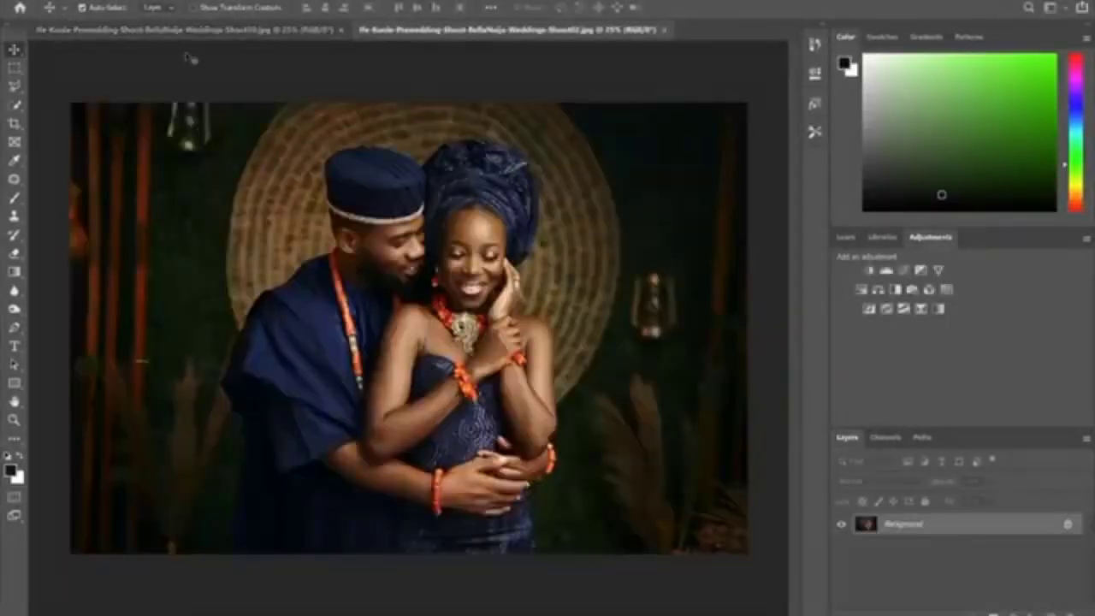
pyautogui.click(162, 32)
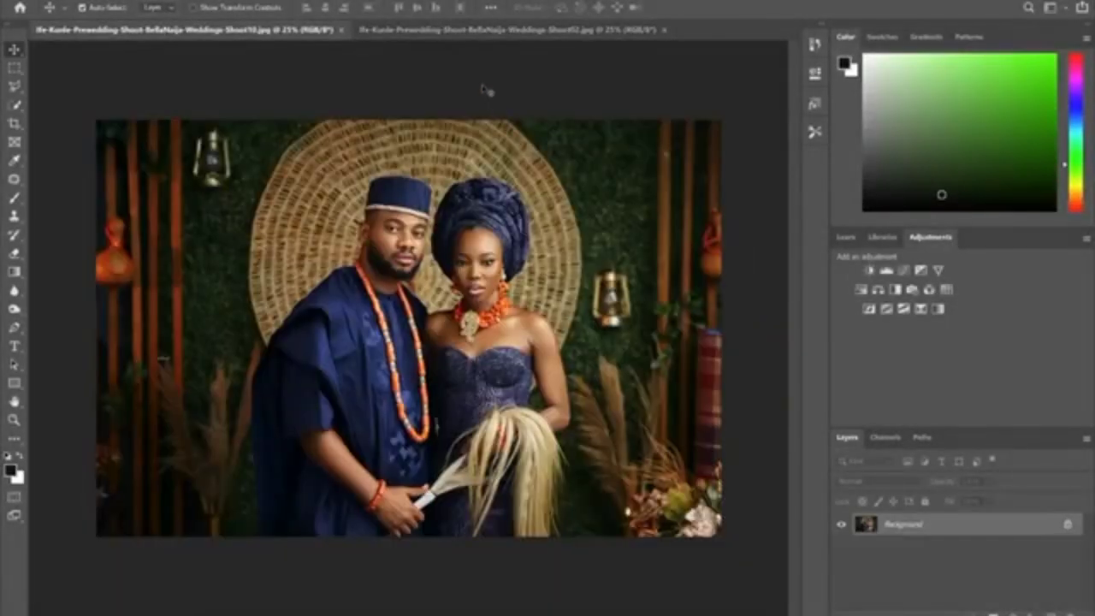
pyautogui.click(496, 34)
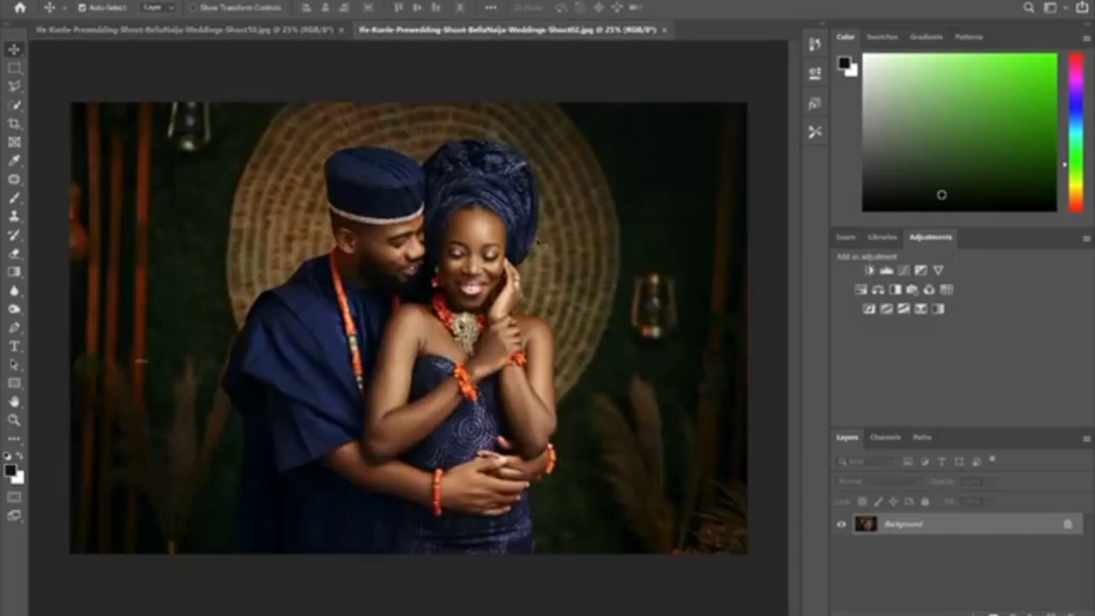
# Step: In the Shoot10 document, convert the locked Background into the regular layer Layer 0
pyautogui.click(214, 32)
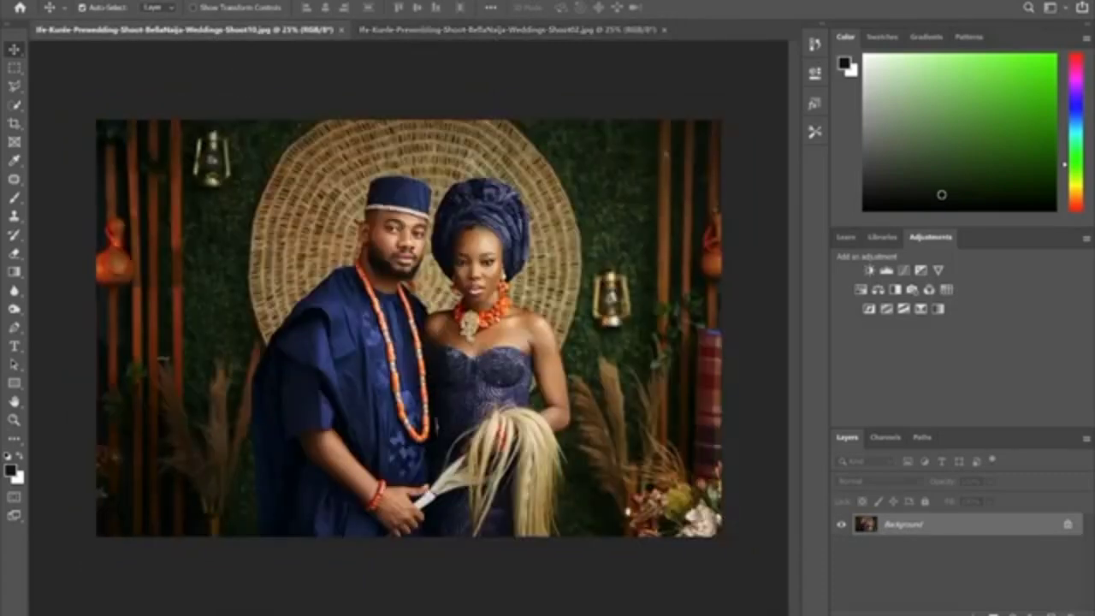
pyautogui.scroll(2, 367, 452)
pyautogui.scroll(-3, 503, 369)
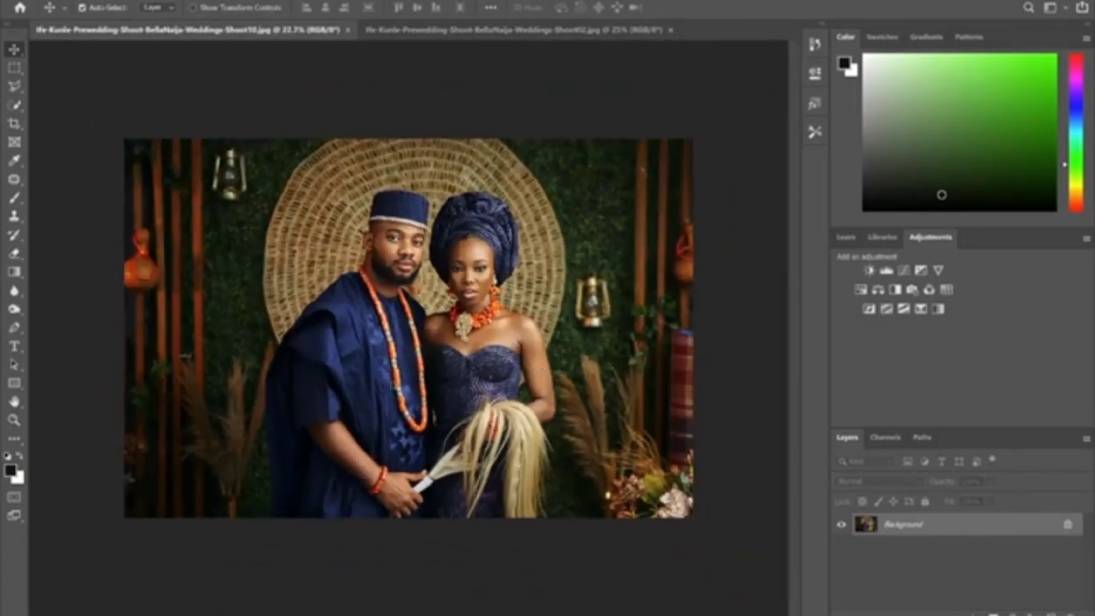
pyautogui.scroll(2, 387, 388)
pyautogui.scroll(-1, 407, 379)
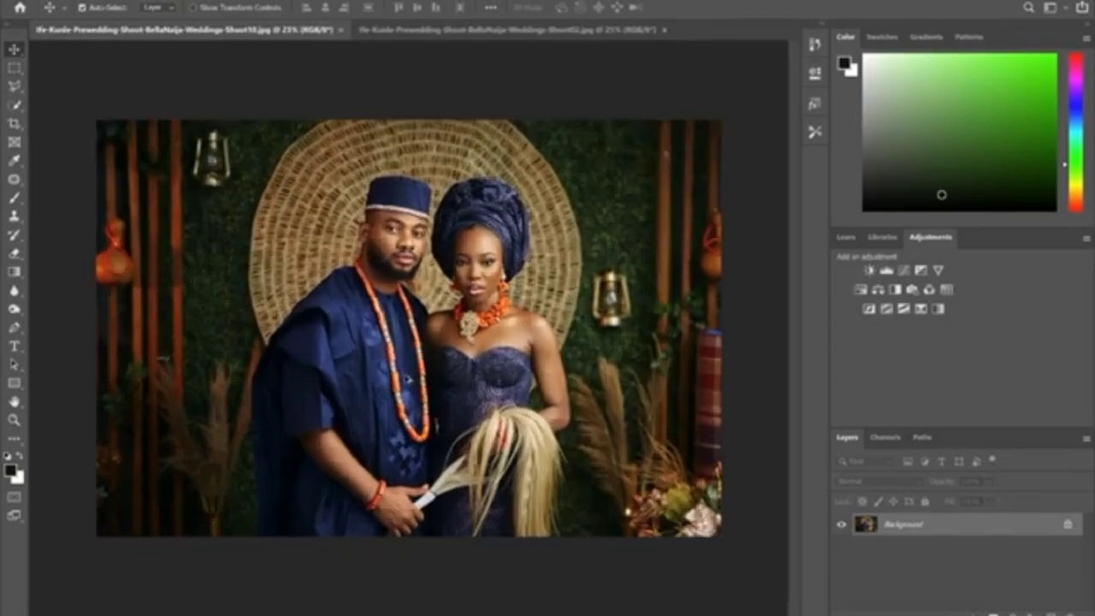
pyautogui.scroll(1, 407, 379)
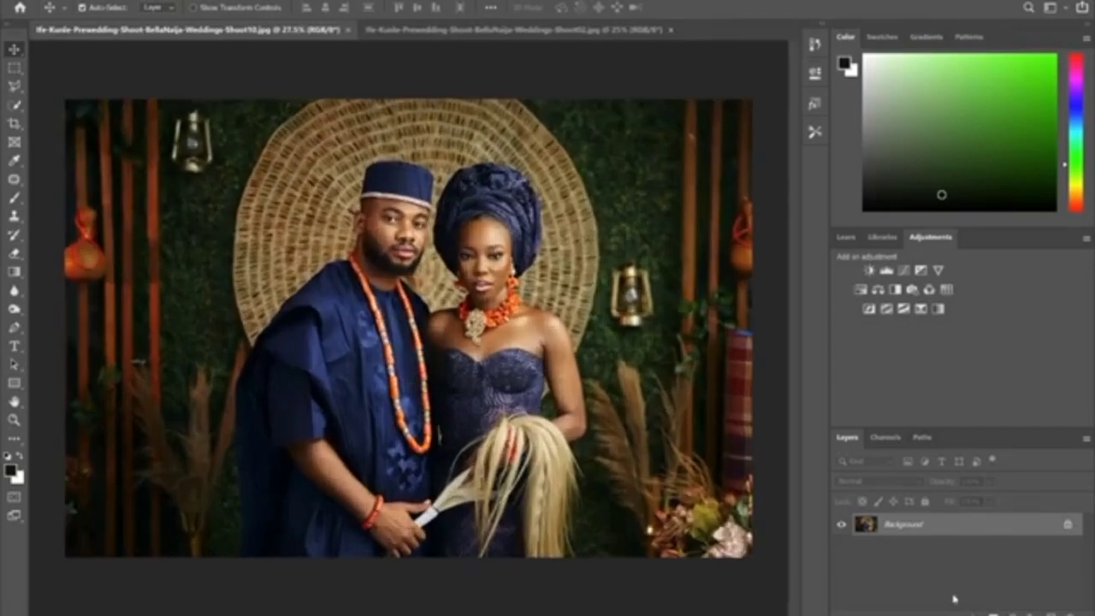
pyautogui.doubleClick(1036, 530)
pyautogui.press('Return')
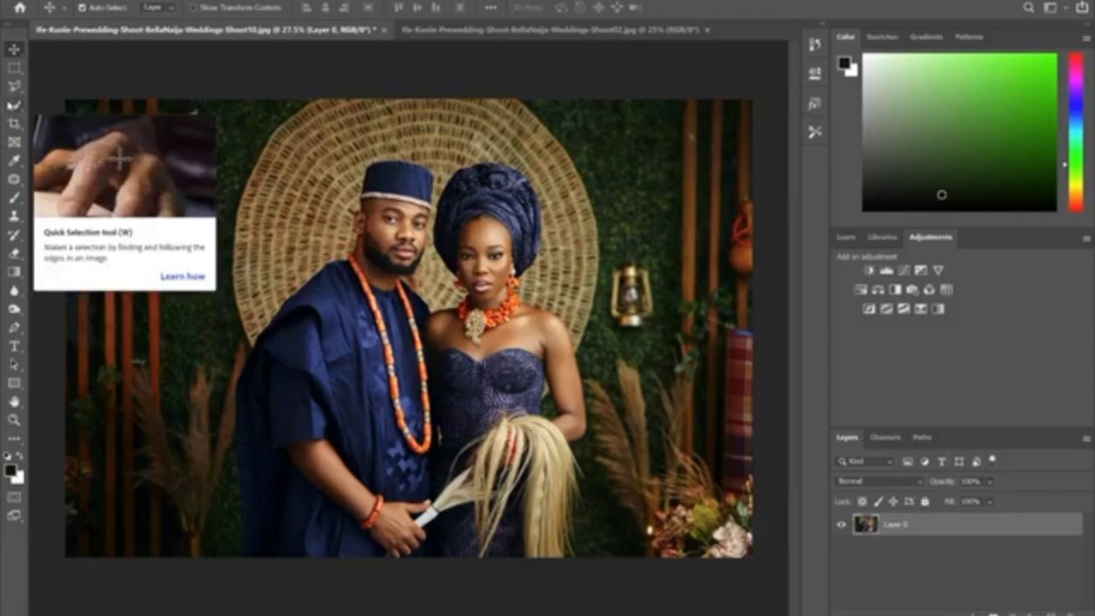
# Step: Select the background surrounding the couple with the Quick Selection tool, using a brush reduced to size 700
pyautogui.click(15, 105)
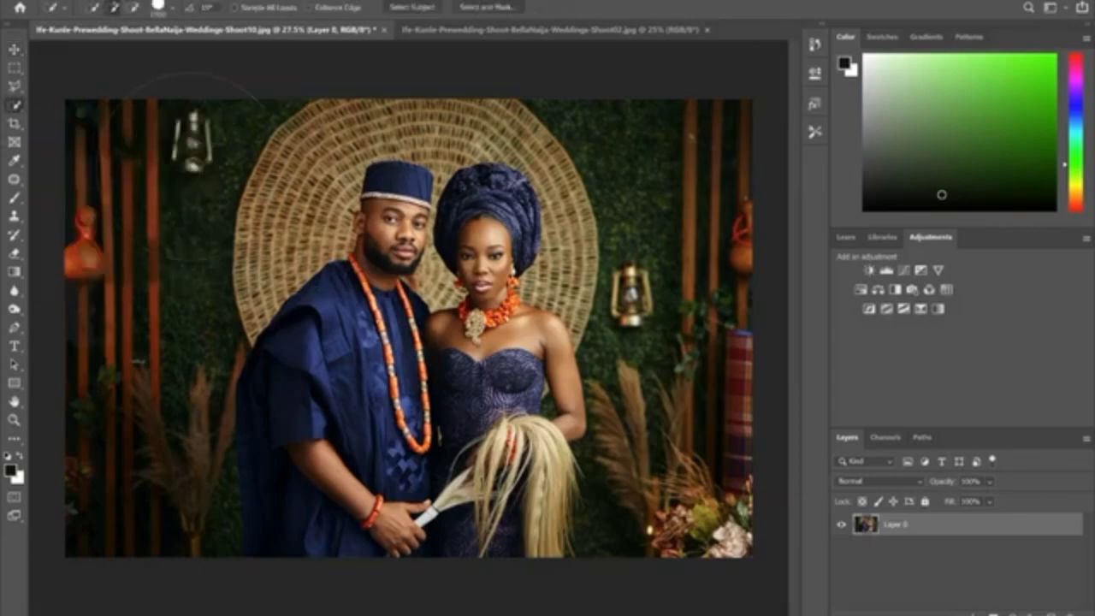
pyautogui.press('[')
pyautogui.press('[')
pyautogui.press('[')
pyautogui.press('[')
pyautogui.press('[')
pyautogui.press('[')
pyautogui.press('[')
pyautogui.press('[')
pyautogui.press('[')
pyautogui.press('[')
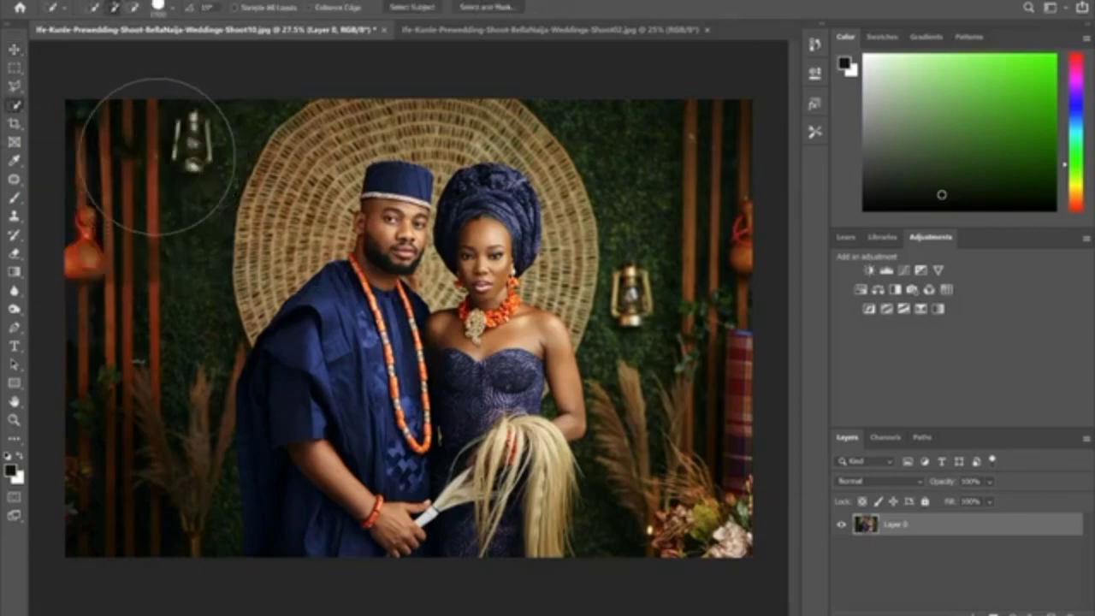
pyautogui.press('[')
pyautogui.press('[')
pyautogui.press('[')
pyautogui.press('[')
pyautogui.press('[')
pyautogui.press('[')
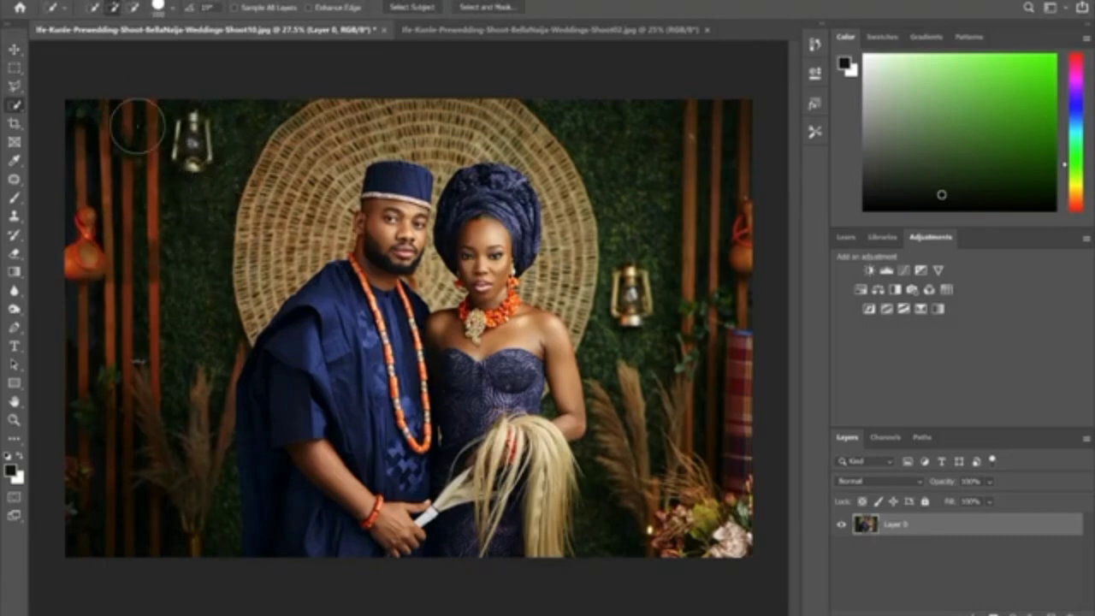
pyautogui.moveTo(117, 122)
pyautogui.mouseDown()
pyautogui.moveTo(129, 201)
pyautogui.moveTo(218, 176)
pyautogui.moveTo(201, 218)
pyautogui.moveTo(209, 244)
pyautogui.moveTo(231, 215)
pyautogui.mouseUp()
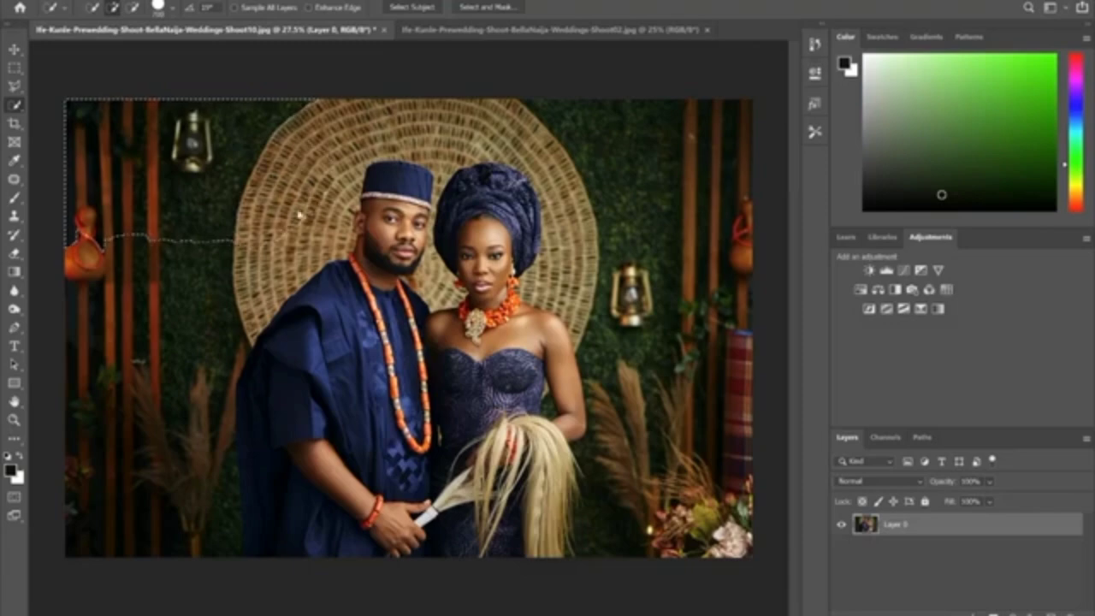
pyautogui.moveTo(216, 324)
pyautogui.mouseDown()
pyautogui.moveTo(151, 288)
pyautogui.moveTo(185, 482)
pyautogui.mouseUp()
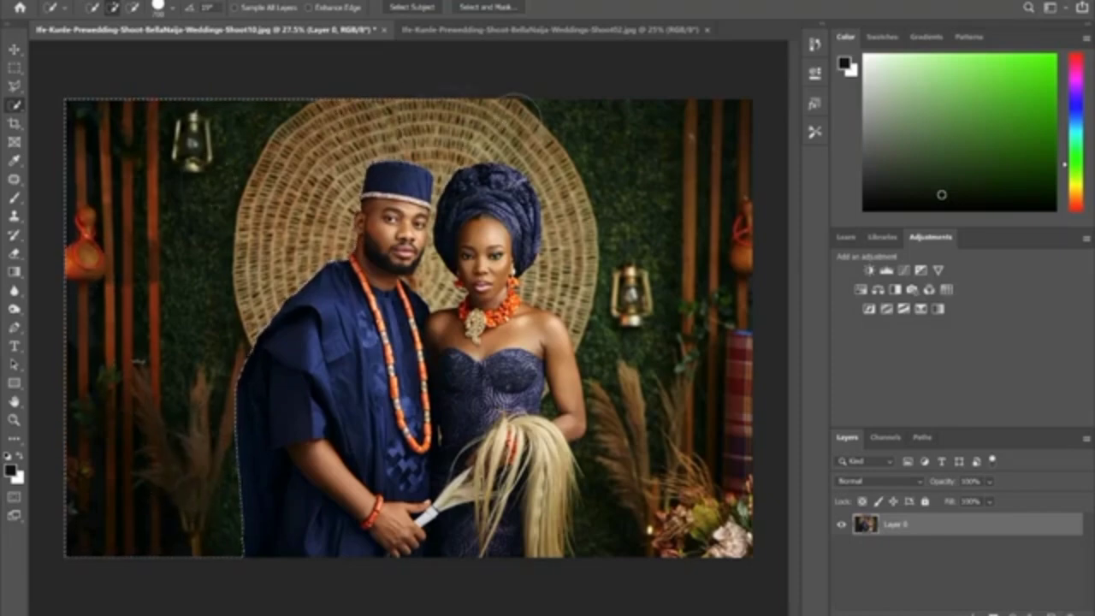
pyautogui.moveTo(603, 166)
pyautogui.mouseDown()
pyautogui.moveTo(648, 183)
pyautogui.moveTo(648, 204)
pyautogui.moveTo(611, 230)
pyautogui.moveTo(576, 211)
pyautogui.moveTo(613, 233)
pyautogui.moveTo(586, 280)
pyautogui.moveTo(574, 278)
pyautogui.moveTo(601, 272)
pyautogui.moveTo(573, 282)
pyautogui.moveTo(595, 318)
pyautogui.moveTo(640, 328)
pyautogui.mouseUp()
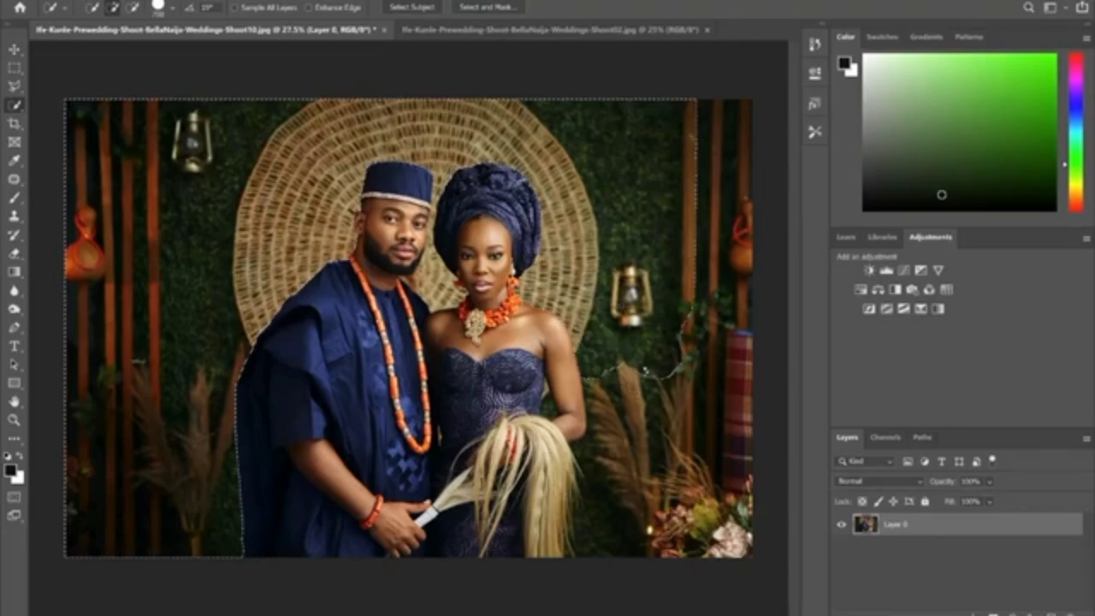
pyautogui.moveTo(648, 379); pyautogui.dragTo(621, 413)
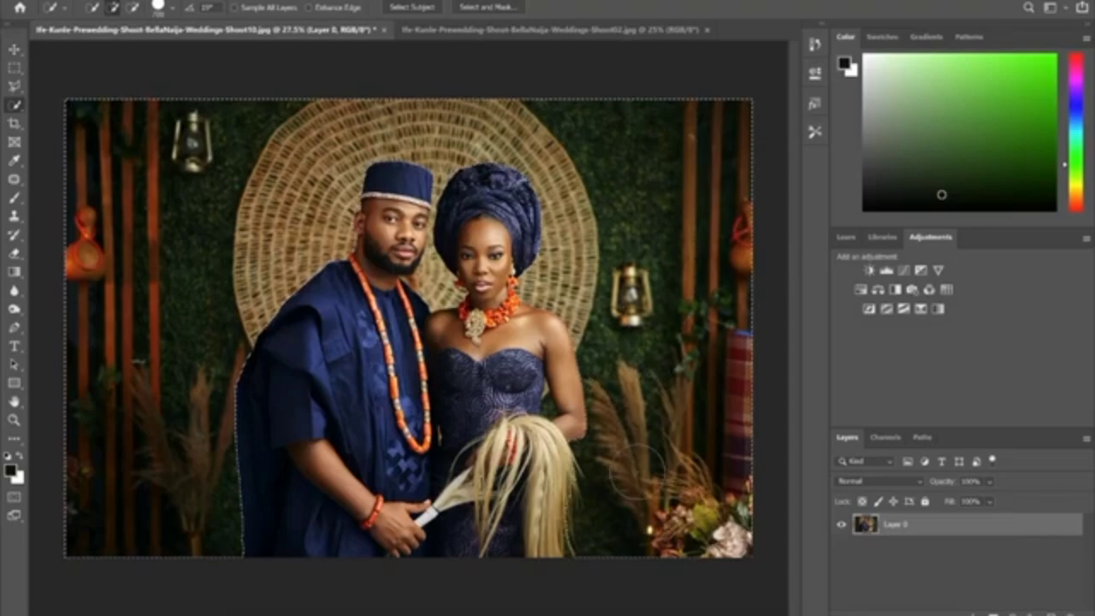
# Step: Subtract the loose strands along the outer edge of the horsetail whisk from the background selection
pyautogui.scroll(1, 620, 576)
pyautogui.scroll(8, 620, 568)
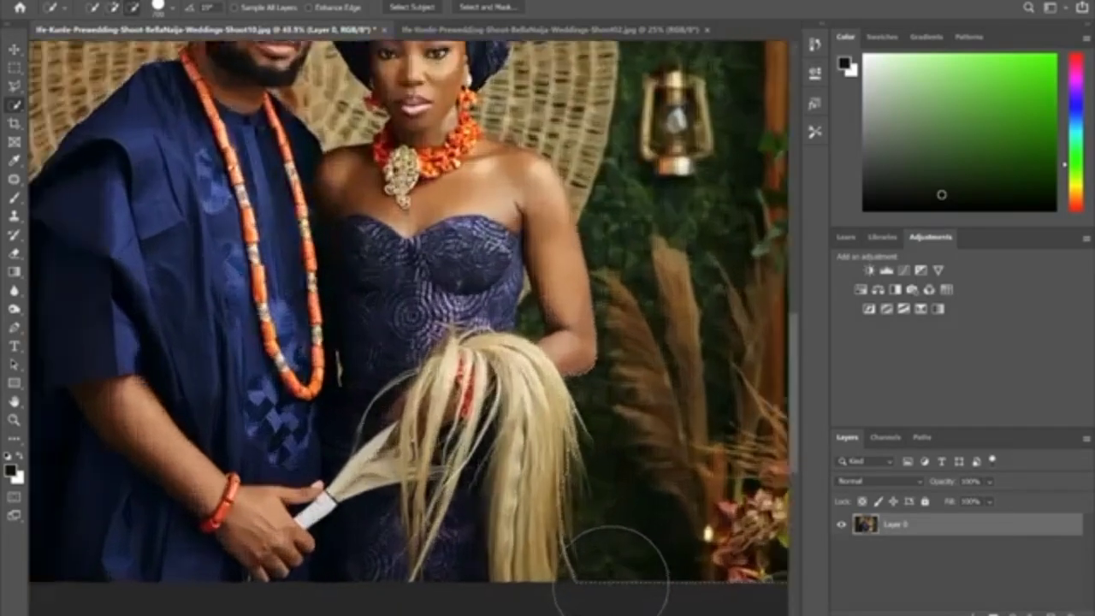
pyautogui.scroll(-5, 581, 449)
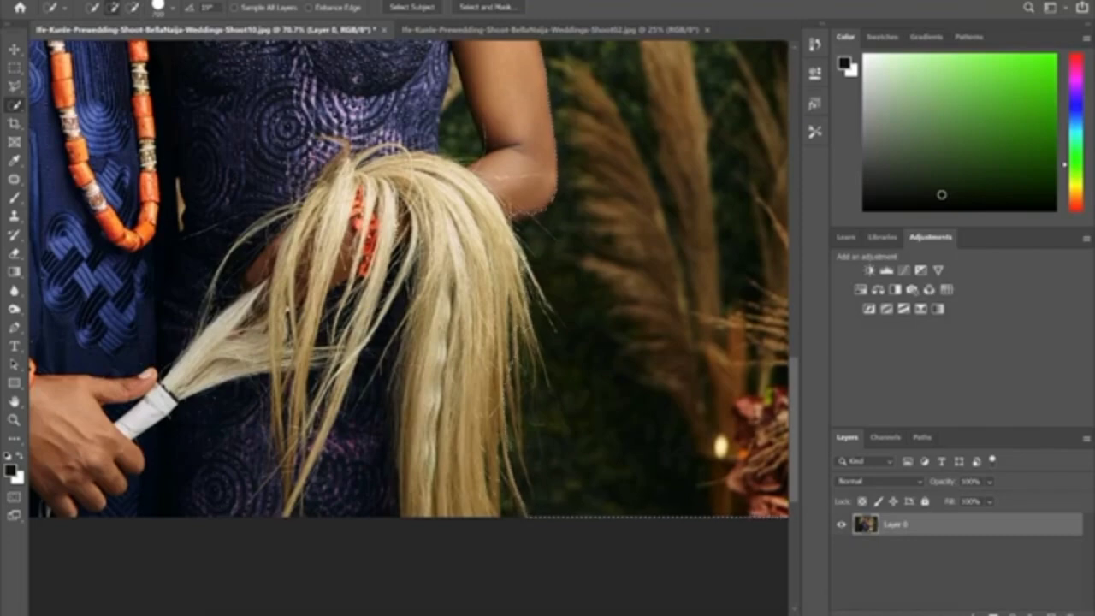
pyautogui.scroll(4, 551, 407)
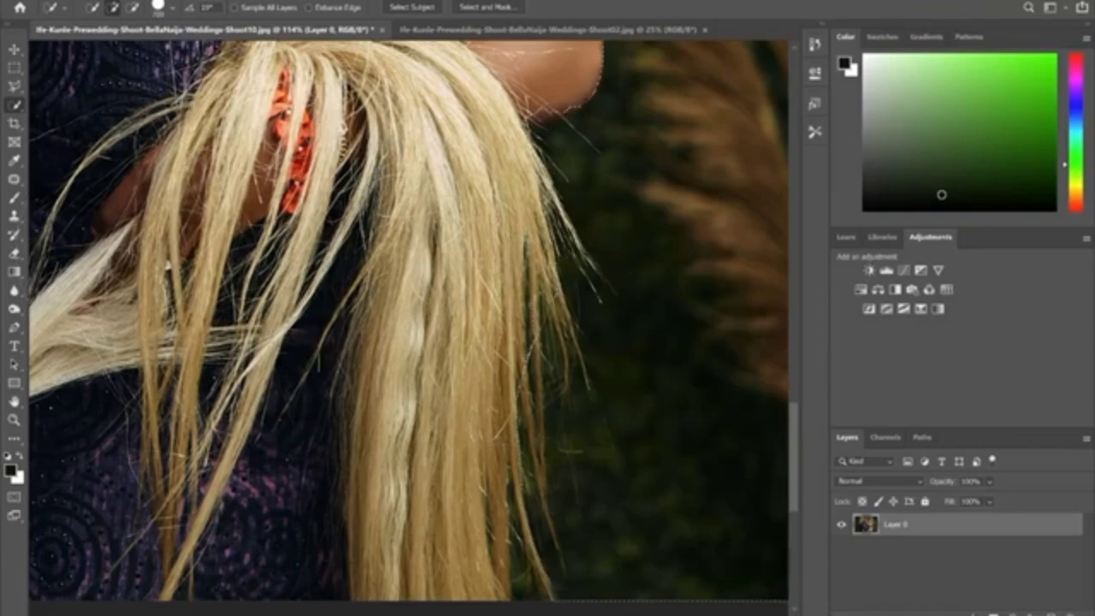
pyautogui.scroll(-2, 462, 278)
pyautogui.scroll(-1, 413, 296)
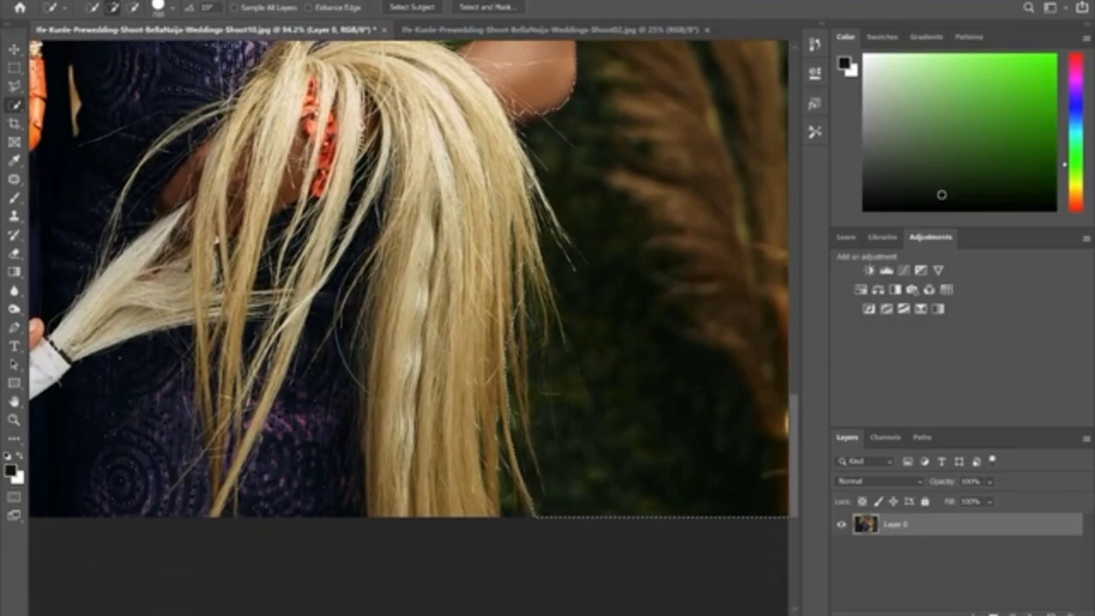
pyautogui.press('alt')
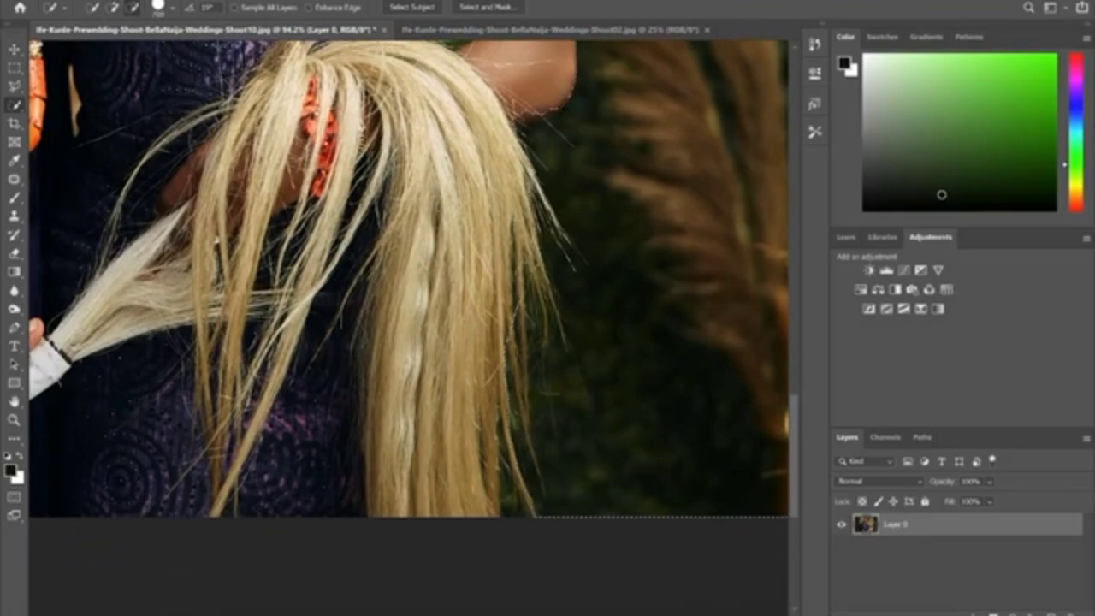
pyautogui.keyDown('alt'); pyautogui.click(552, 260); pyautogui.keyUp('alt')
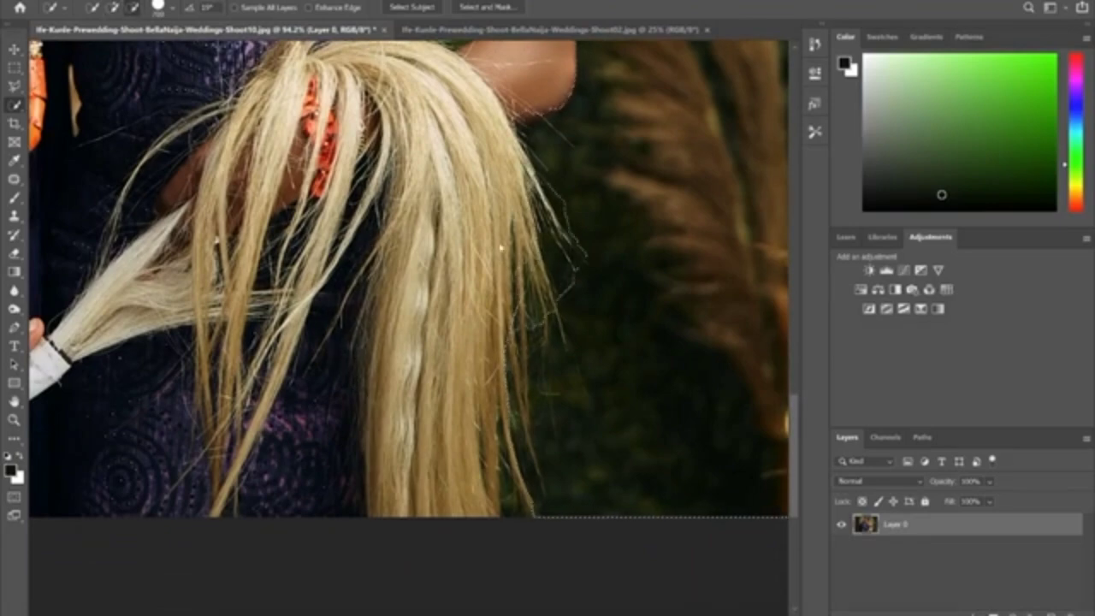
pyautogui.keyDown('alt'); pyautogui.click(491, 300); pyautogui.keyUp('alt')
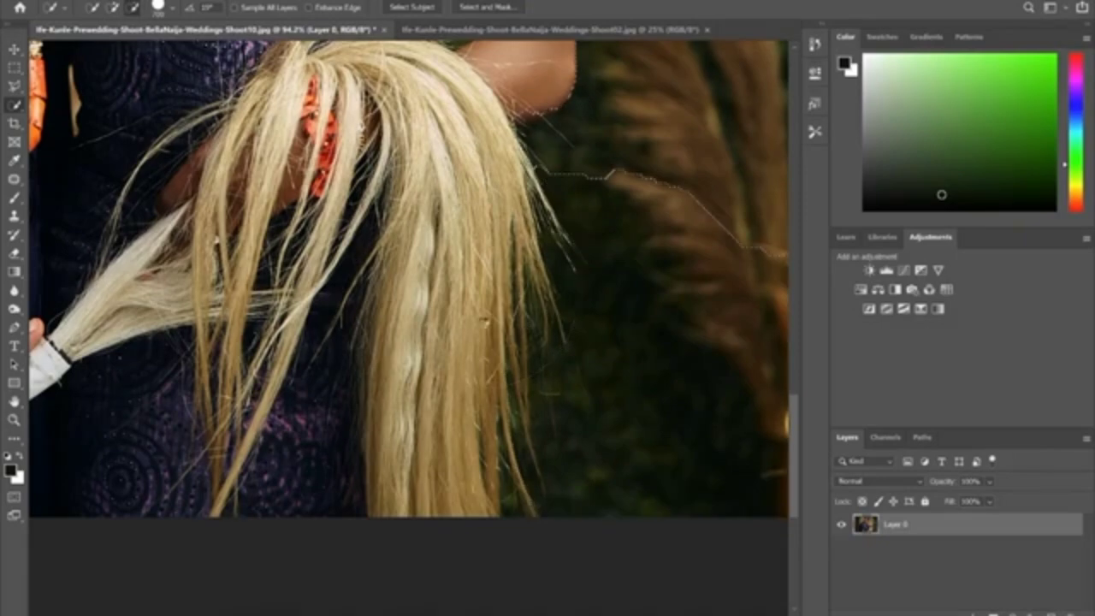
# Step: Add the foliage and dried grass beside the whisk back to the selection, and subtract the area along the whisk's lower edge
pyautogui.scroll(-2, 601, 354)
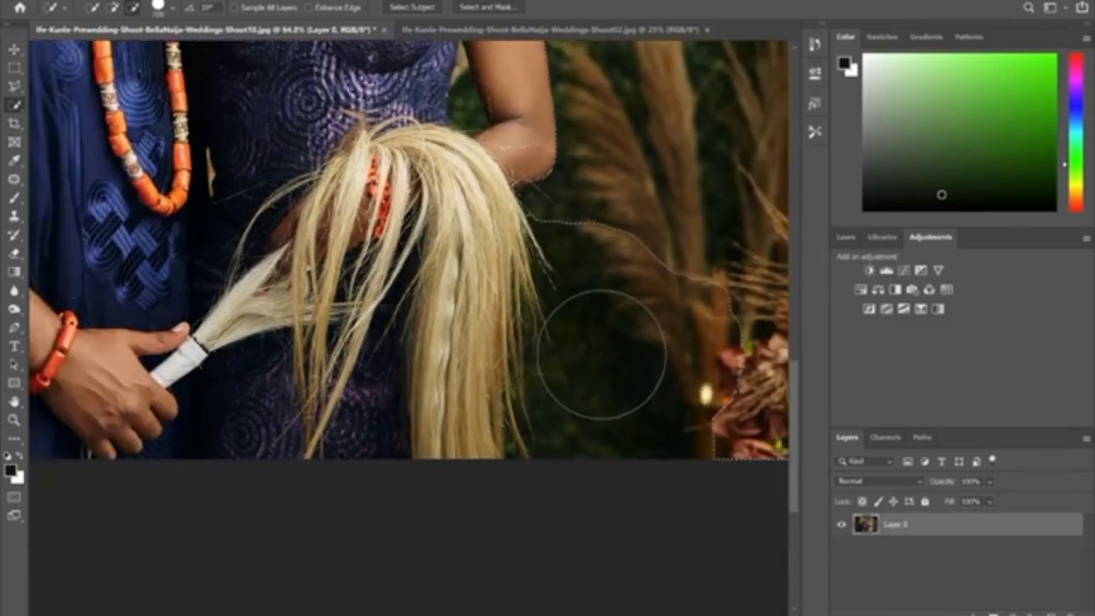
pyautogui.scroll(-1, 601, 355)
pyautogui.keyDown('alt'); pyautogui.click(637, 299); pyautogui.keyUp('alt')
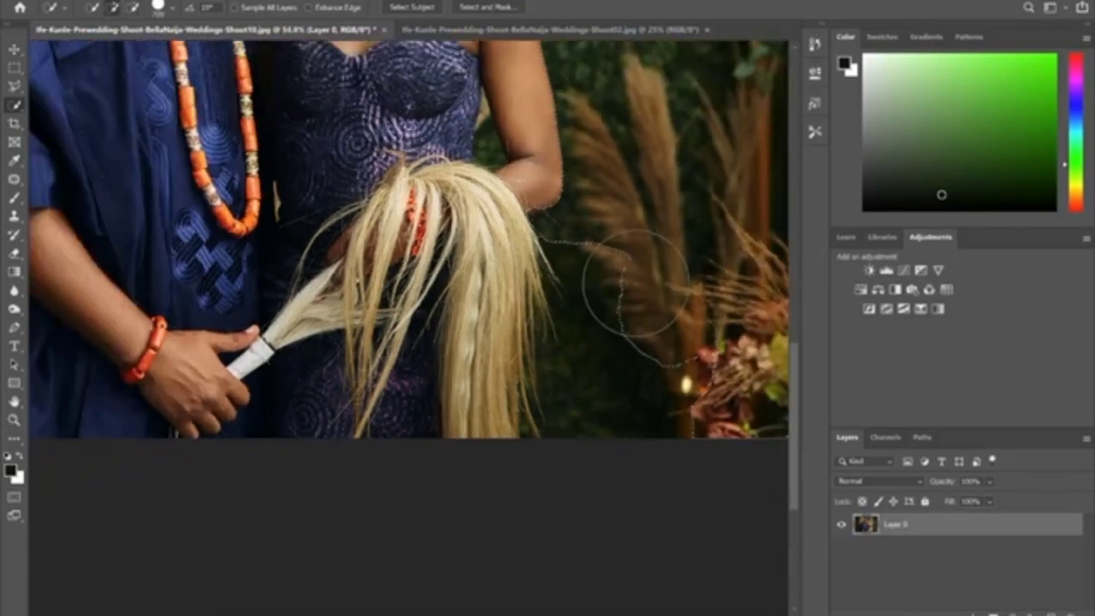
pyautogui.click(635, 283)
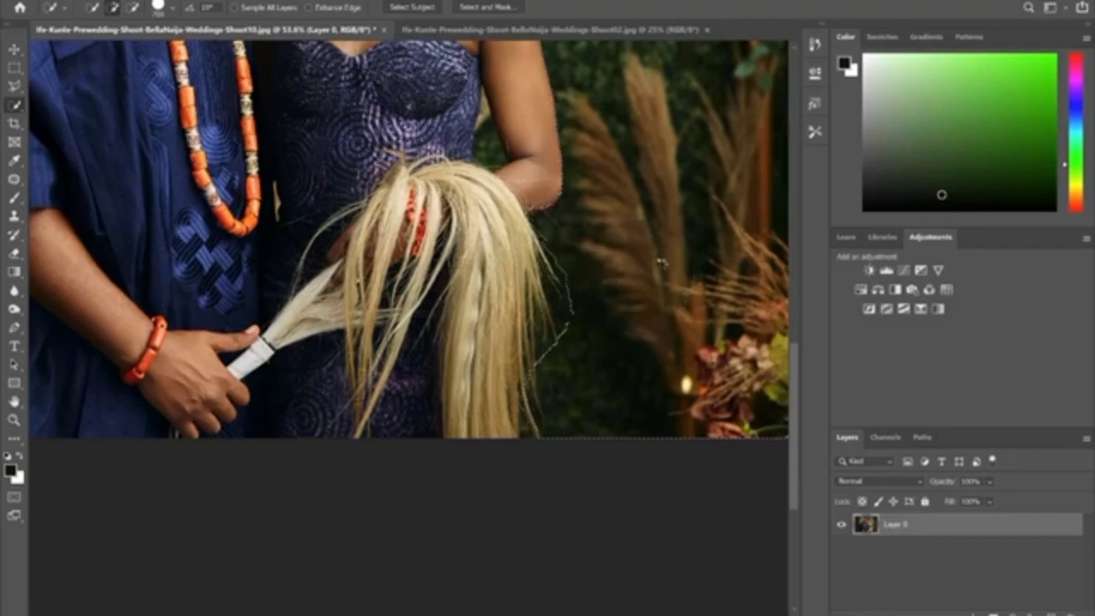
pyautogui.keyDown('alt'); pyautogui.click(522, 381); pyautogui.keyUp('alt')
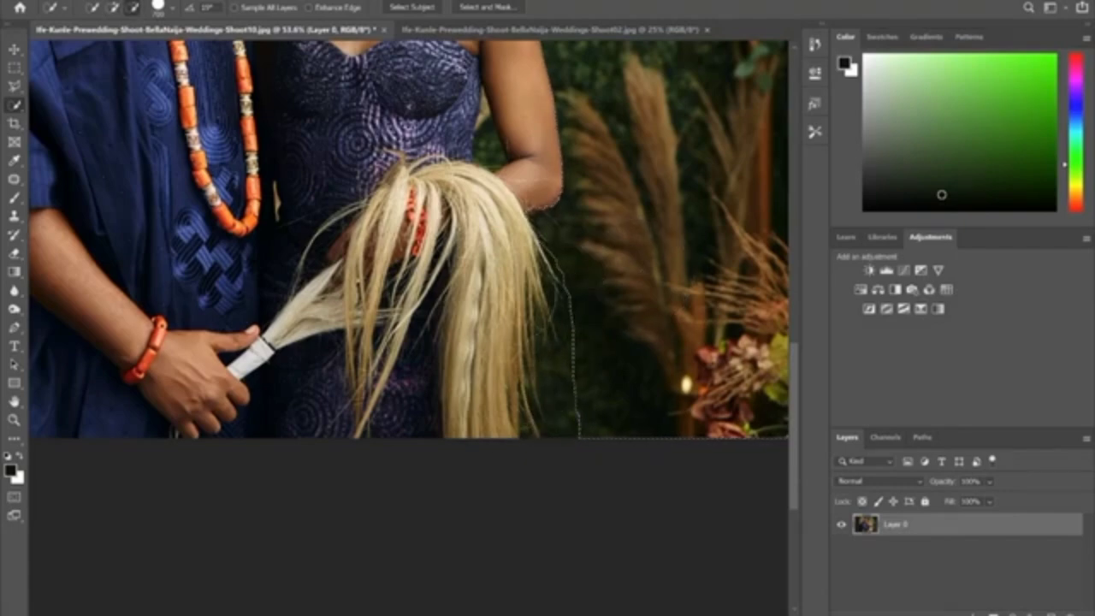
pyautogui.scroll(5, 534, 368)
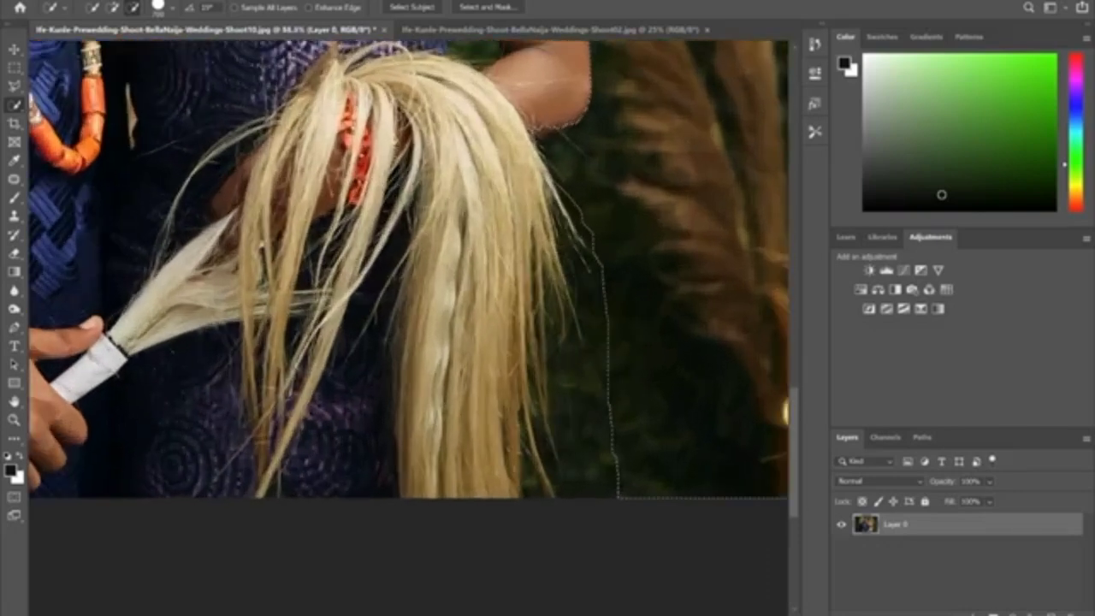
# Step: Reduce the Quick Selection brush size and subtract the underside of the woman's elbow from the background selection
pyautogui.scroll(-5, 376, 368)
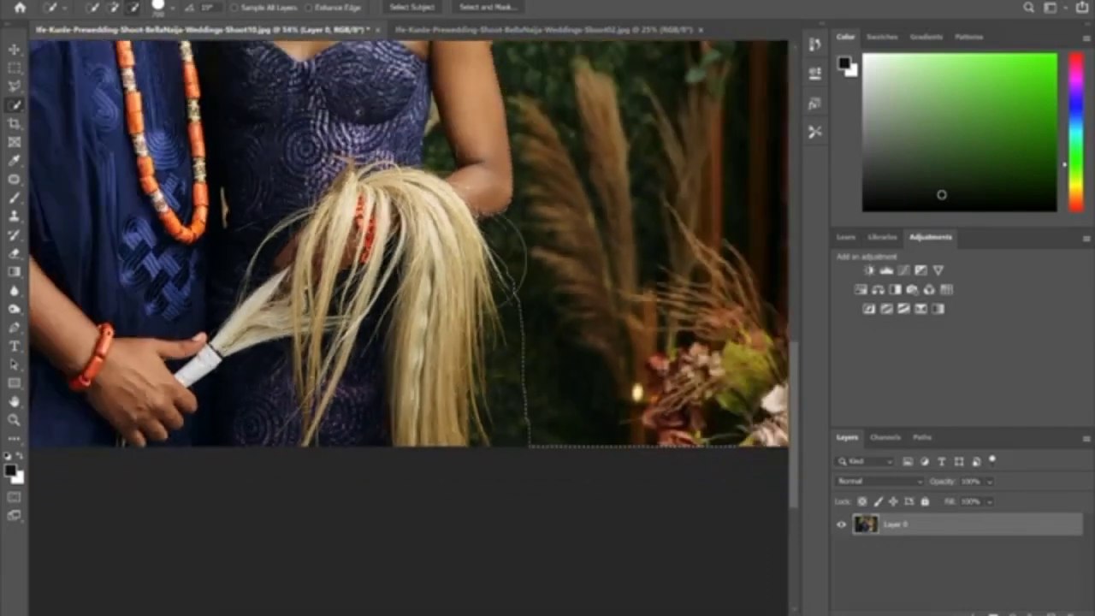
pyautogui.scroll(5, 475, 213)
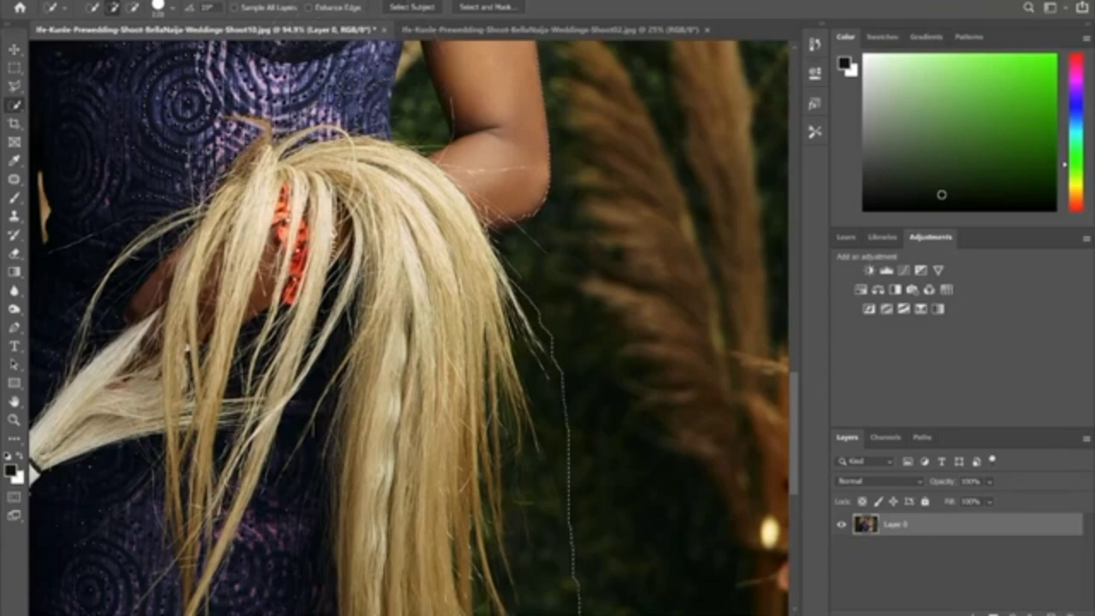
pyautogui.click(171, 10)
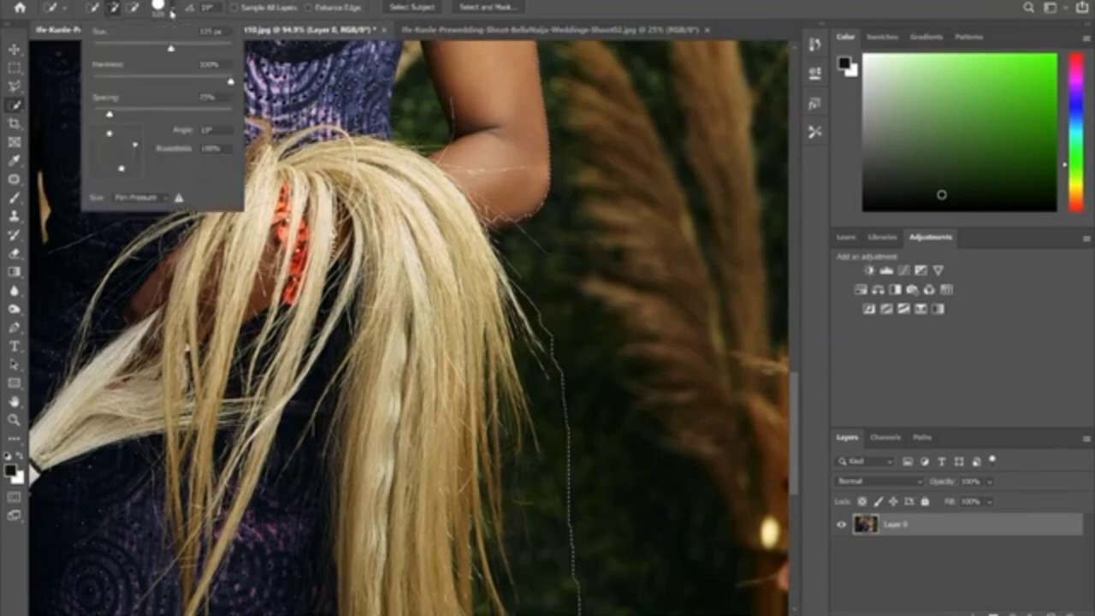
pyautogui.moveTo(164, 50)
pyautogui.mouseDown()
pyautogui.moveTo(139, 51)
pyautogui.moveTo(163, 50)
pyautogui.moveTo(151, 51)
pyautogui.mouseUp()
pyautogui.press('Return')
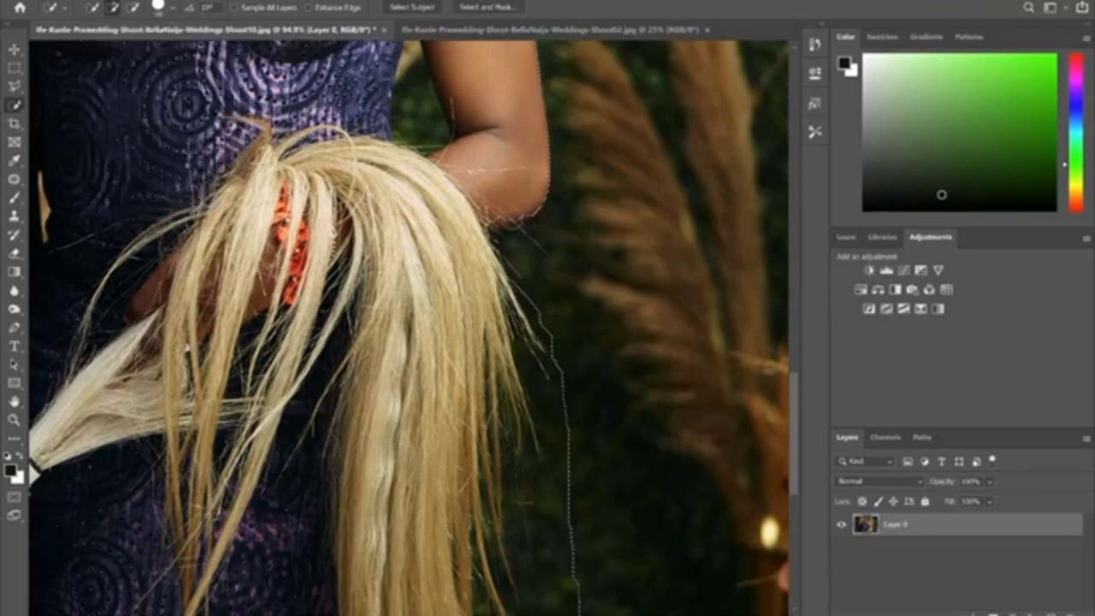
pyautogui.scroll(5, 500, 180)
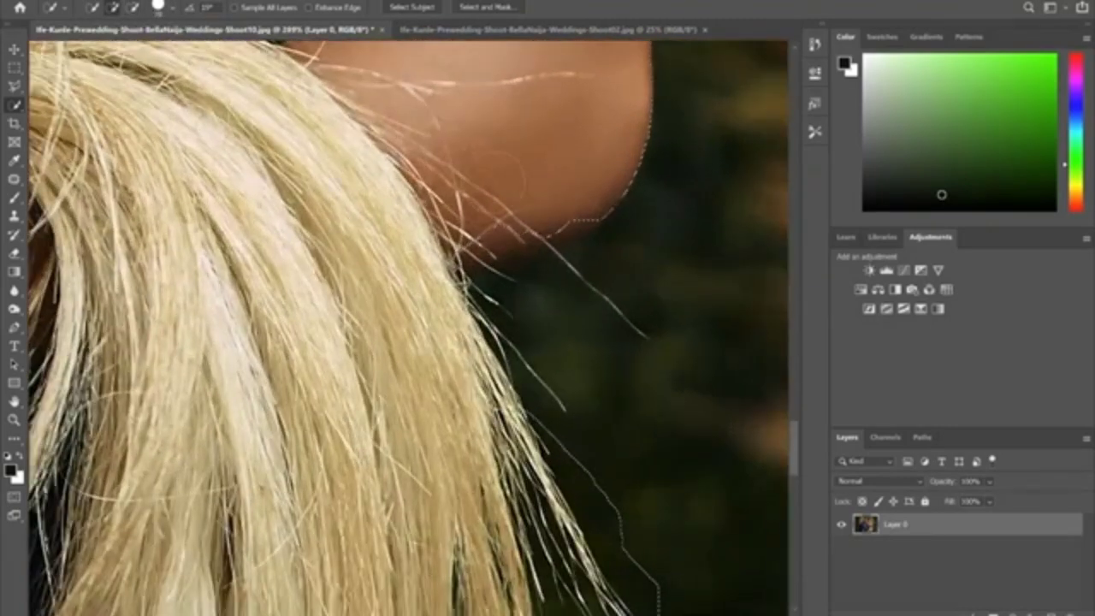
pyautogui.press('alt')
pyautogui.press('alt')
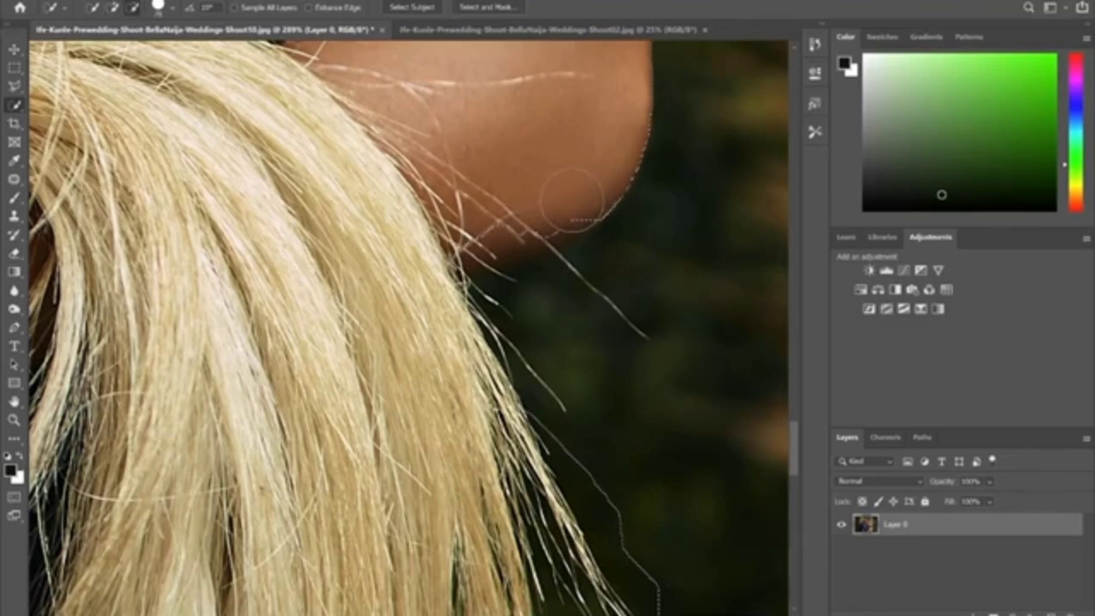
pyautogui.keyDown('alt'); pyautogui.click(571, 199); pyautogui.keyUp('alt')
pyautogui.keyDown('alt'); pyautogui.click(541, 220); pyautogui.keyUp('alt')
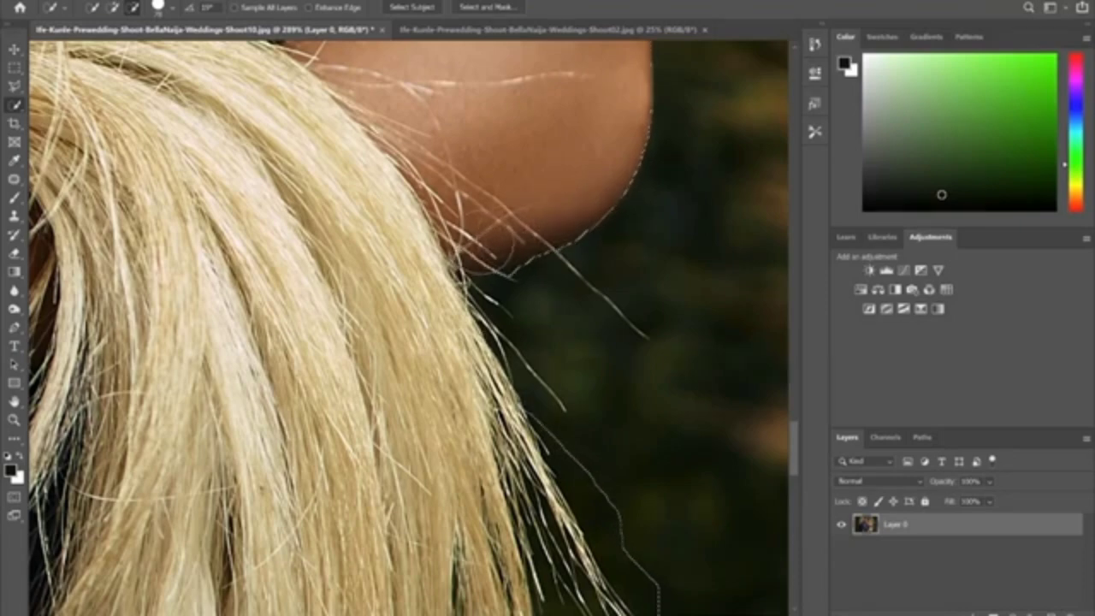
# Step: Subtract the loose strands beside the whisk from the selection, and add the dark background just below the elbow back to it
pyautogui.moveTo(590, 521); pyautogui.dragTo(590, 385)
pyautogui.scroll(-5, 445, 231)
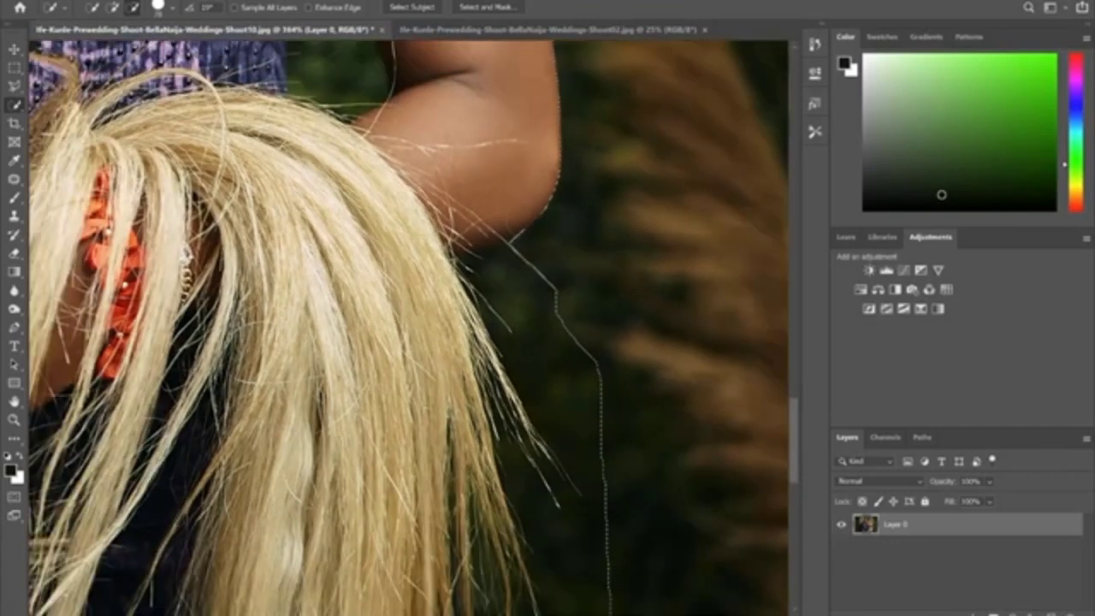
pyautogui.scroll(5, 511, 238)
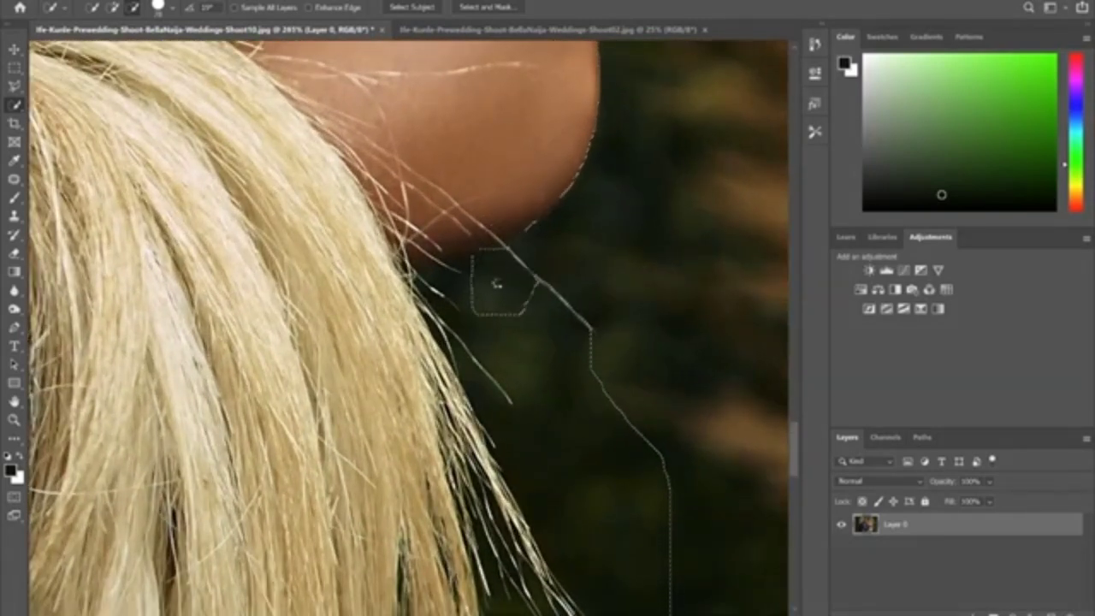
pyautogui.keyDown('alt'); pyautogui.moveTo(477, 283); pyautogui.dragTo(467, 283); pyautogui.keyUp('alt')
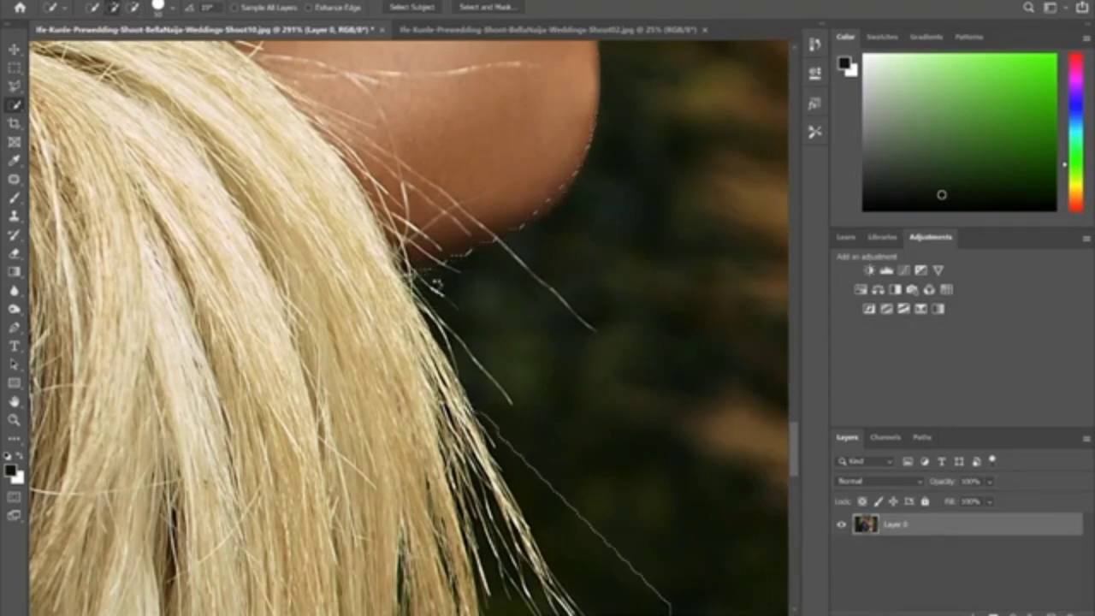
pyautogui.scroll(-5, 436, 282)
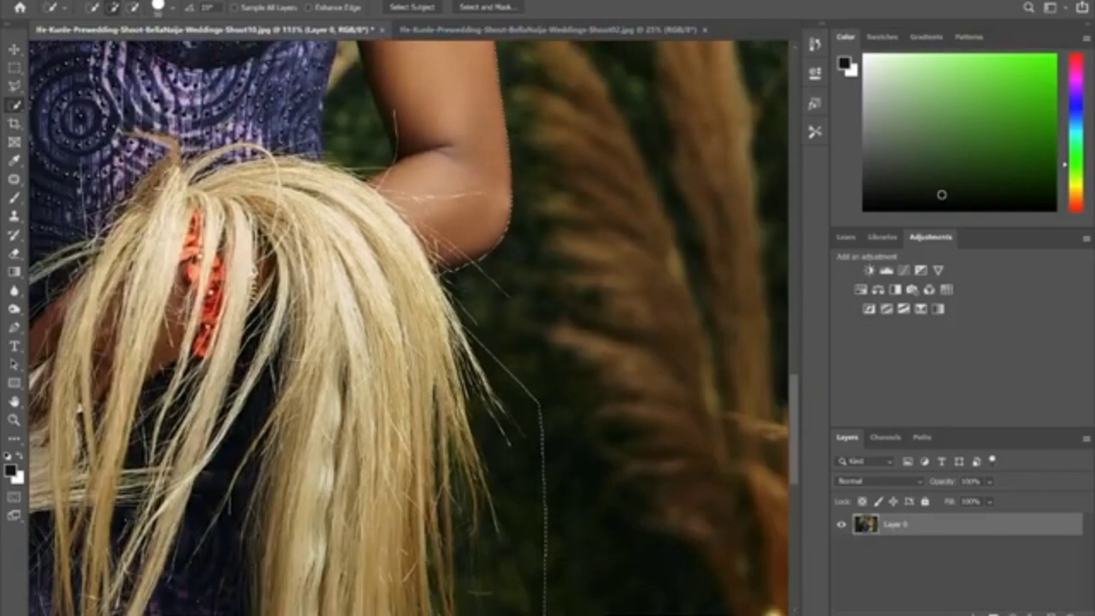
pyautogui.scroll(-3, 491, 513)
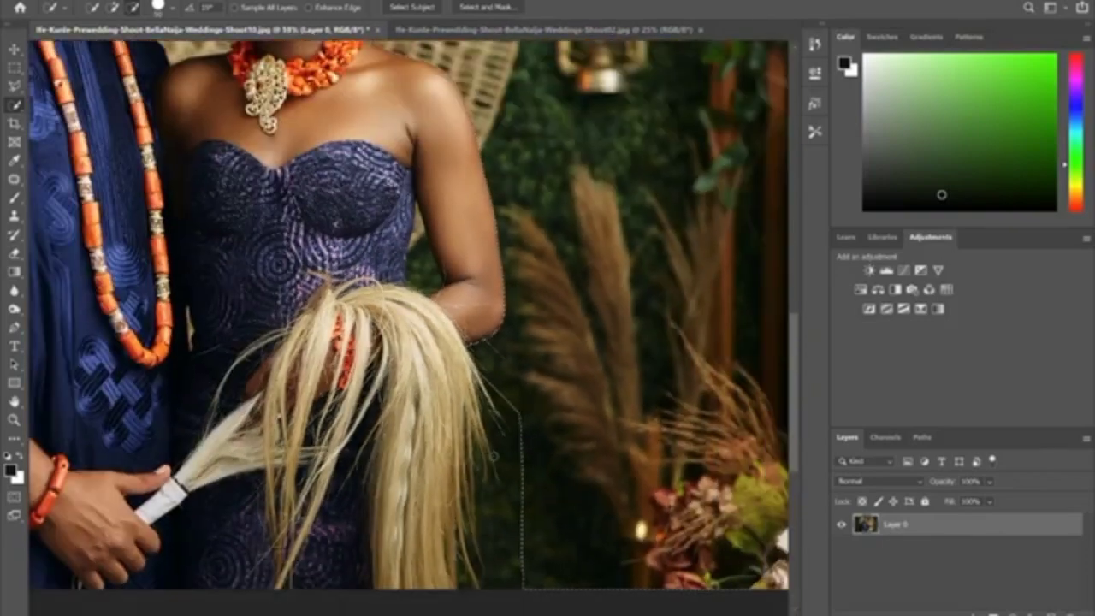
pyautogui.scroll(-5, 493, 456)
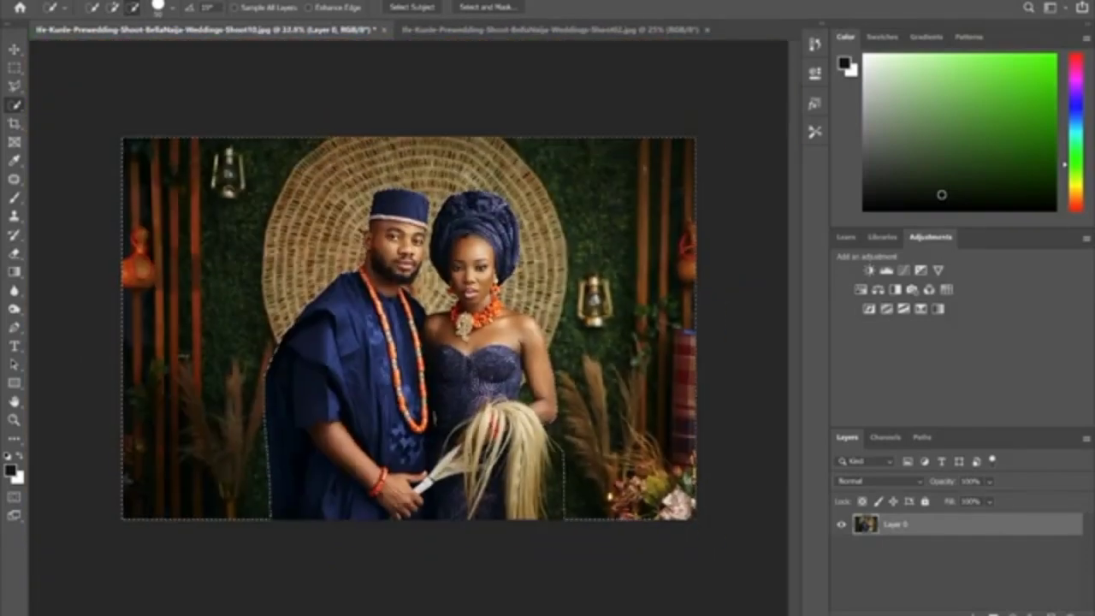
# Step: Add the background gap enclosed by the woman's dress, inner arm and whisk to the selection, up to the armpit
pyautogui.scroll(10, 479, 359)
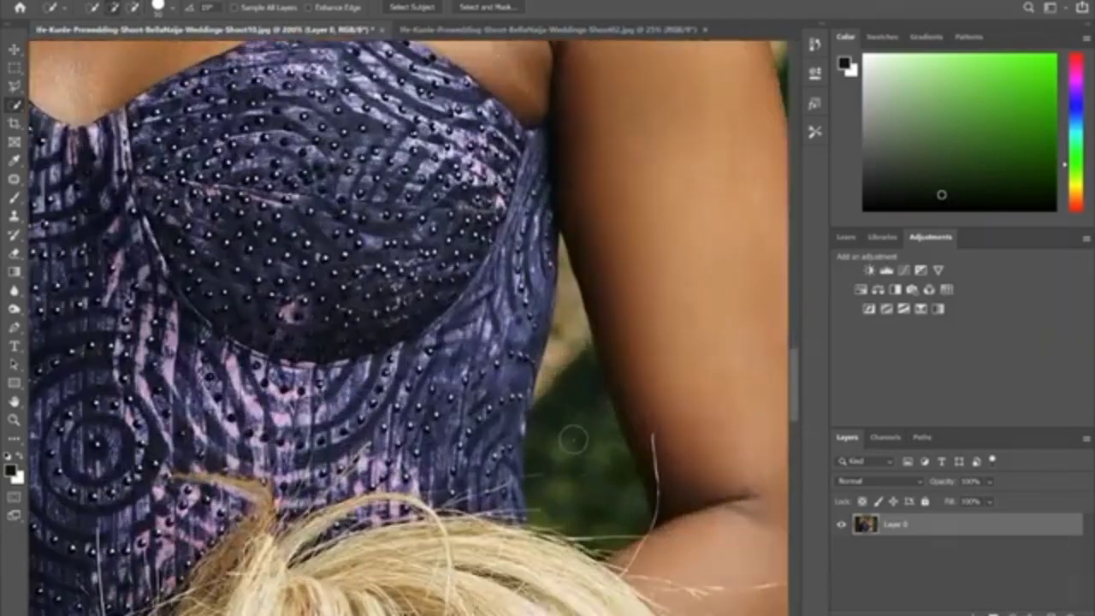
pyautogui.moveTo(574, 442); pyautogui.dragTo(584, 486)
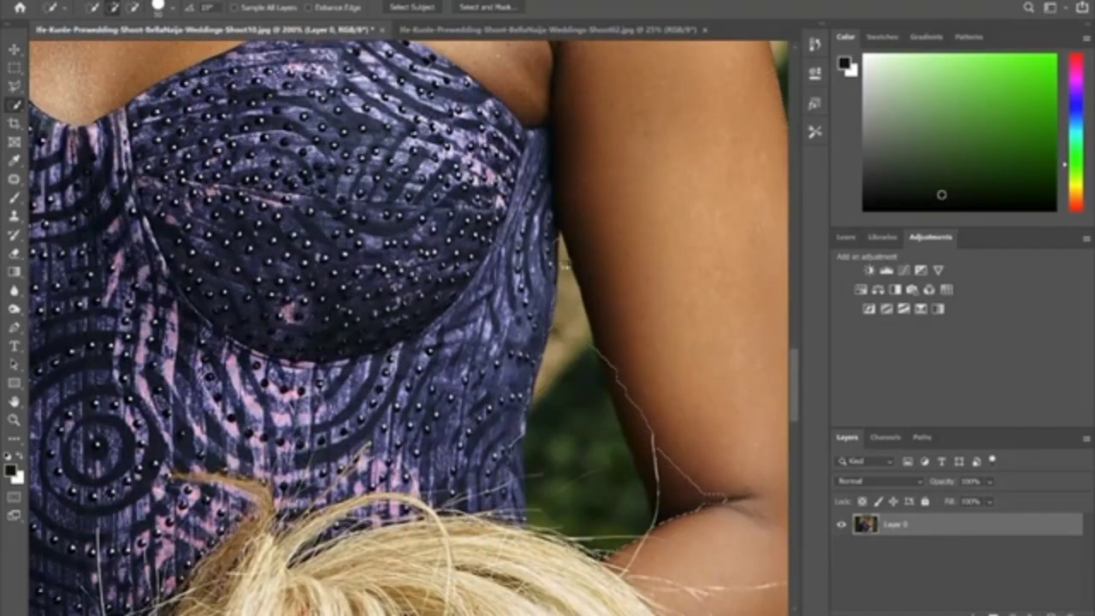
pyautogui.moveTo(564, 265); pyautogui.dragTo(561, 248)
pyautogui.scroll(6, 567, 364)
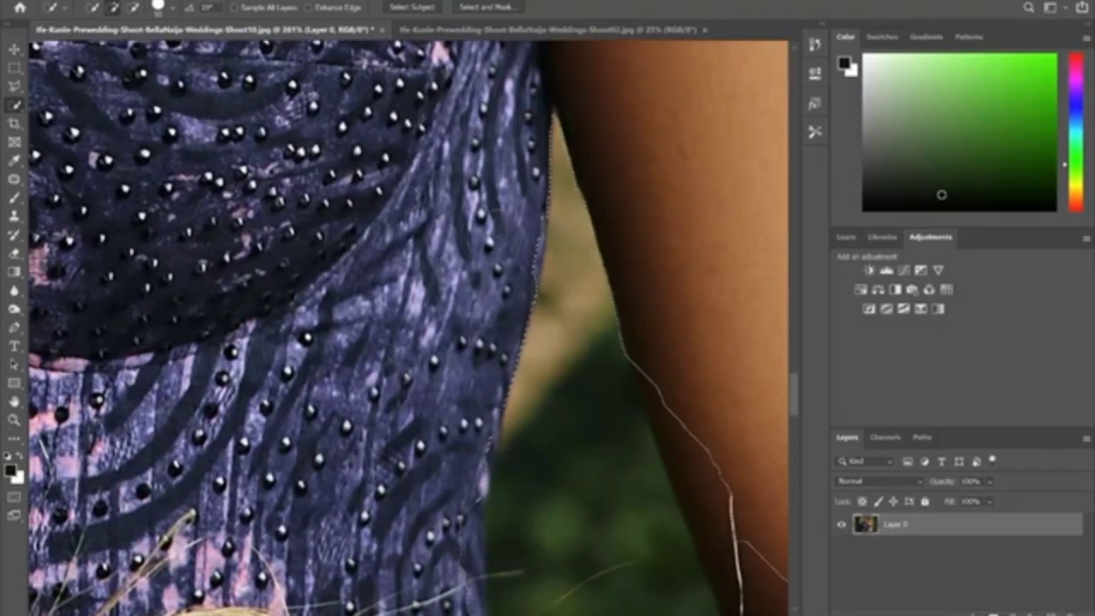
# Step: Subtract the side edge of the dress above the whisk from the background selection
pyautogui.press('alt')
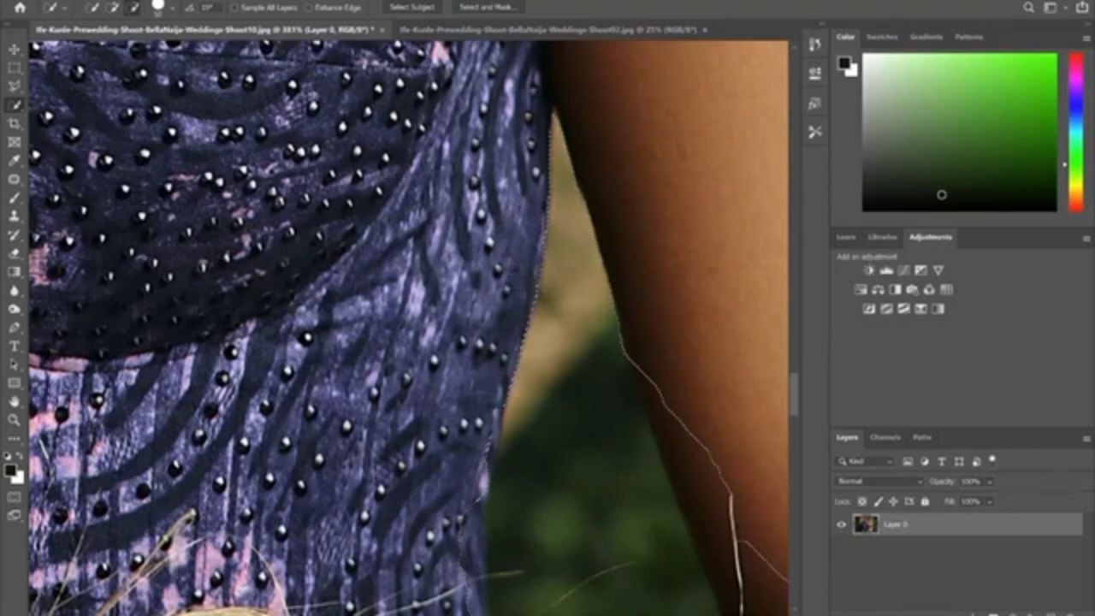
pyautogui.keyDown('alt'); pyautogui.click(465, 450); pyautogui.keyUp('alt')
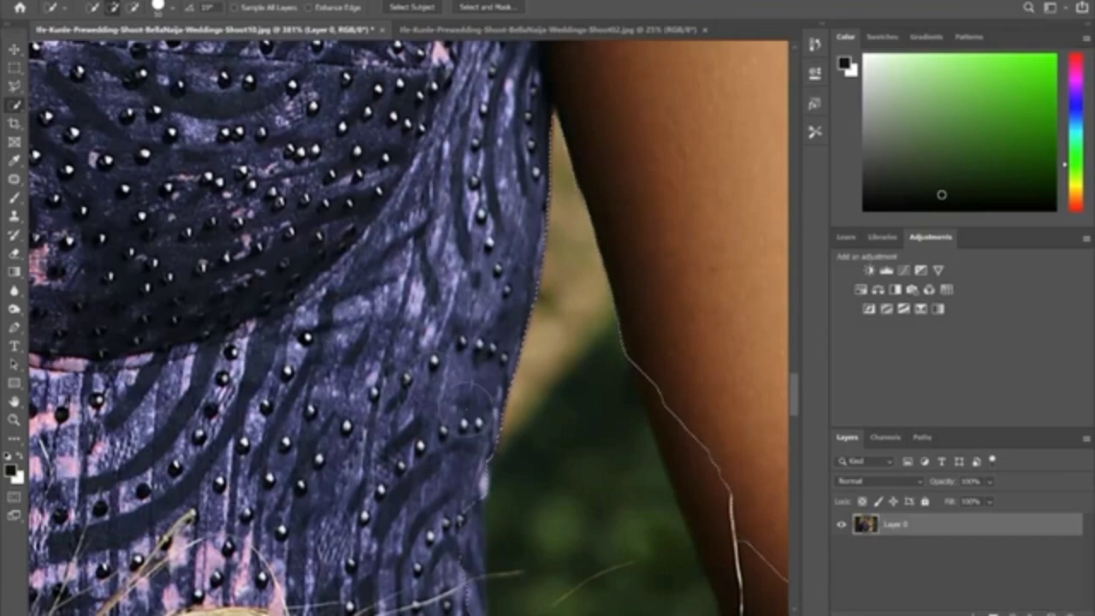
pyautogui.keyDown('alt'); pyautogui.click(462, 466); pyautogui.keyUp('alt')
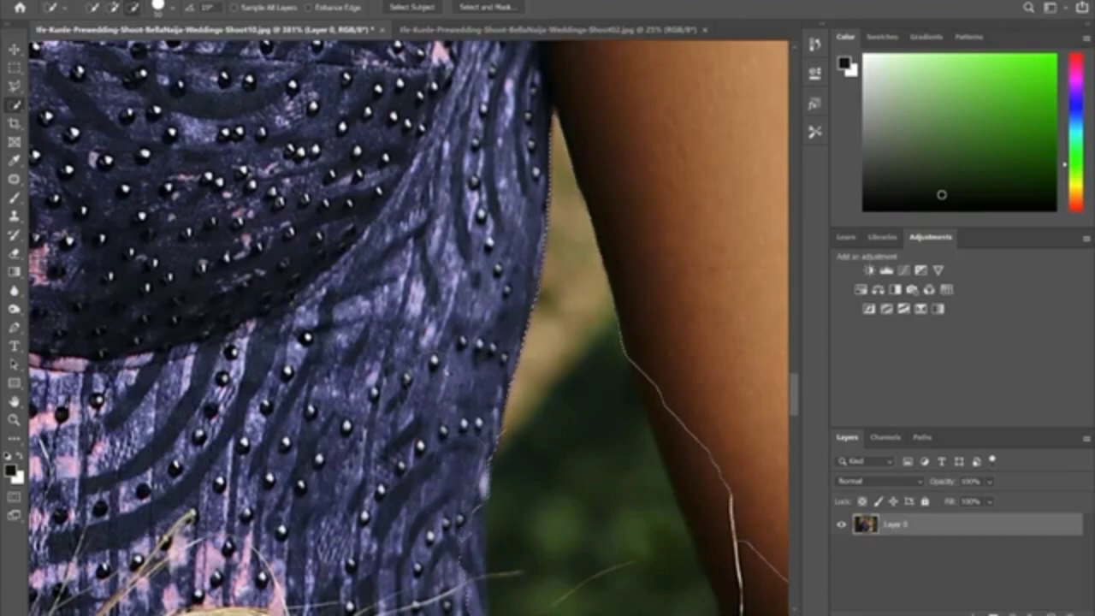
pyautogui.scroll(-4, 455, 316)
pyautogui.scroll(3, 479, 513)
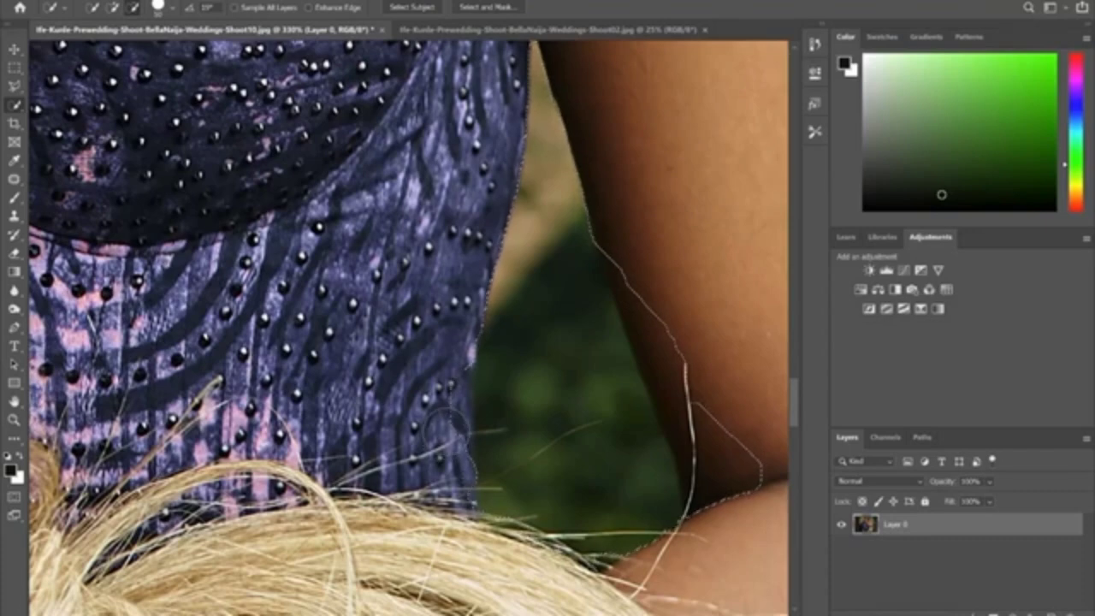
pyautogui.moveTo(445, 427); pyautogui.dragTo(450, 369)
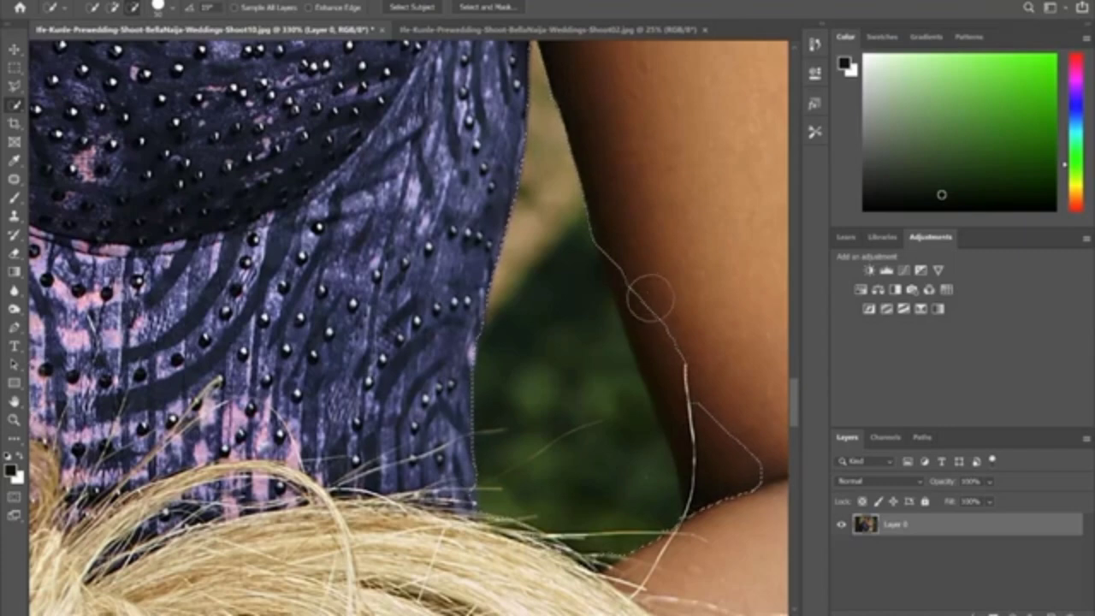
# Step: Subtract the woman's inner arm down to the elbow crease from the selected gap beside her dress
pyautogui.moveTo(648, 299)
pyautogui.mouseDown()
pyautogui.moveTo(629, 280)
pyautogui.moveTo(628, 253)
pyautogui.mouseUp()
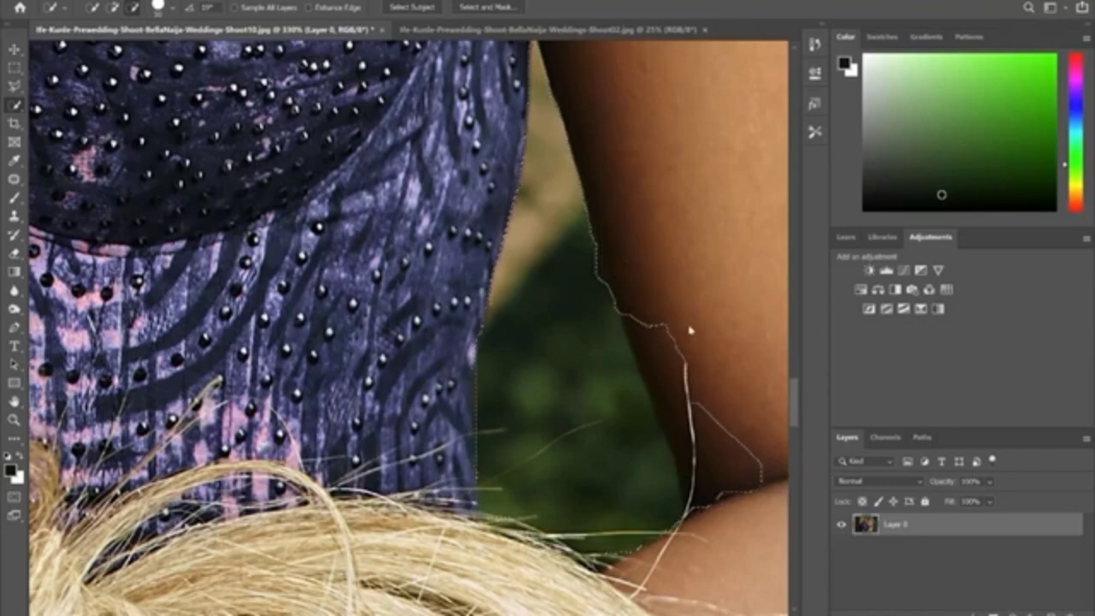
pyautogui.moveTo(658, 330)
pyautogui.mouseDown()
pyautogui.moveTo(694, 394)
pyautogui.moveTo(685, 397)
pyautogui.moveTo(693, 418)
pyautogui.moveTo(671, 478)
pyautogui.mouseUp()
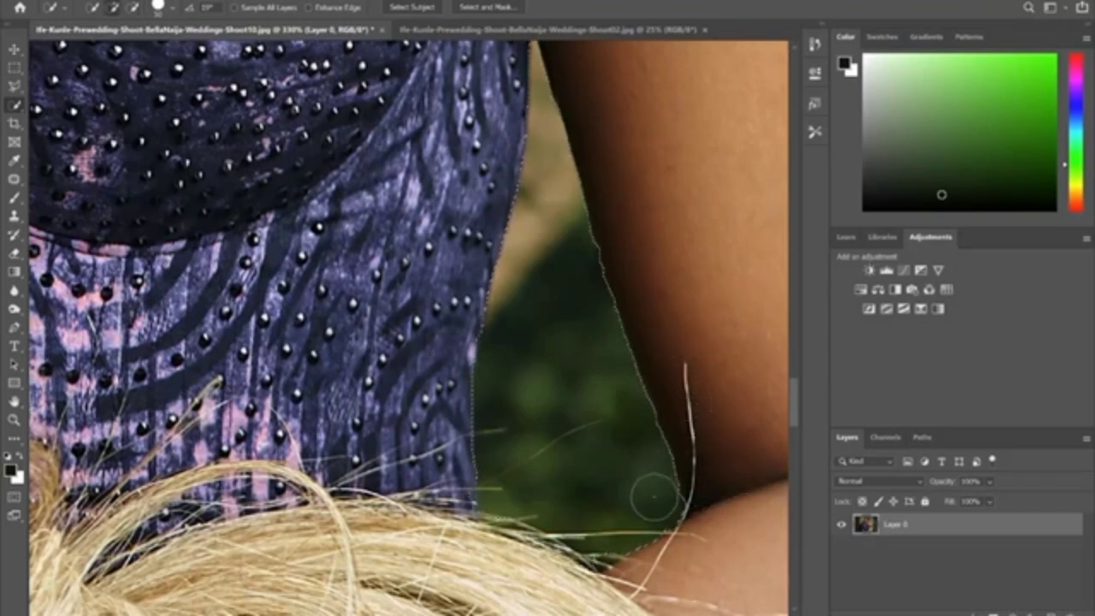
pyautogui.scroll(-10, 534, 412)
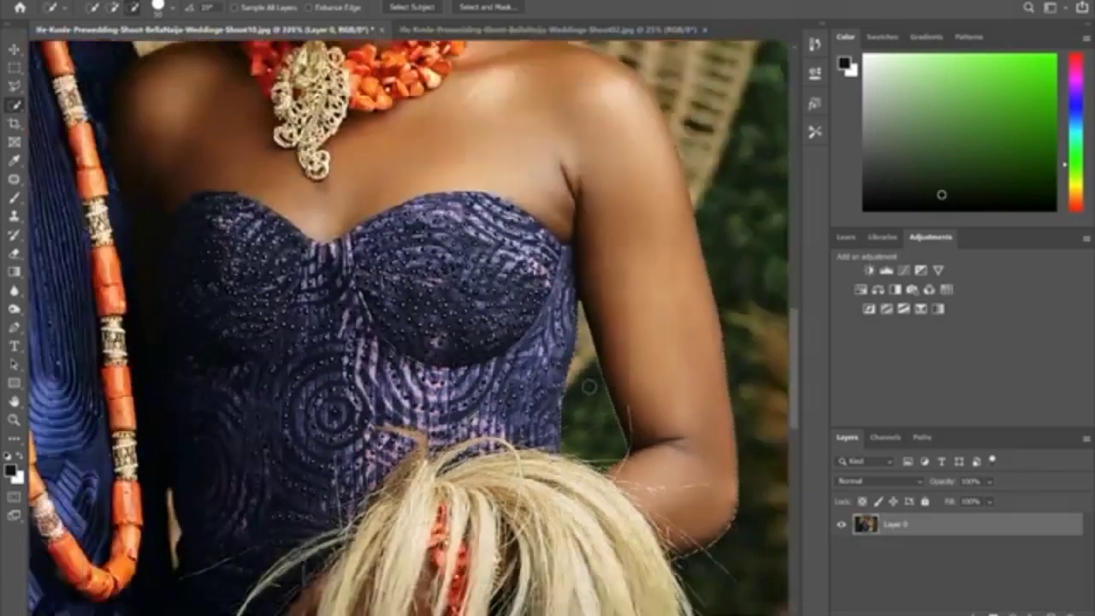
pyautogui.scroll(-2, 526, 323)
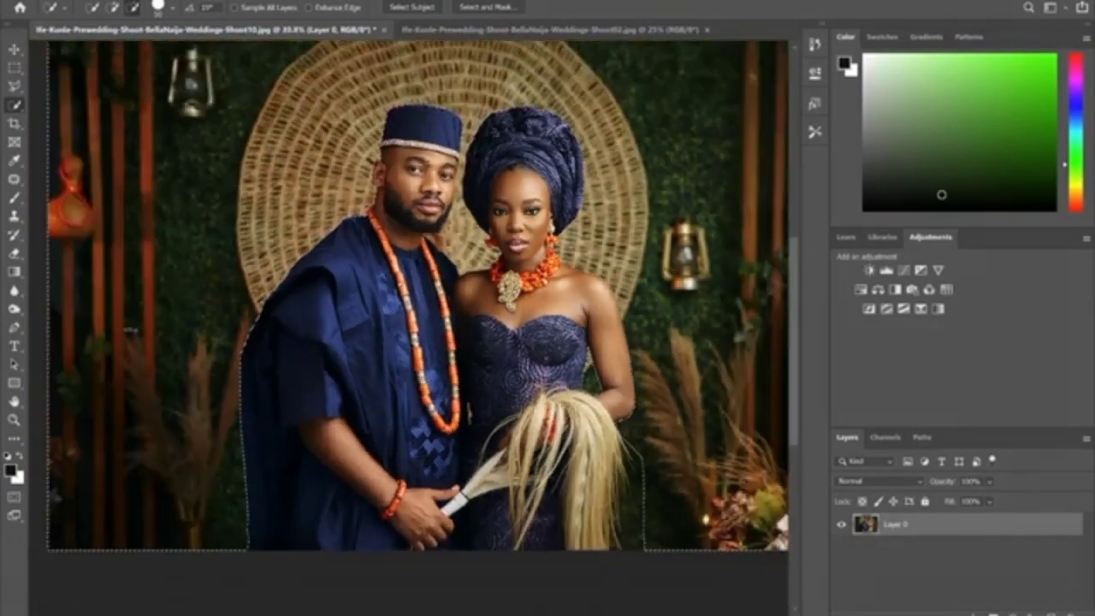
# Step: Examine the selection edge around the couple's faces, the man's cap, beard and shoulders, the woman's headwrap, and the overall outline
pyautogui.scroll(3, 462, 137)
pyautogui.scroll(2, 453, 138)
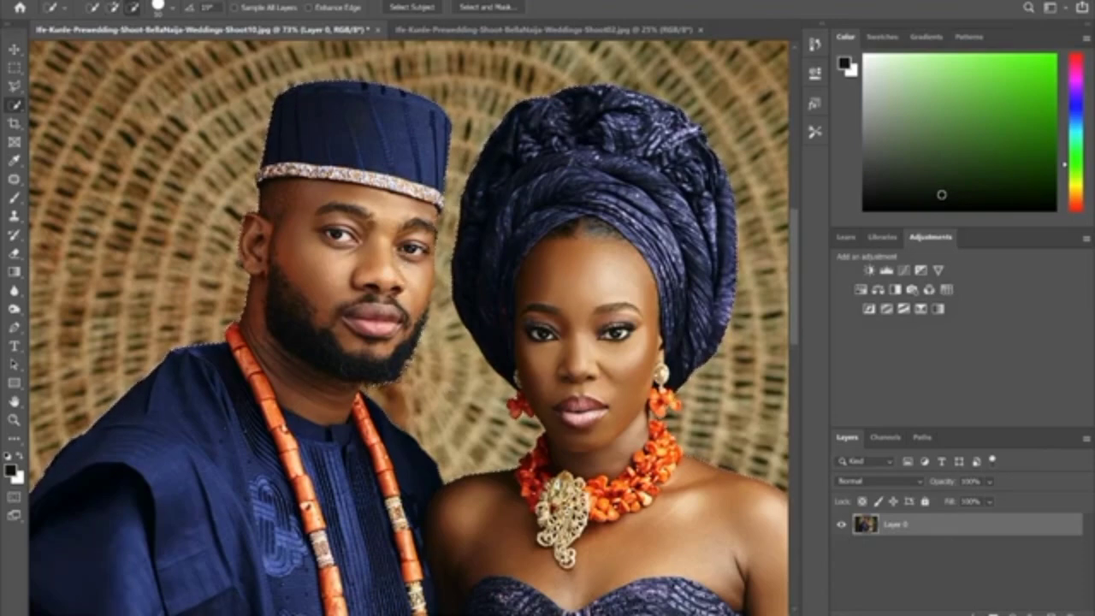
pyautogui.scroll(5, 502, 397)
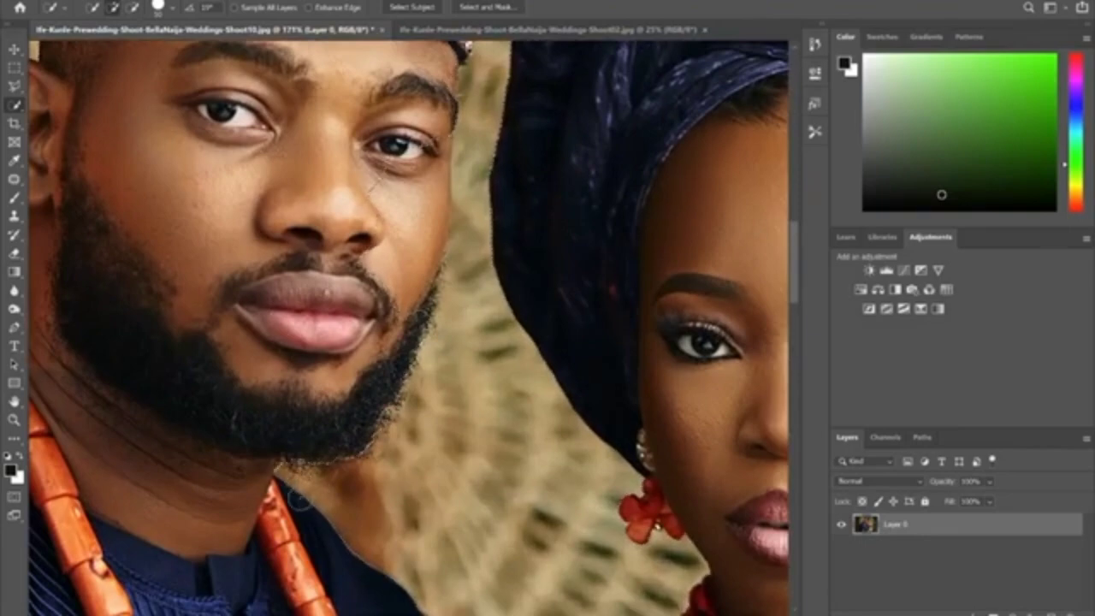
pyautogui.scroll(-2, 299, 501)
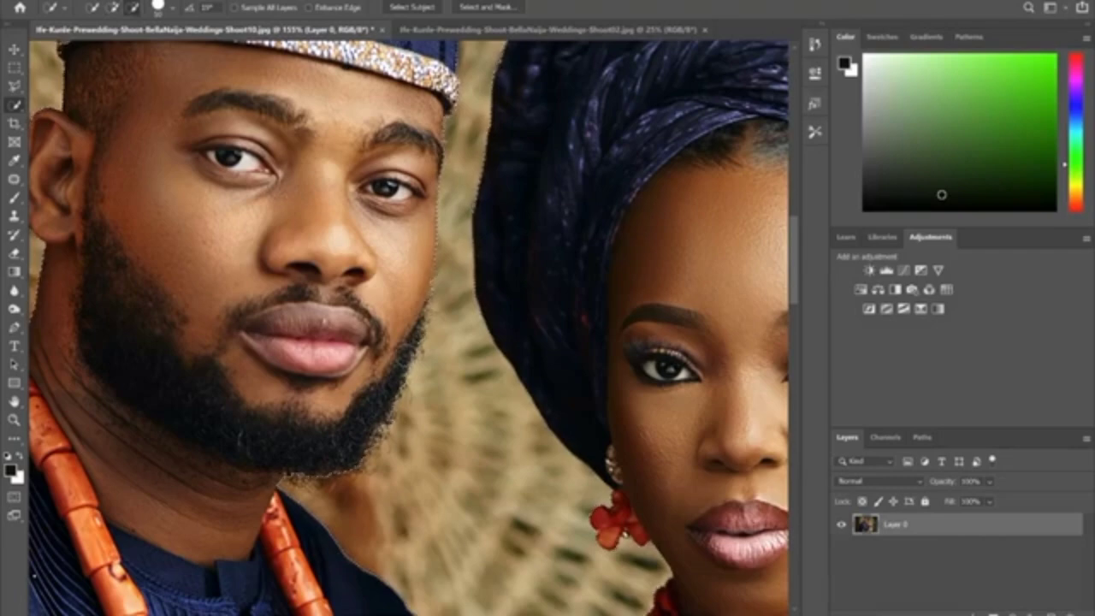
pyautogui.scroll(-3, 398, 380)
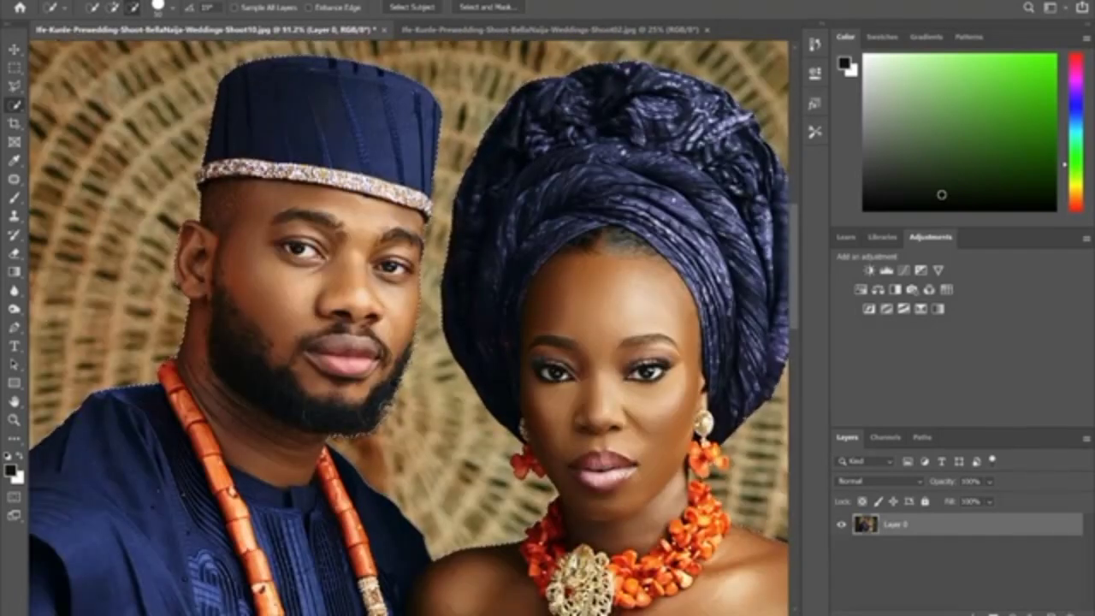
pyautogui.scroll(-3, 394, 355)
pyautogui.scroll(5, 342, 268)
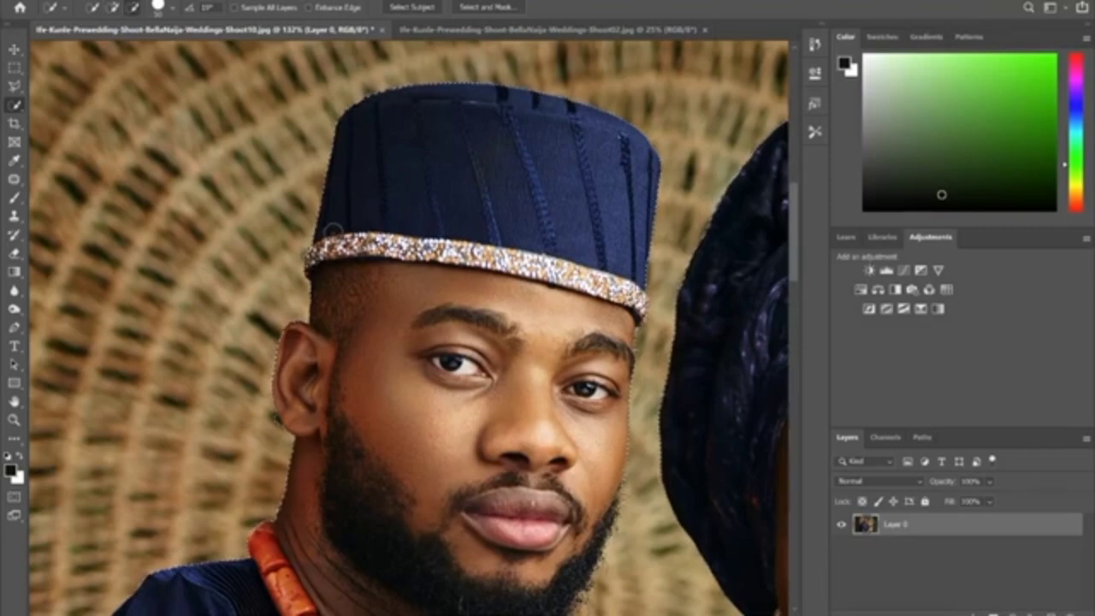
pyautogui.scroll(-1, 329, 232)
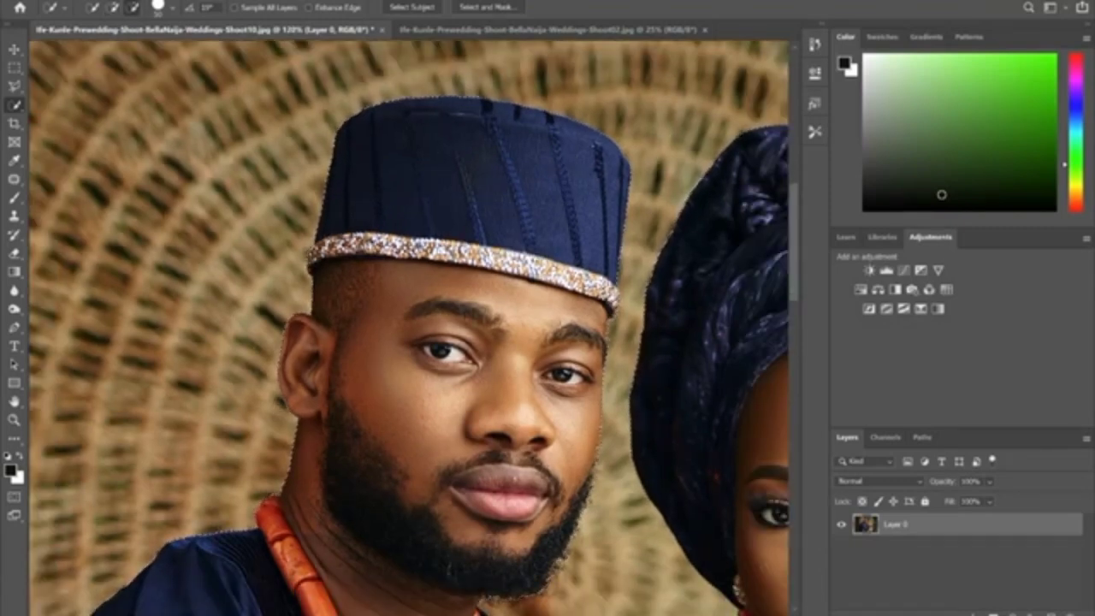
pyautogui.scroll(-4, 329, 233)
pyautogui.scroll(-2, 367, 240)
pyautogui.scroll(2, 295, 394)
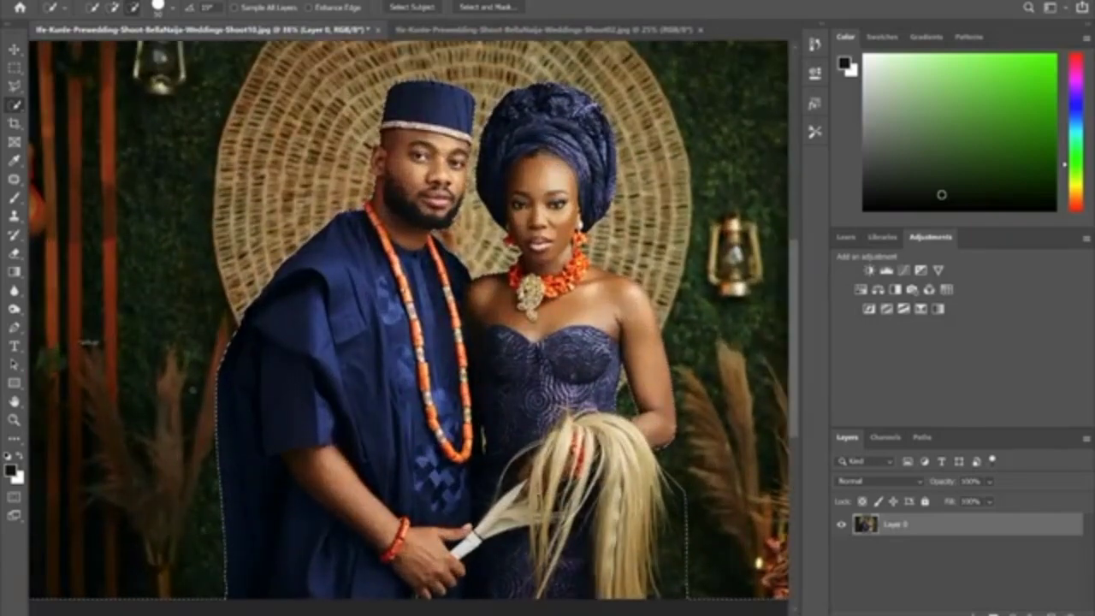
pyautogui.scroll(-1, 315, 260)
pyautogui.scroll(1, 410, 331)
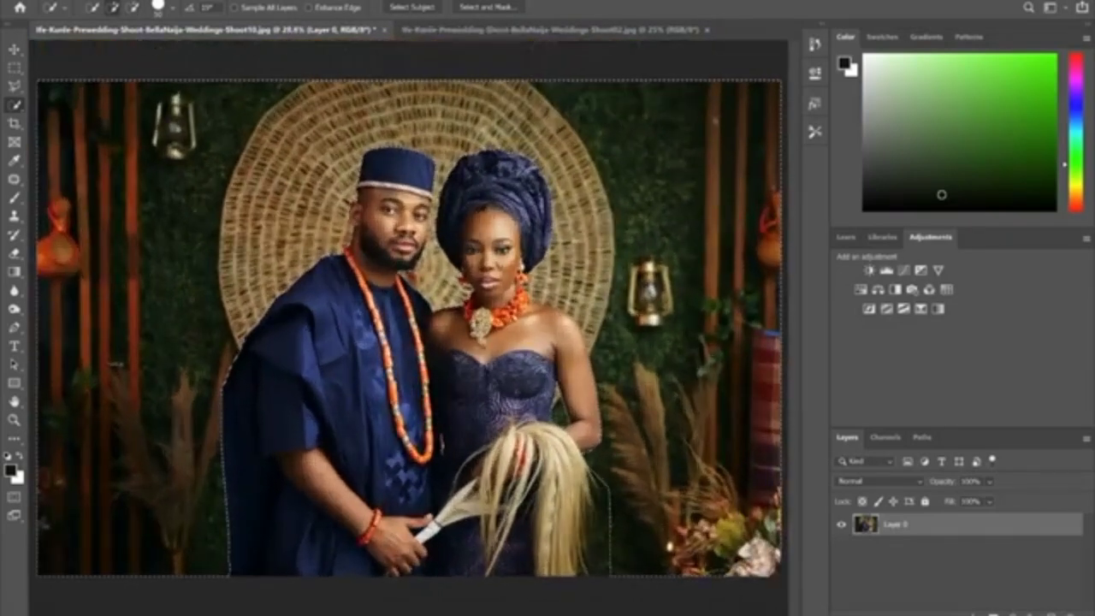
pyautogui.rightClick(661, 194)
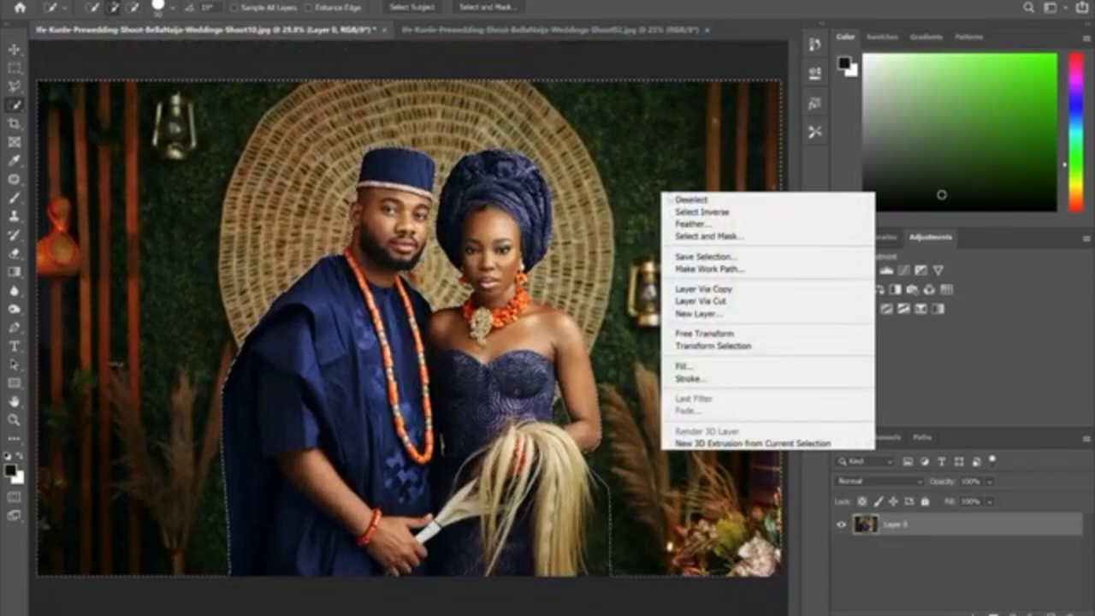
pyautogui.click(676, 140)
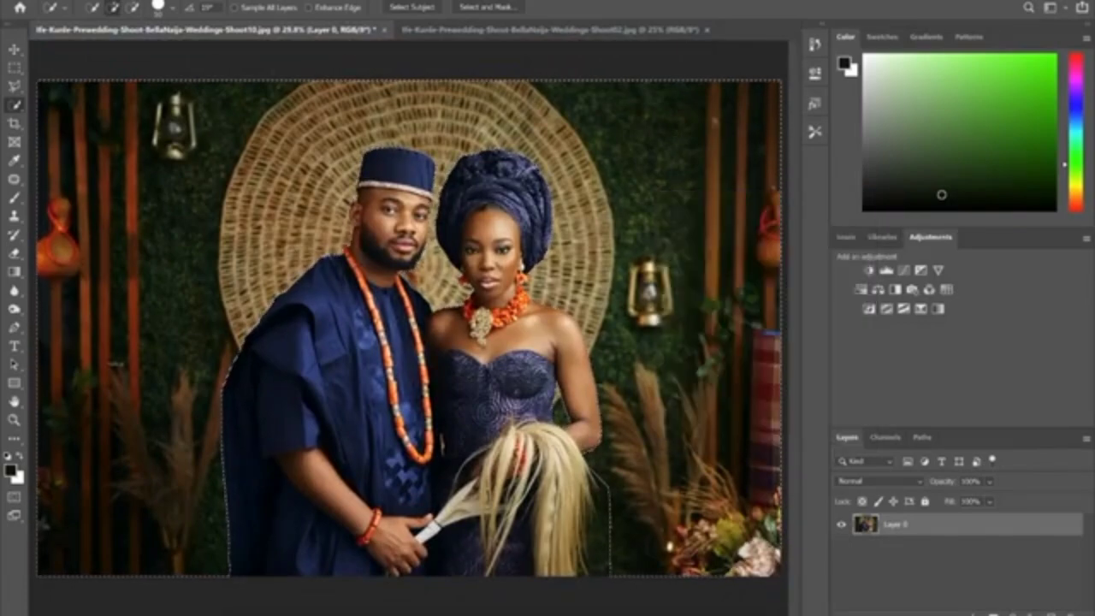
# Step: Feather the background selection and delete the background around the couple
pyautogui.scroll(3, 538, 294)
pyautogui.scroll(2, 554, 304)
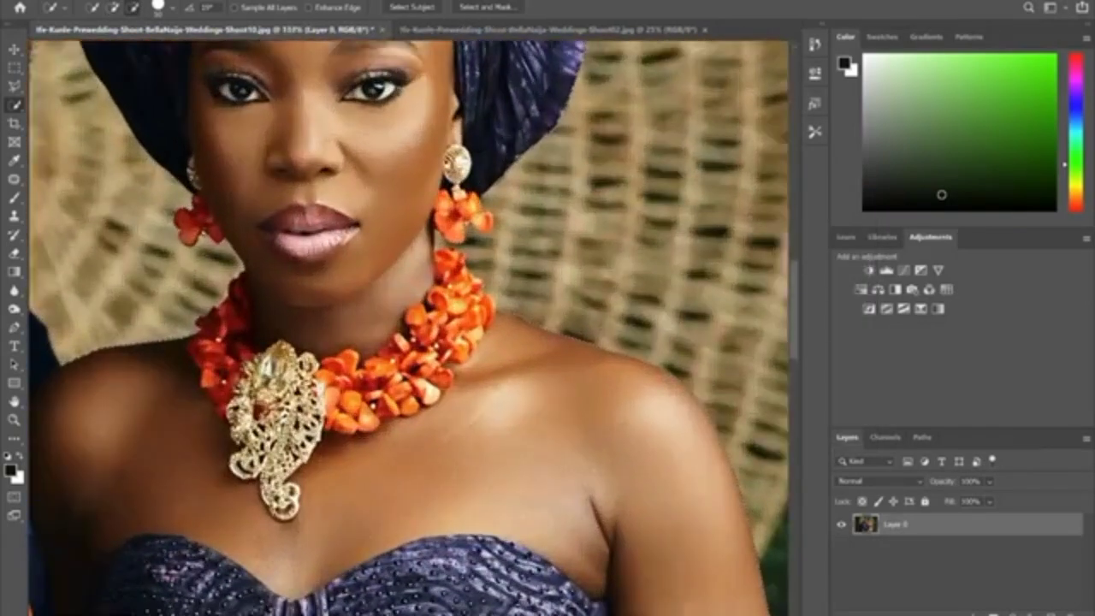
pyautogui.scroll(2, 453, 291)
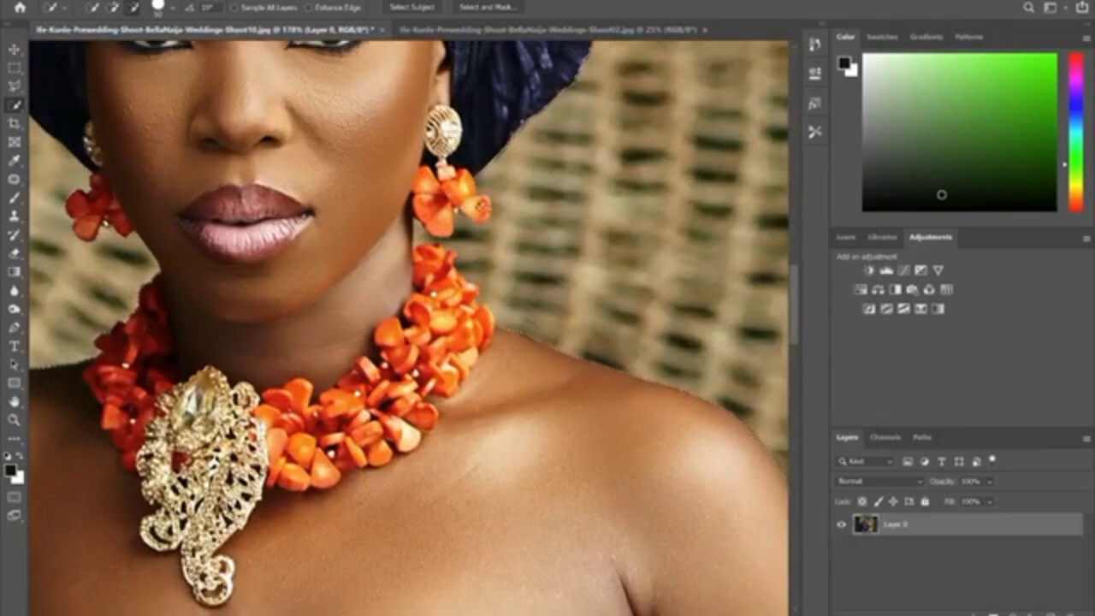
pyautogui.scroll(-2, 453, 291)
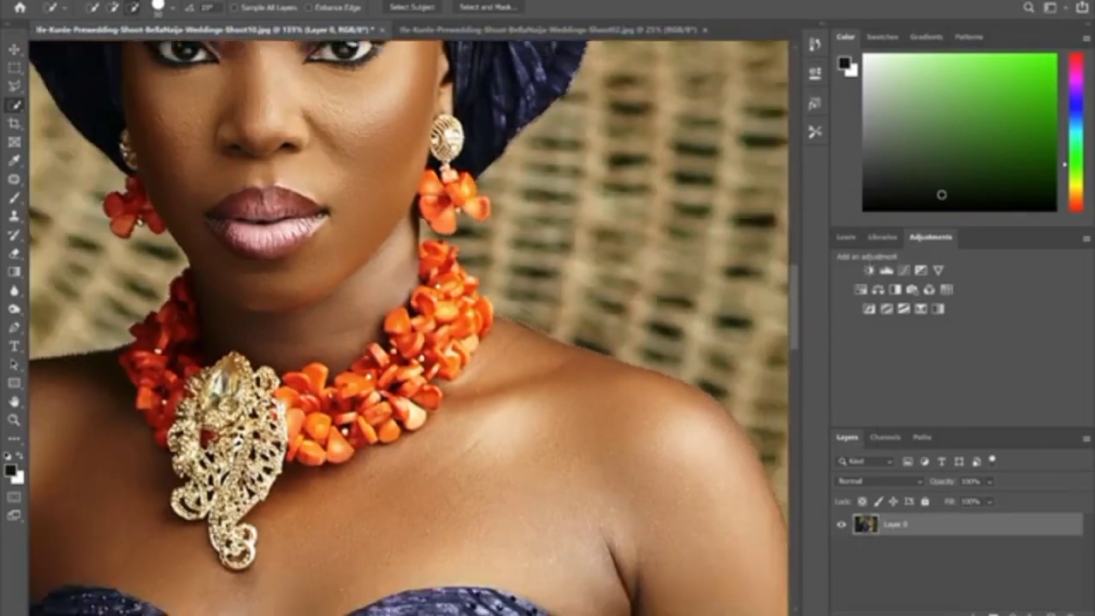
pyautogui.scroll(-6, 498, 270)
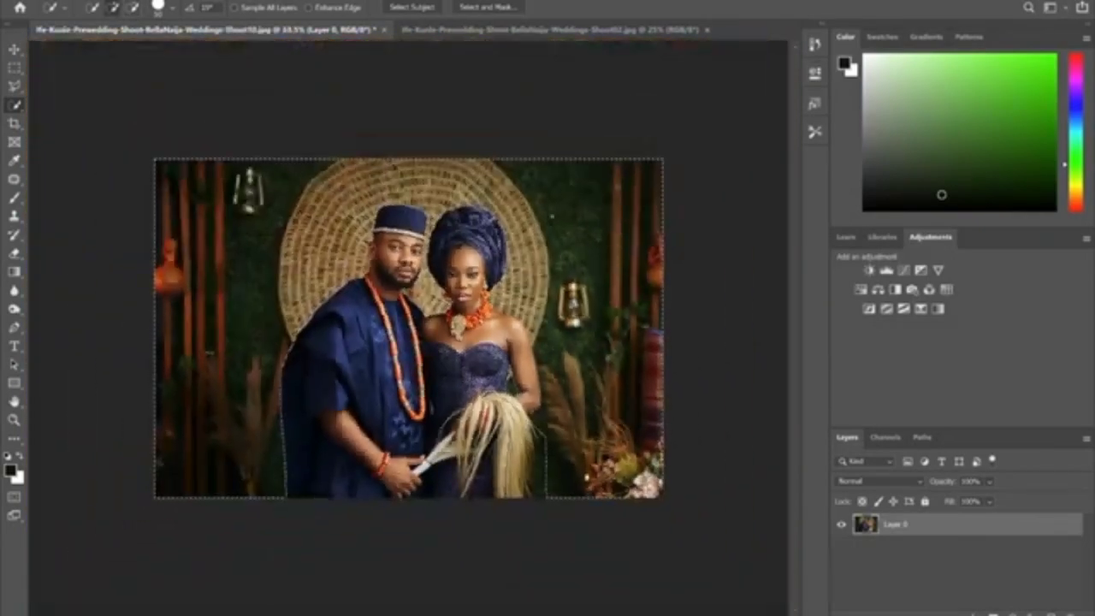
pyautogui.rightClick(551, 216)
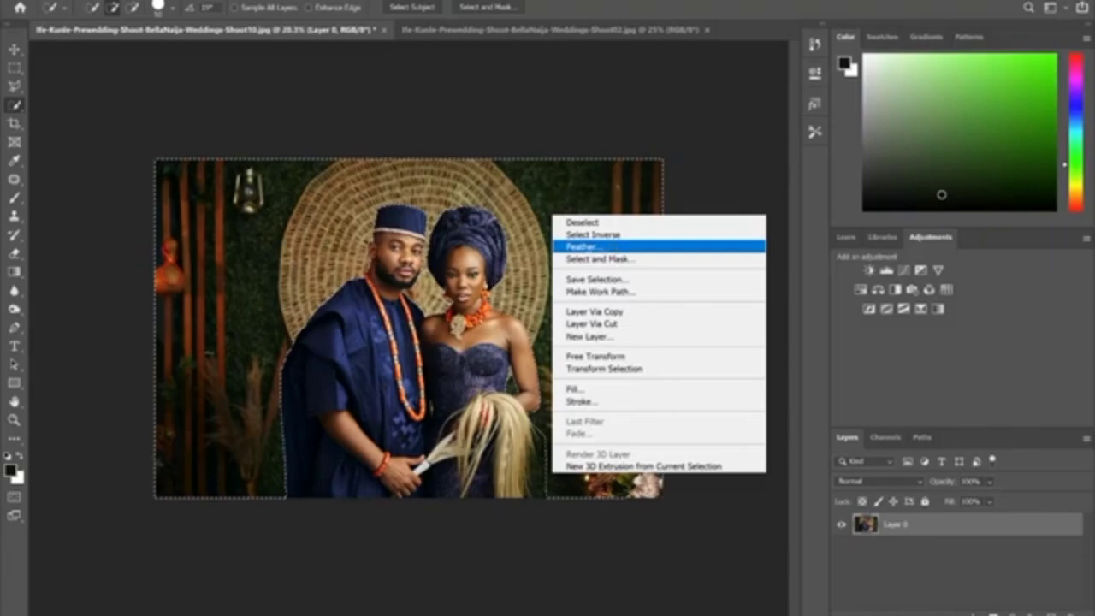
pyautogui.click(588, 247)
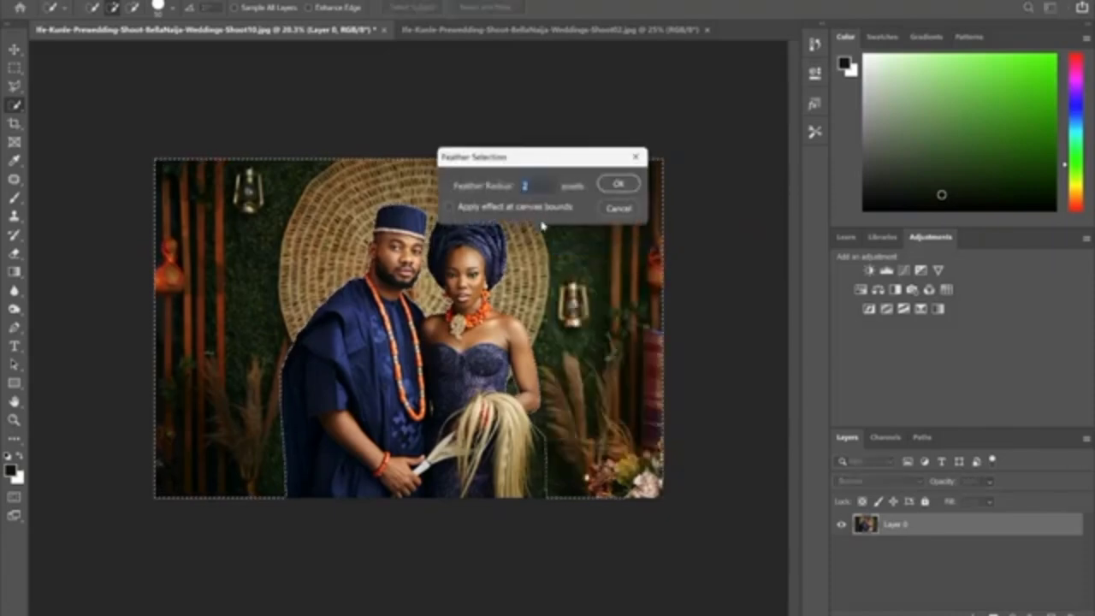
pyautogui.click(620, 186)
pyautogui.hotkey('ctrl', '0')
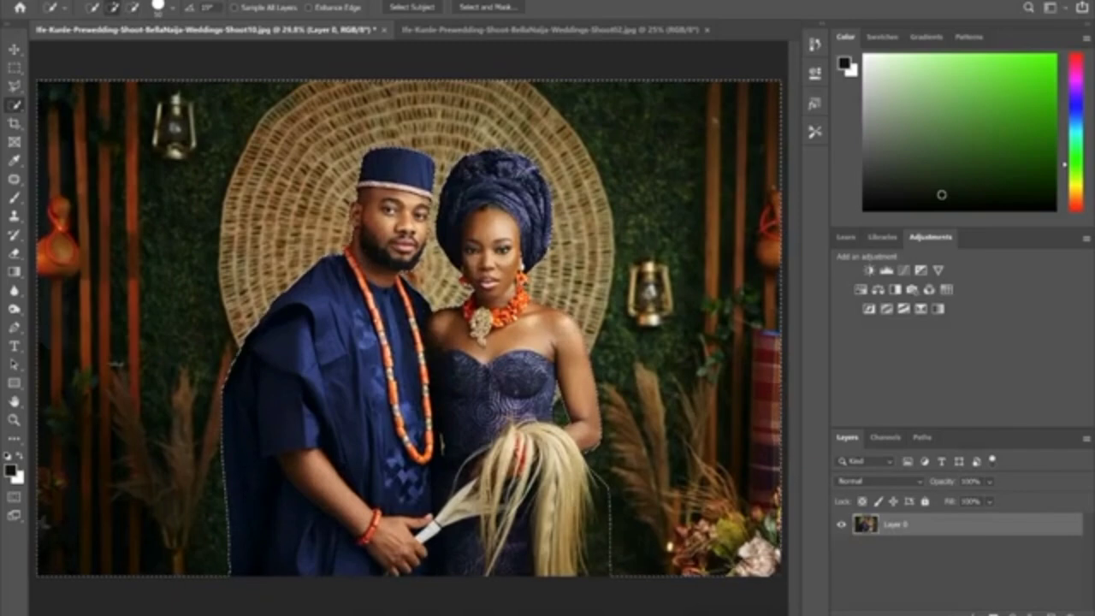
pyautogui.press('Delete')
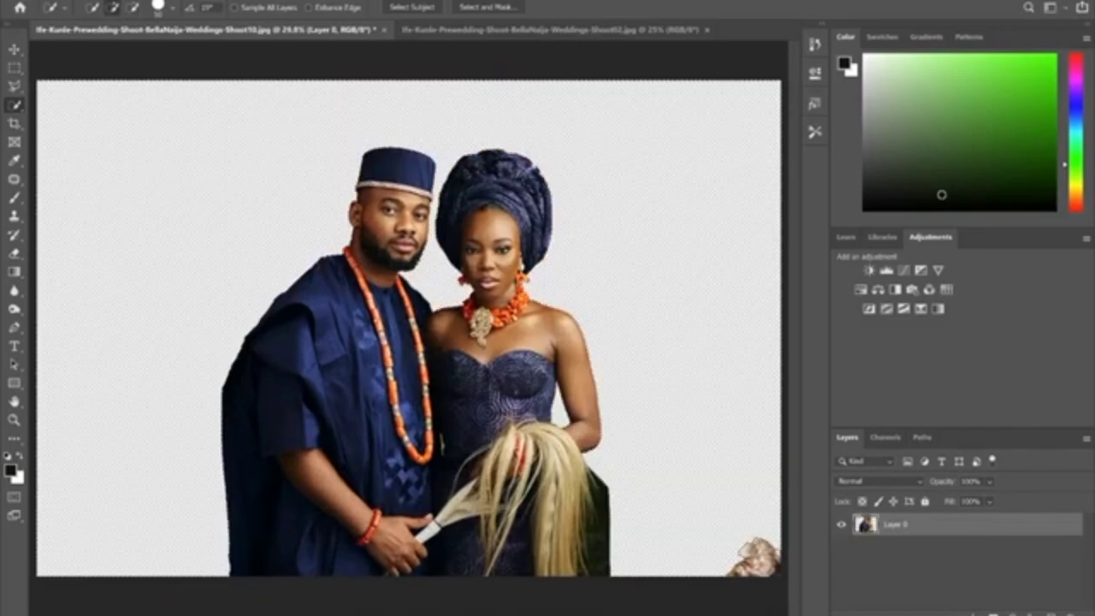
# Step: Examine the cutout's edge along the man's cheek and beard and around the woman's headwrap
pyautogui.scroll(-3, 466, 265)
pyautogui.scroll(5, 466, 265)
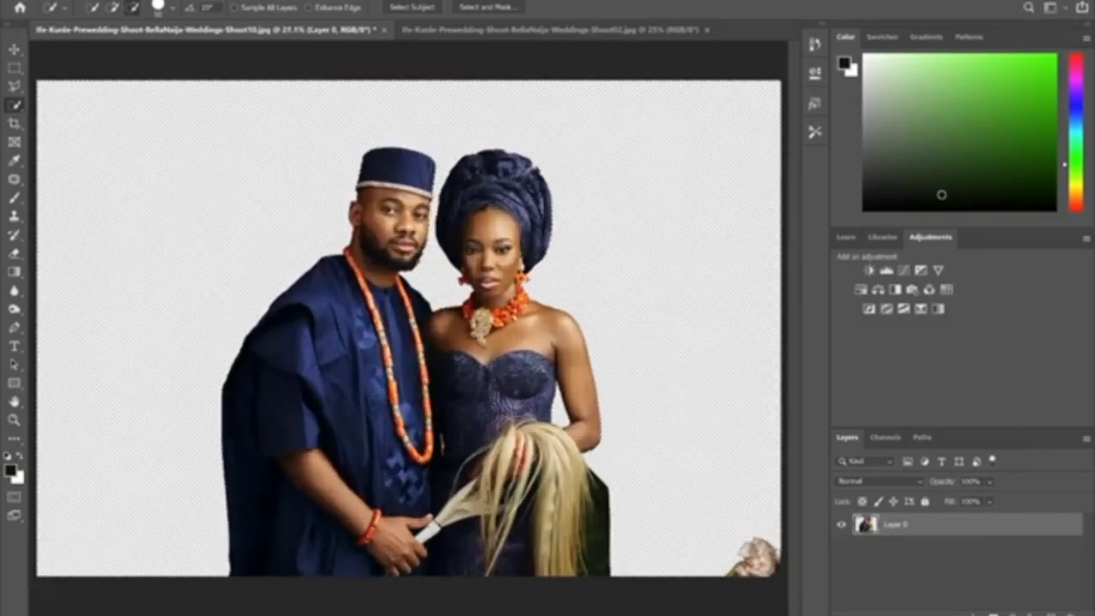
pyautogui.scroll(4, 416, 248)
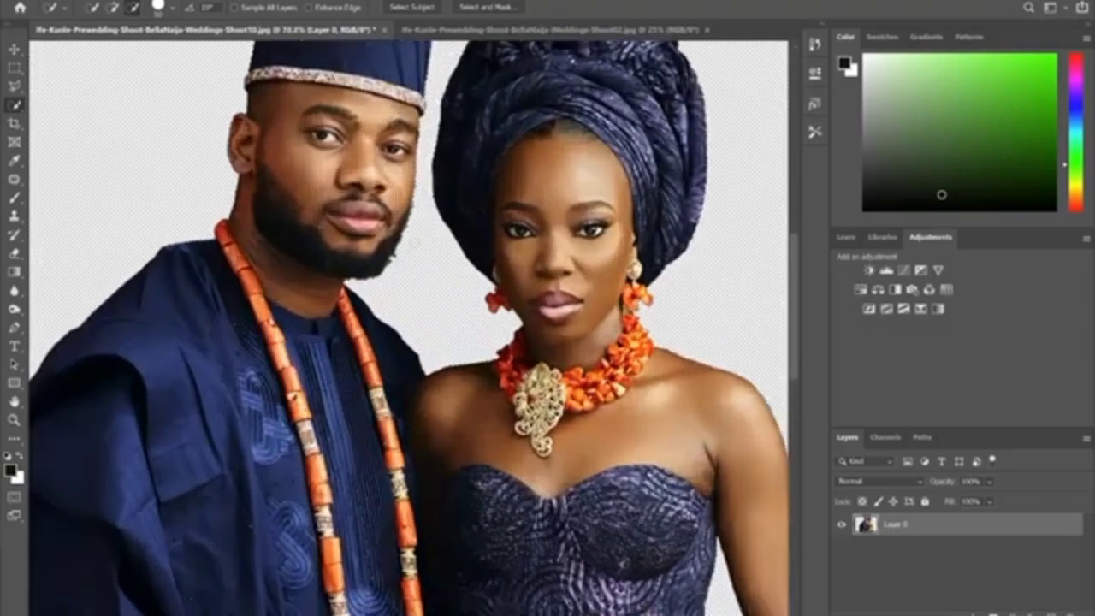
pyautogui.scroll(5, 416, 248)
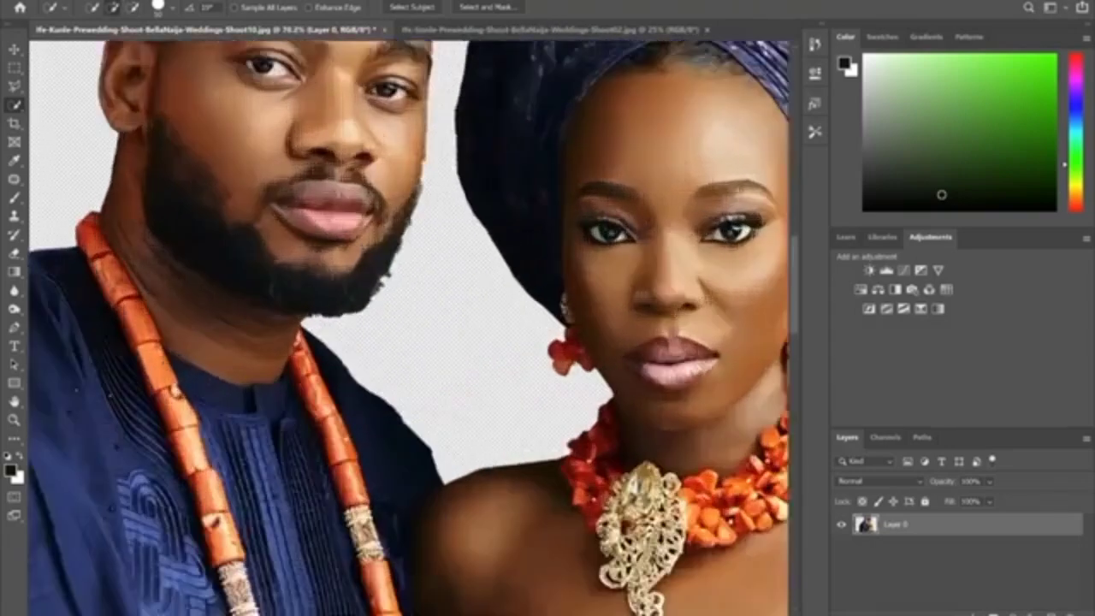
pyautogui.scroll(-5, 391, 241)
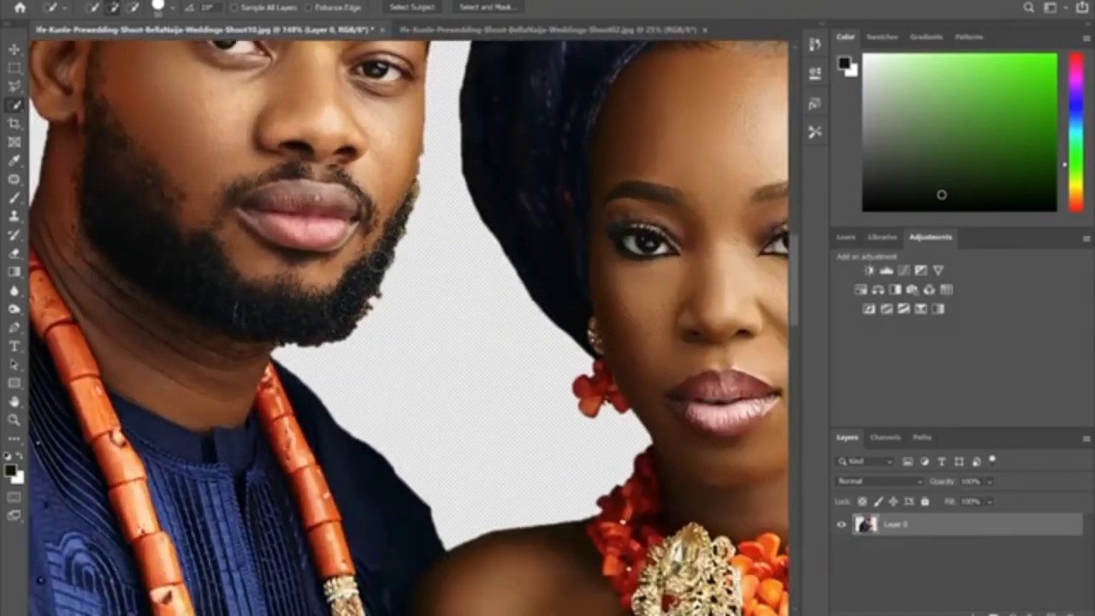
pyautogui.scroll(5, 436, 180)
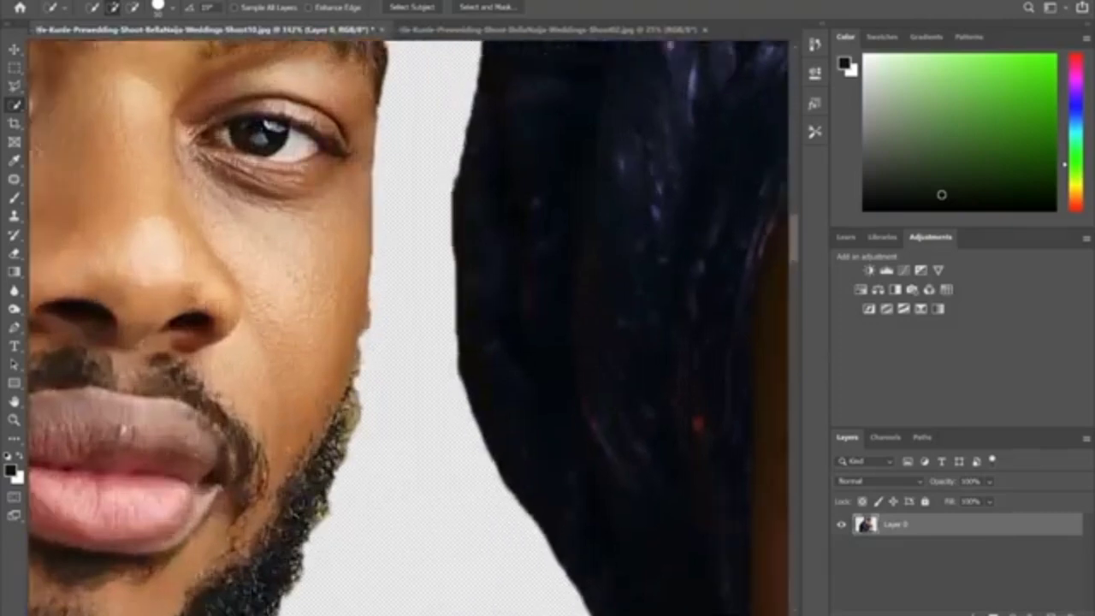
pyautogui.scroll(-2, 401, 315)
pyautogui.scroll(1, 401, 315)
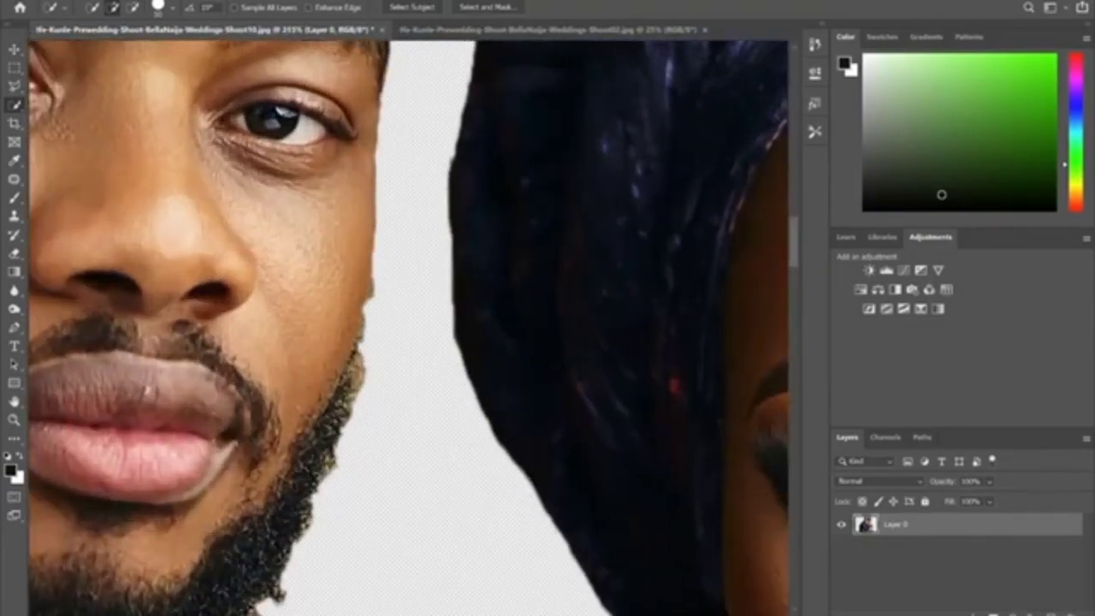
# Step: Delete the uneven background fringe along the man's cheek and upper beard using a feathered Polygonal Lasso selection
pyautogui.click(15, 86)
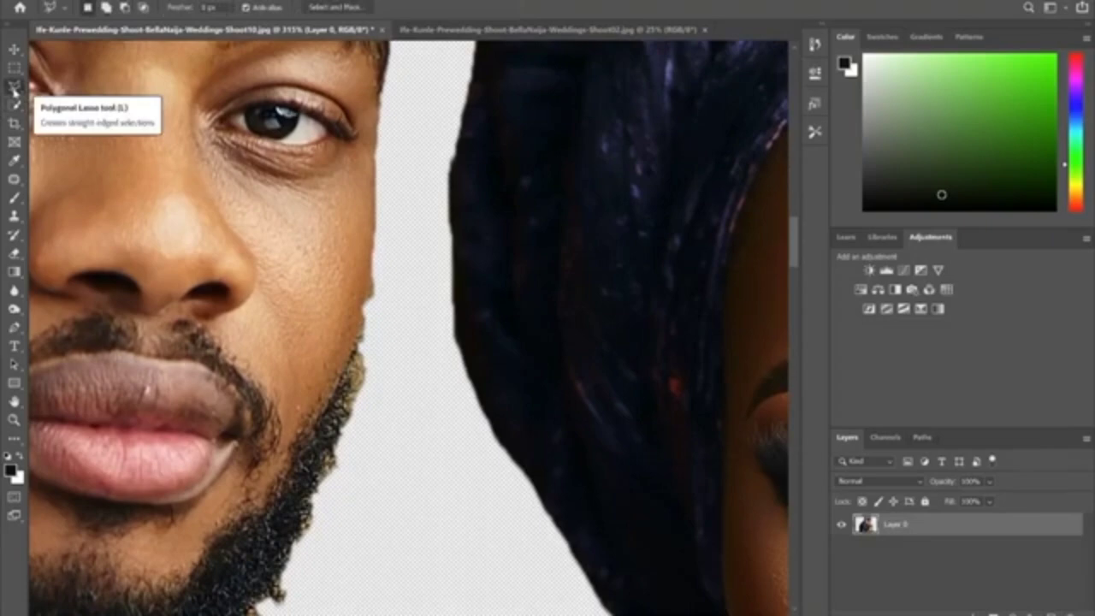
pyautogui.click(376, 233)
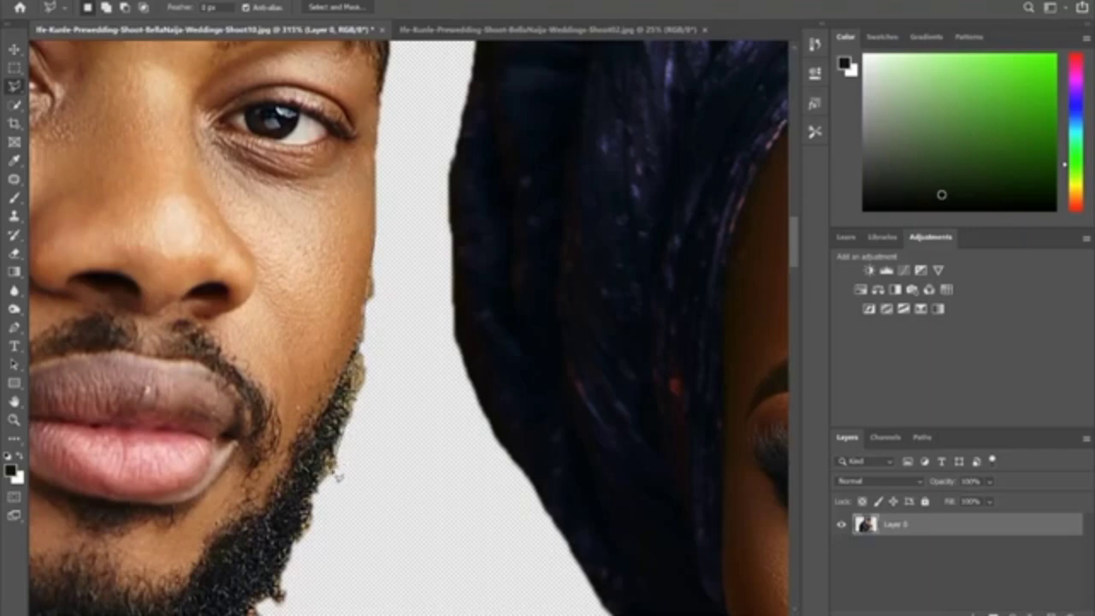
pyautogui.moveTo(332, 481)
pyautogui.mouseDown()
pyautogui.moveTo(326, 491)
pyautogui.moveTo(342, 505)
pyautogui.moveTo(408, 384)
pyautogui.moveTo(398, 224)
pyautogui.mouseUp()
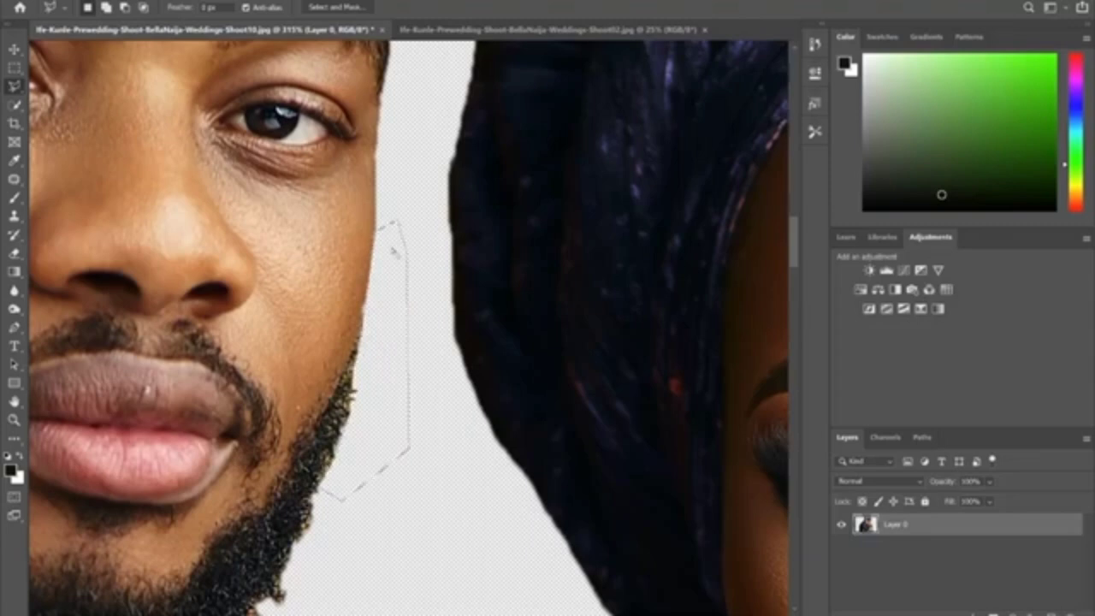
pyautogui.rightClick(395, 249)
pyautogui.click(420, 280)
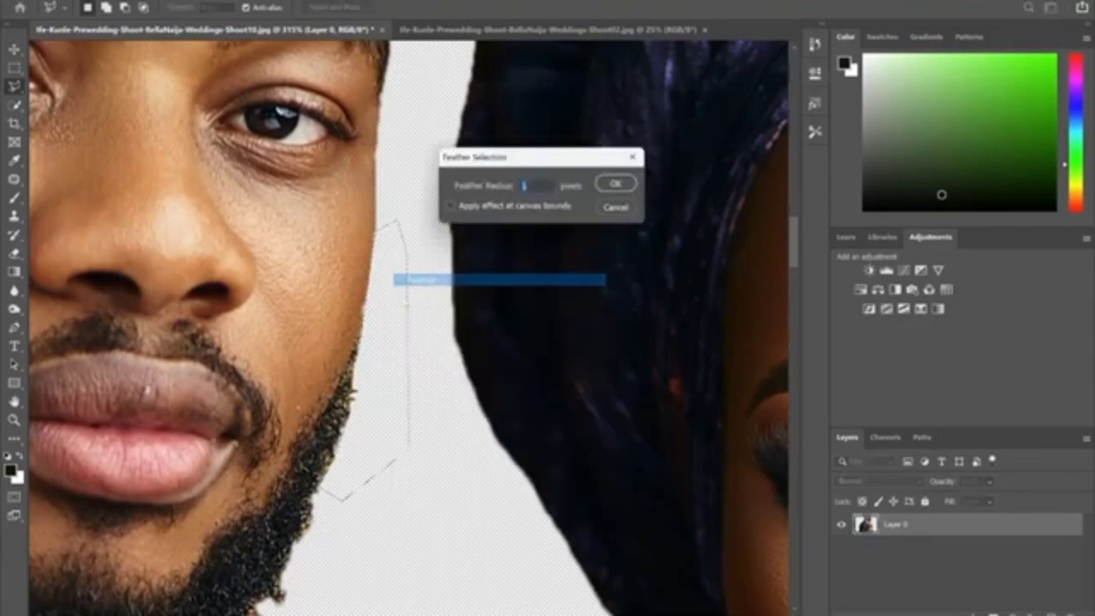
pyautogui.press('Return')
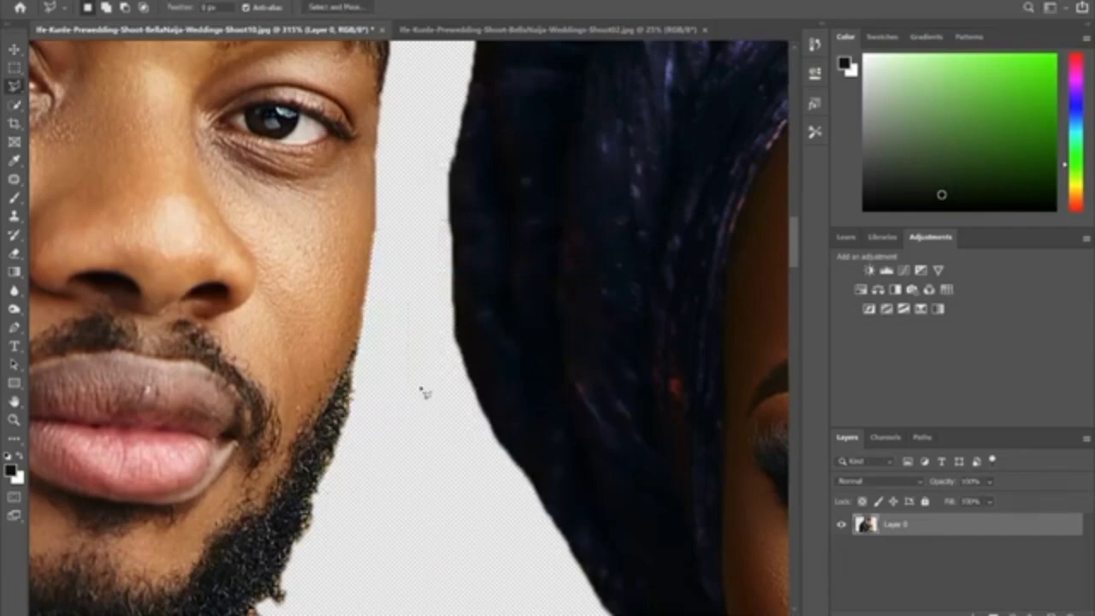
# Step: Clone dark beard hair over the speckled outer edge of the man's beard below the mouth corner with the Clone Stamp tool
pyautogui.scroll(-5, 408, 322)
pyautogui.scroll(3, 321, 471)
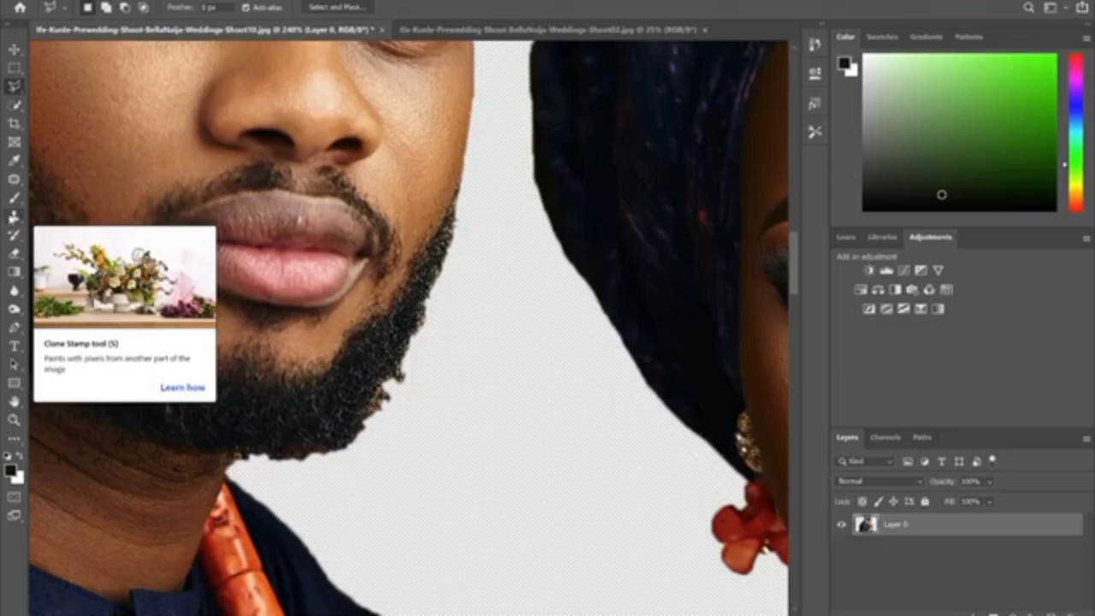
pyautogui.click(14, 217)
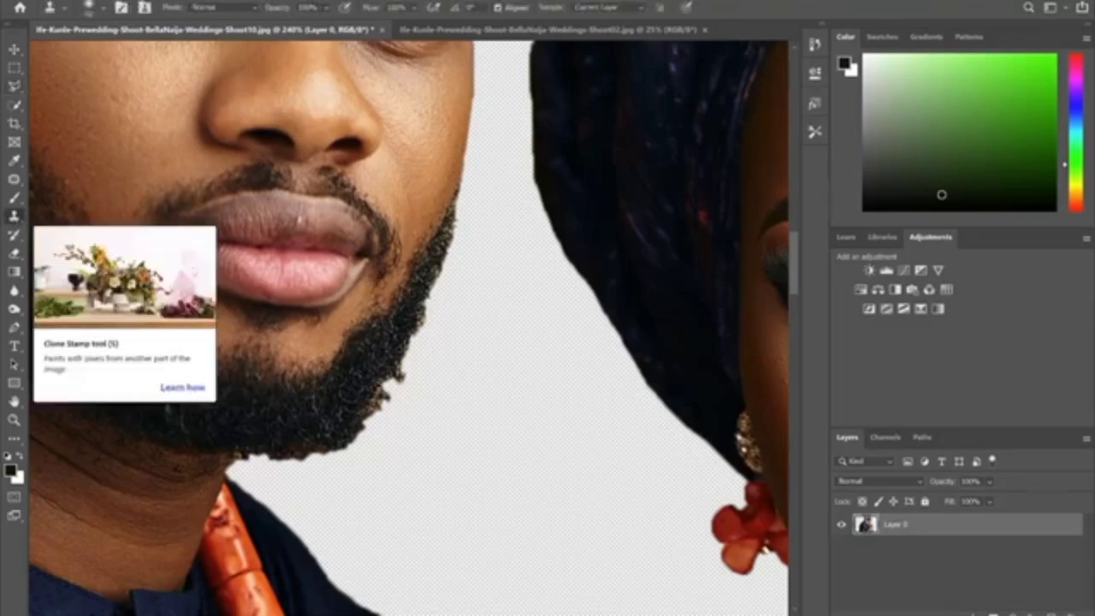
pyautogui.scroll(5, 397, 299)
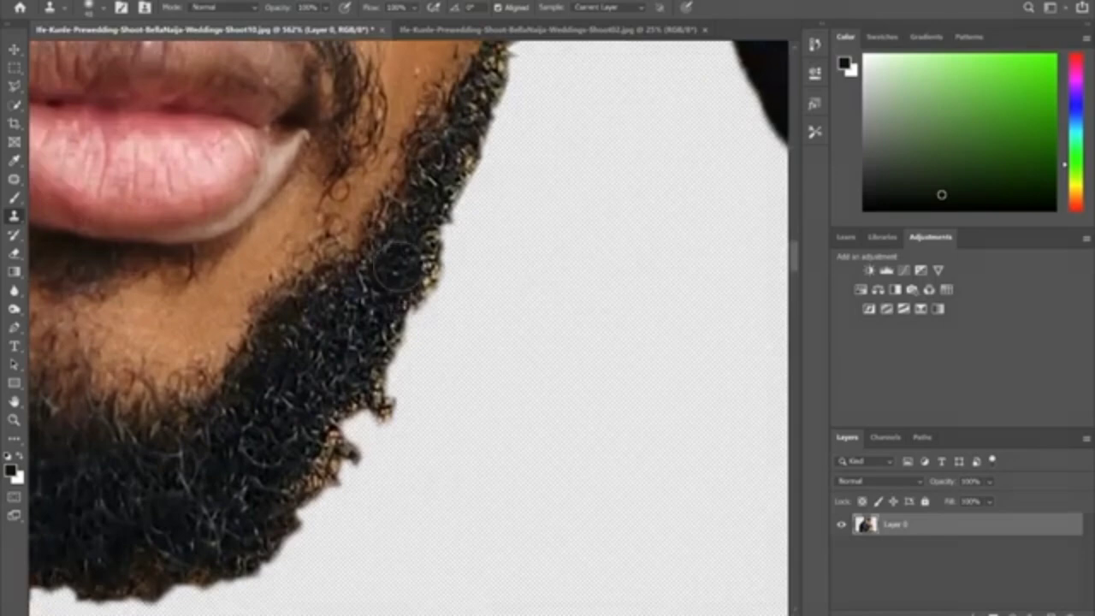
pyautogui.keyDown('alt'); pyautogui.click(351, 323); pyautogui.keyUp('alt')
pyautogui.click(417, 277)
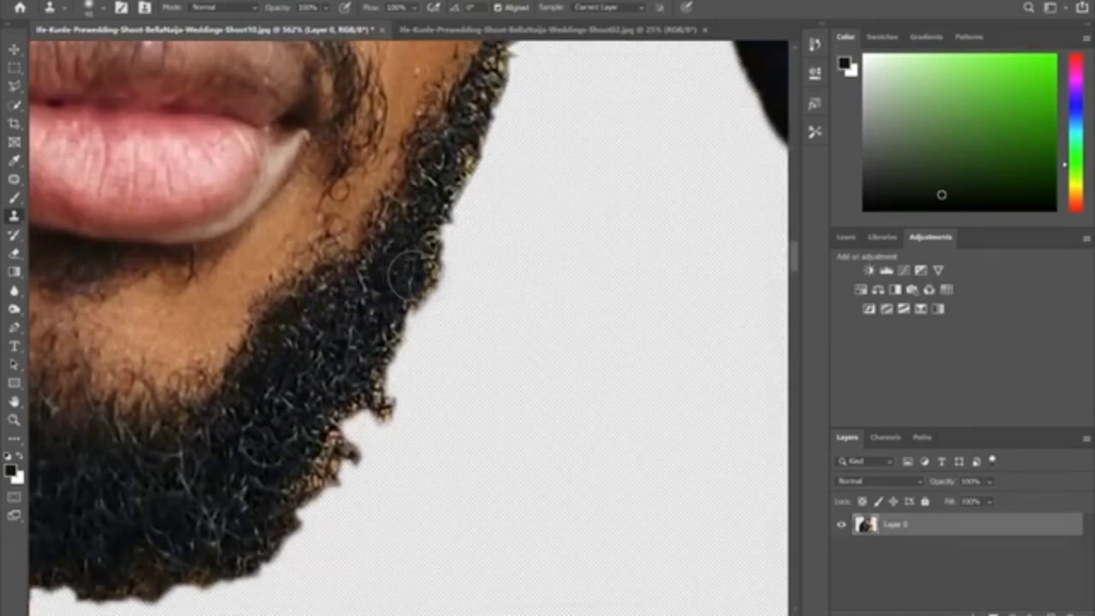
pyautogui.moveTo(428, 281)
pyautogui.mouseDown()
pyautogui.moveTo(421, 212)
pyautogui.moveTo(433, 198)
pyautogui.moveTo(421, 217)
pyautogui.mouseUp()
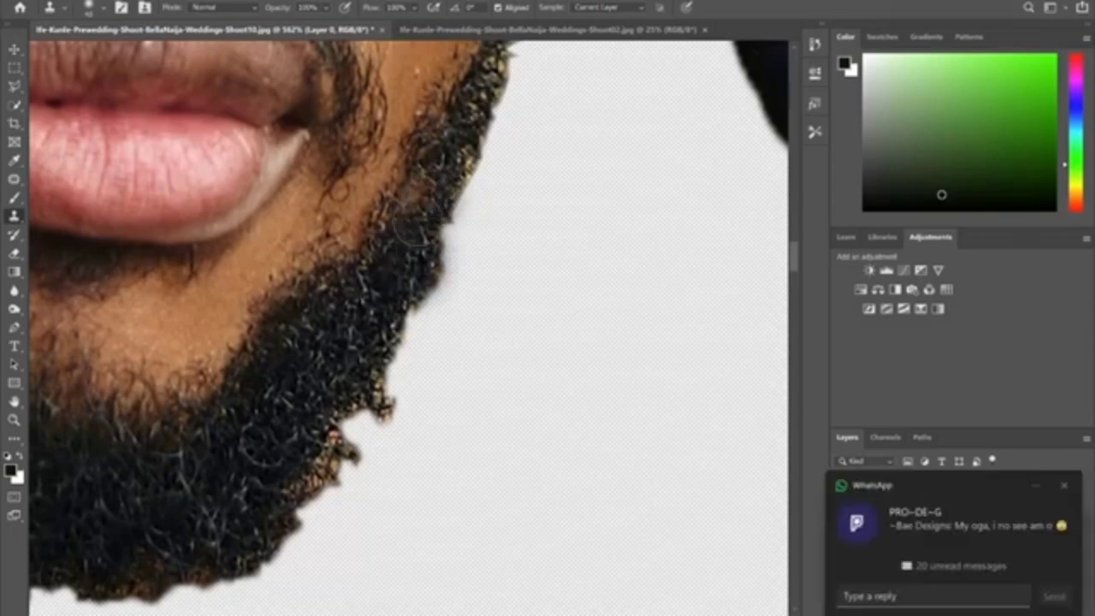
pyautogui.hotkey('ctrl', 'z')
pyautogui.click(1064, 488)
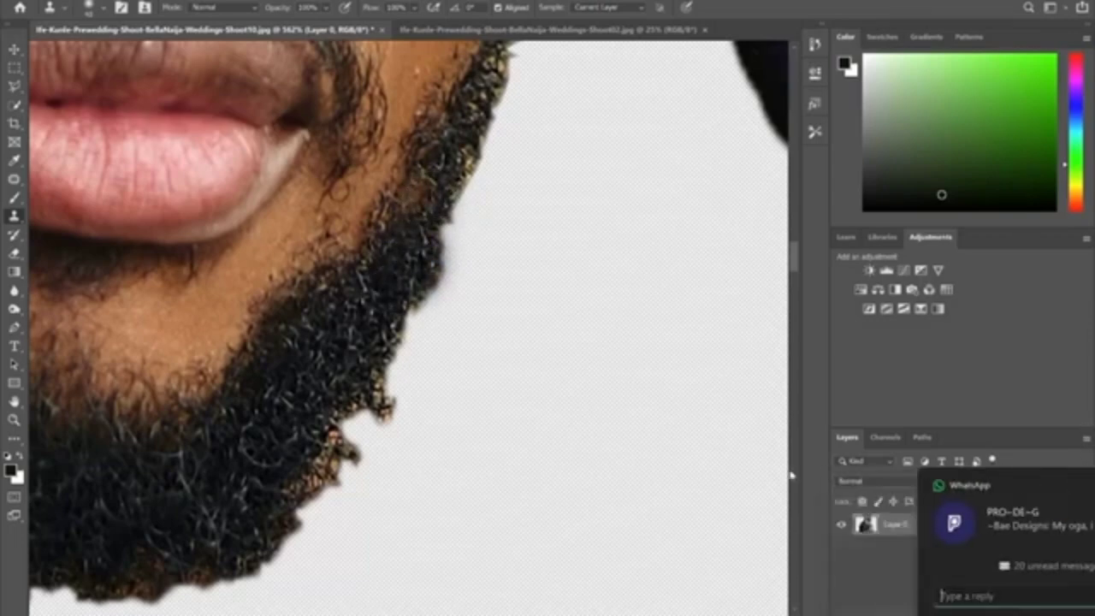
# Step: Clone dark beard hair over the light fringe along the jaw and the underside of the man's beard
pyautogui.keyDown('alt'); pyautogui.click(338, 353); pyautogui.keyUp('alt')
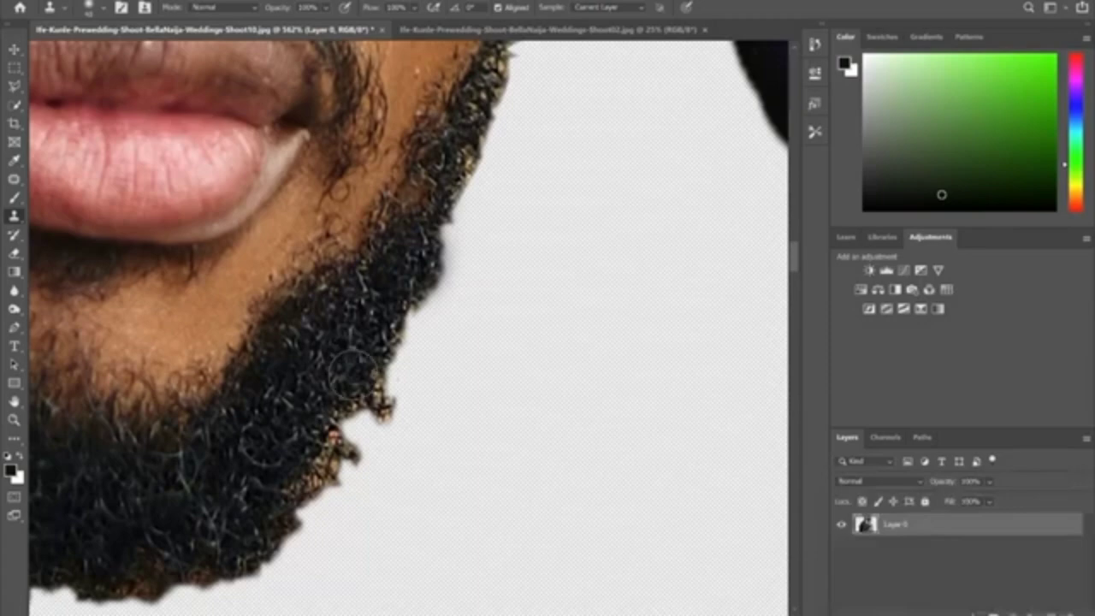
pyautogui.moveTo(353, 374)
pyautogui.mouseDown()
pyautogui.moveTo(369, 383)
pyautogui.moveTo(324, 409)
pyautogui.moveTo(310, 443)
pyautogui.moveTo(331, 461)
pyautogui.moveTo(300, 482)
pyautogui.moveTo(306, 460)
pyautogui.moveTo(301, 470)
pyautogui.mouseUp()
pyautogui.scroll(-4, 301, 469)
pyautogui.scroll(4, 301, 470)
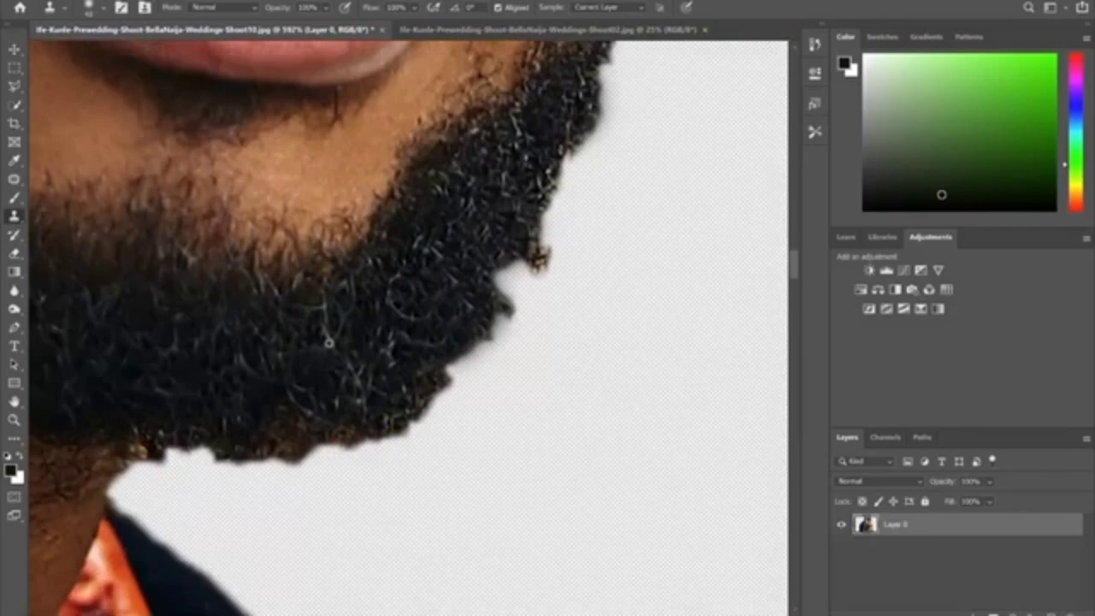
pyautogui.keyDown('alt'); pyautogui.click(326, 363); pyautogui.keyUp('alt')
pyautogui.moveTo(311, 386)
pyautogui.mouseDown()
pyautogui.moveTo(288, 425)
pyautogui.moveTo(264, 428)
pyautogui.moveTo(285, 434)
pyautogui.moveTo(234, 435)
pyautogui.moveTo(353, 420)
pyautogui.moveTo(421, 383)
pyautogui.moveTo(453, 316)
pyautogui.moveTo(423, 293)
pyautogui.moveTo(497, 227)
pyautogui.mouseUp()
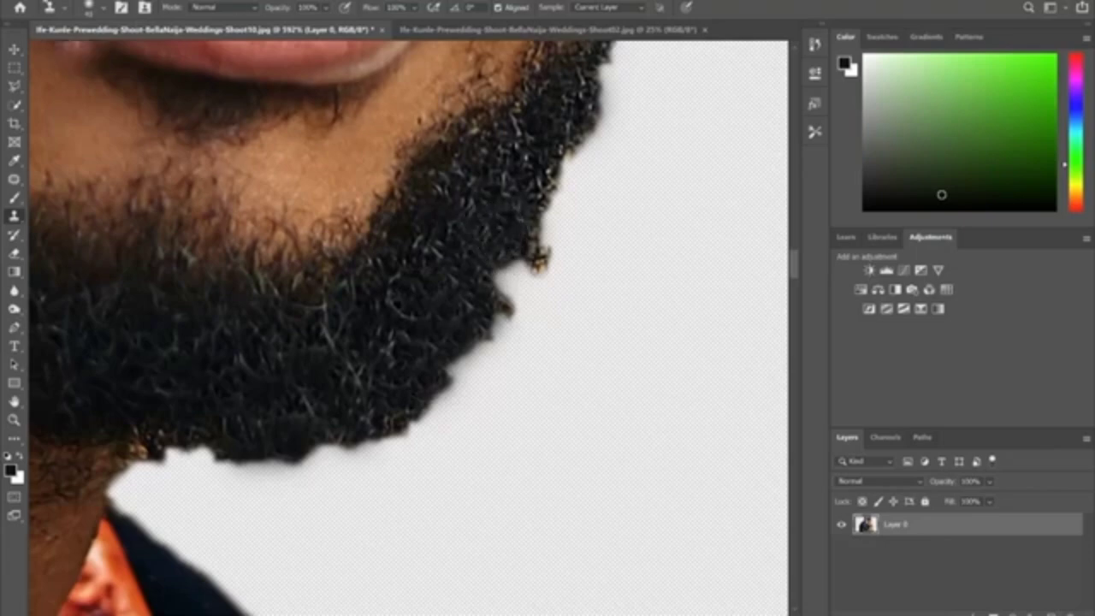
# Step: Reduce the Clone Stamp brush to 18 px and cover the light specks on the beard's protruding tuft and the edge above it
pyautogui.click(106, 9)
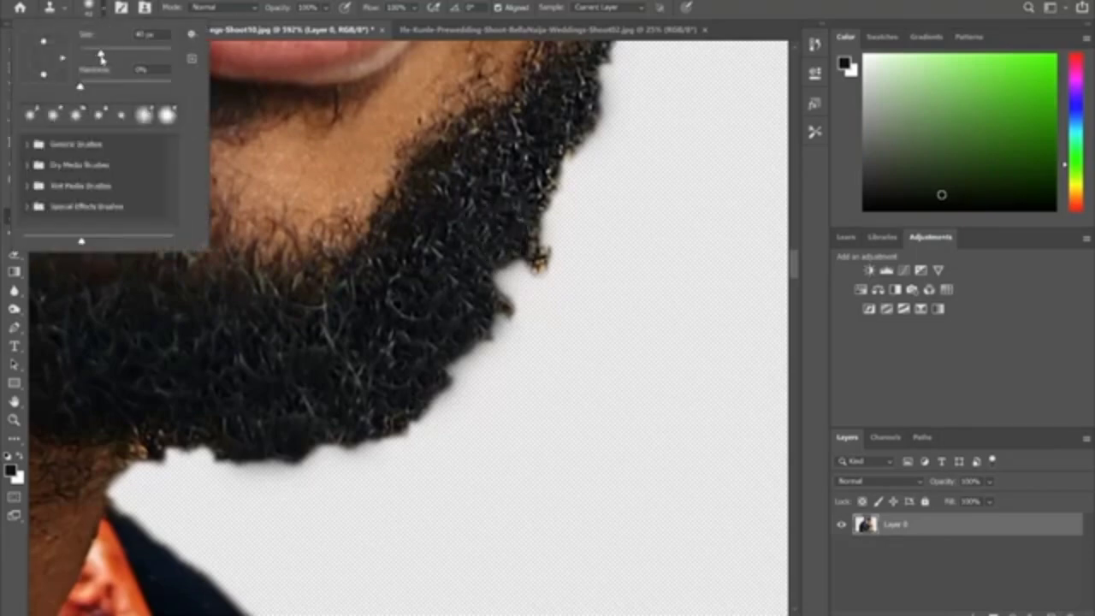
pyautogui.moveTo(101, 57); pyautogui.dragTo(91, 58)
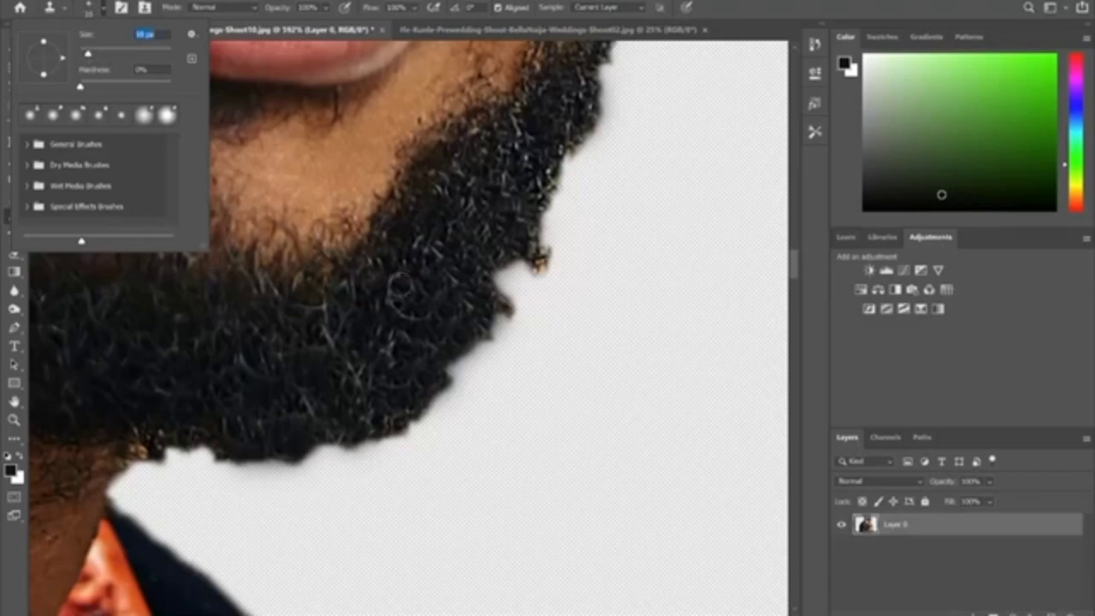
pyautogui.click(452, 294)
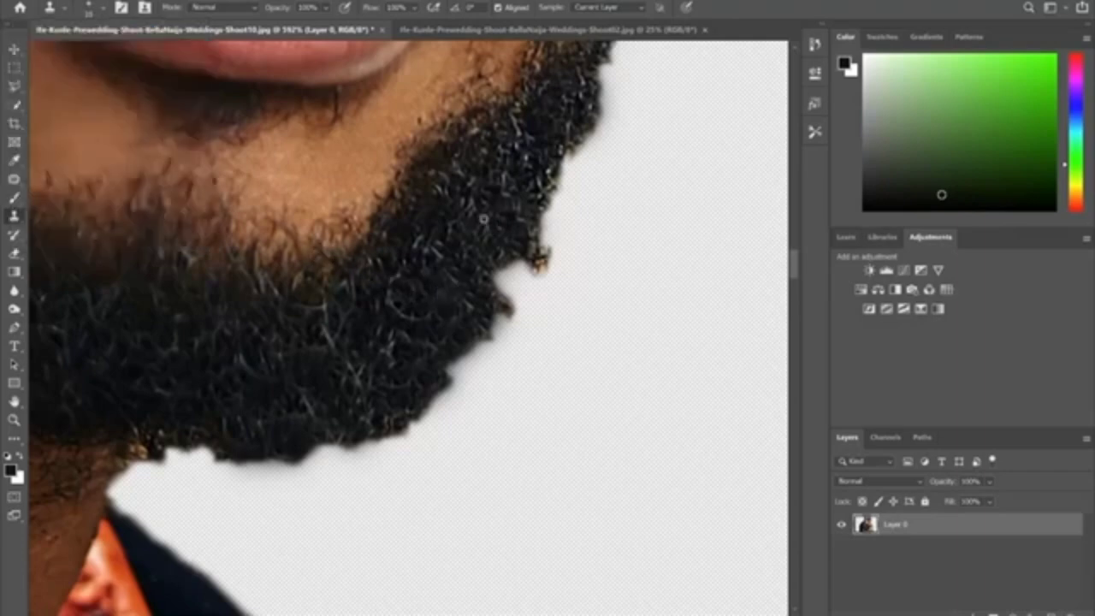
pyautogui.moveTo(521, 237)
pyautogui.mouseDown()
pyautogui.moveTo(541, 255)
pyautogui.moveTo(536, 270)
pyautogui.mouseUp()
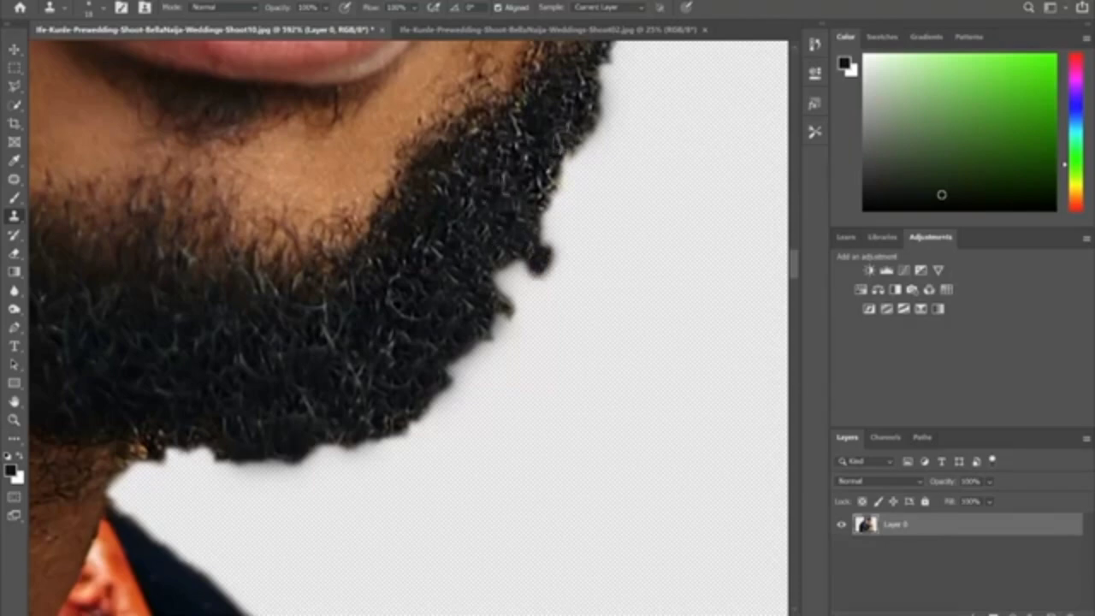
pyautogui.moveTo(569, 136); pyautogui.dragTo(588, 123)
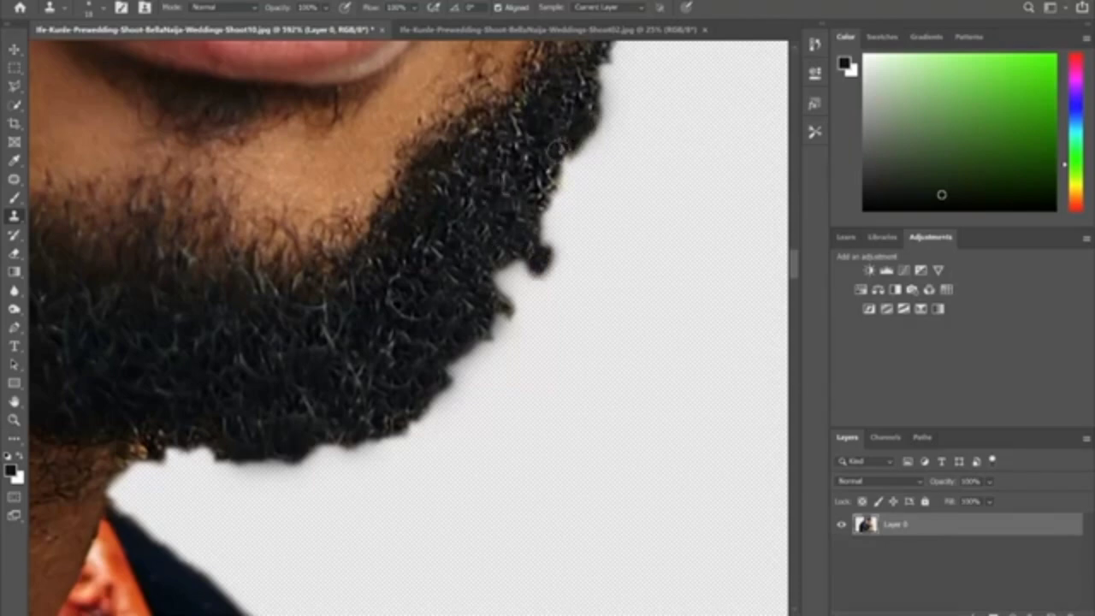
pyautogui.moveTo(554, 169); pyautogui.dragTo(549, 183)
pyautogui.scroll(-8, 534, 195)
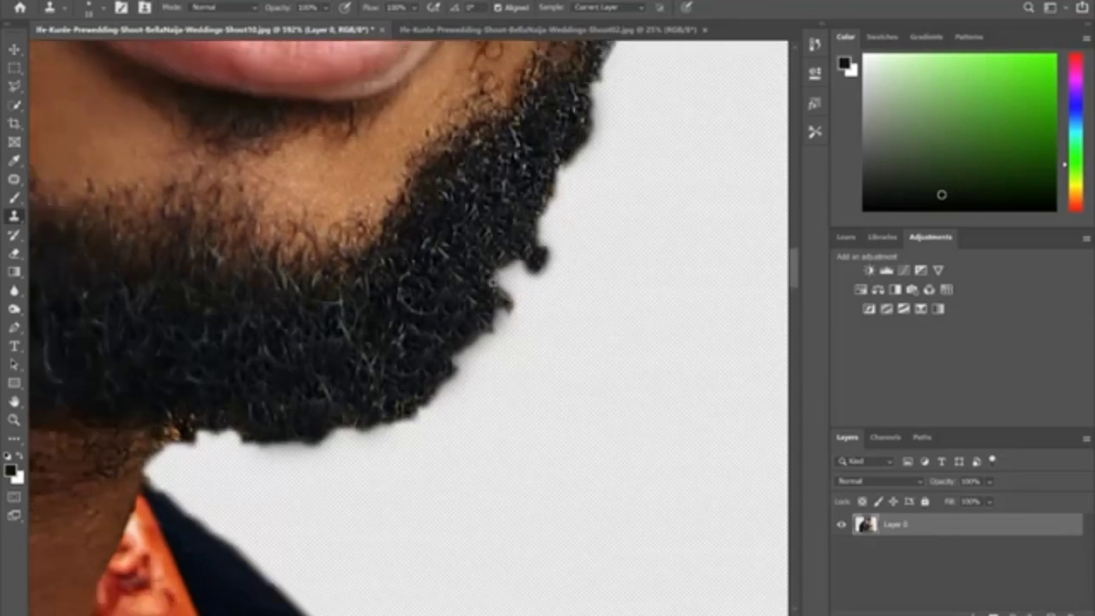
pyautogui.scroll(6, 548, 148)
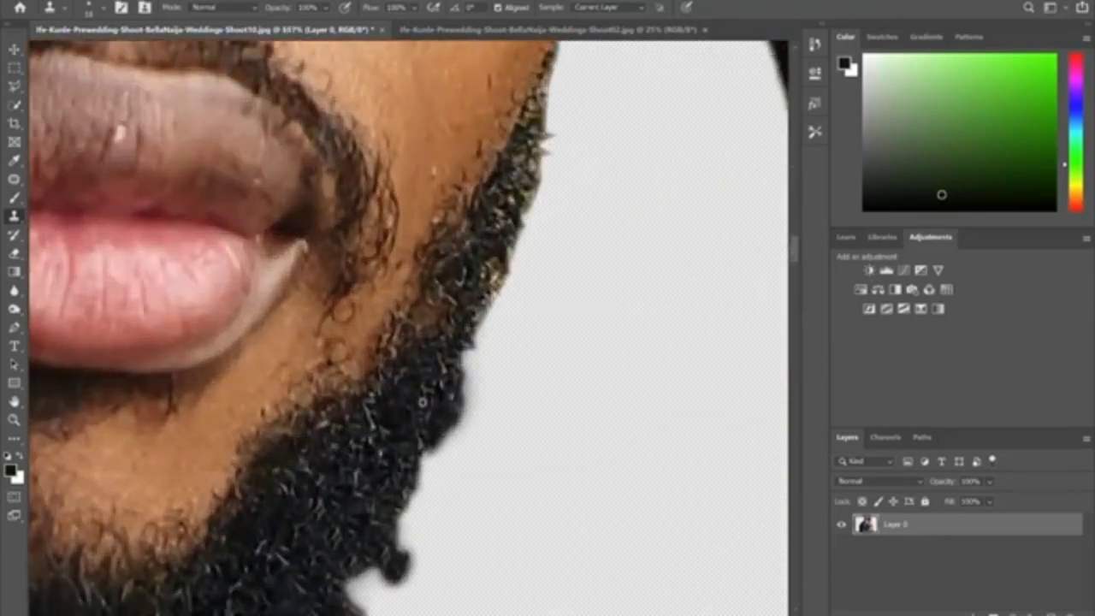
# Step: Clone dark beard hair over the light speckled edge of the man's beard from beside the mouth corner up towards the sideburn
pyautogui.keyDown('alt'); pyautogui.click(393, 438); pyautogui.keyUp('alt')
pyautogui.click(486, 265)
pyautogui.moveTo(493, 265)
pyautogui.mouseDown()
pyautogui.moveTo(486, 297)
pyautogui.moveTo(501, 210)
pyautogui.moveTo(532, 162)
pyautogui.mouseUp()
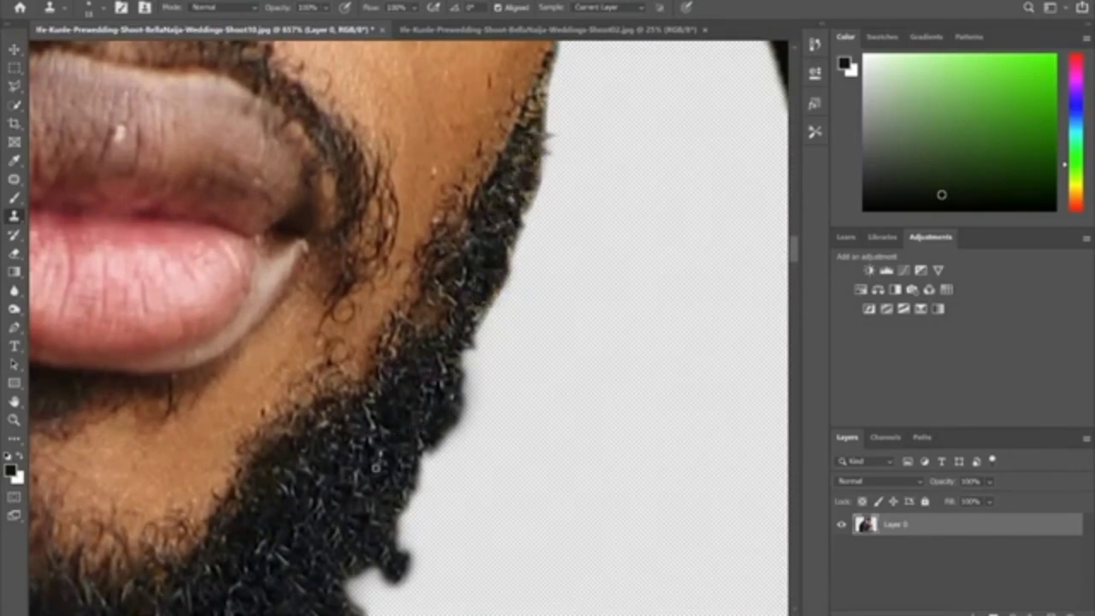
pyautogui.moveTo(532, 93)
pyautogui.mouseDown()
pyautogui.moveTo(540, 135)
pyautogui.moveTo(515, 192)
pyautogui.moveTo(507, 250)
pyautogui.mouseUp()
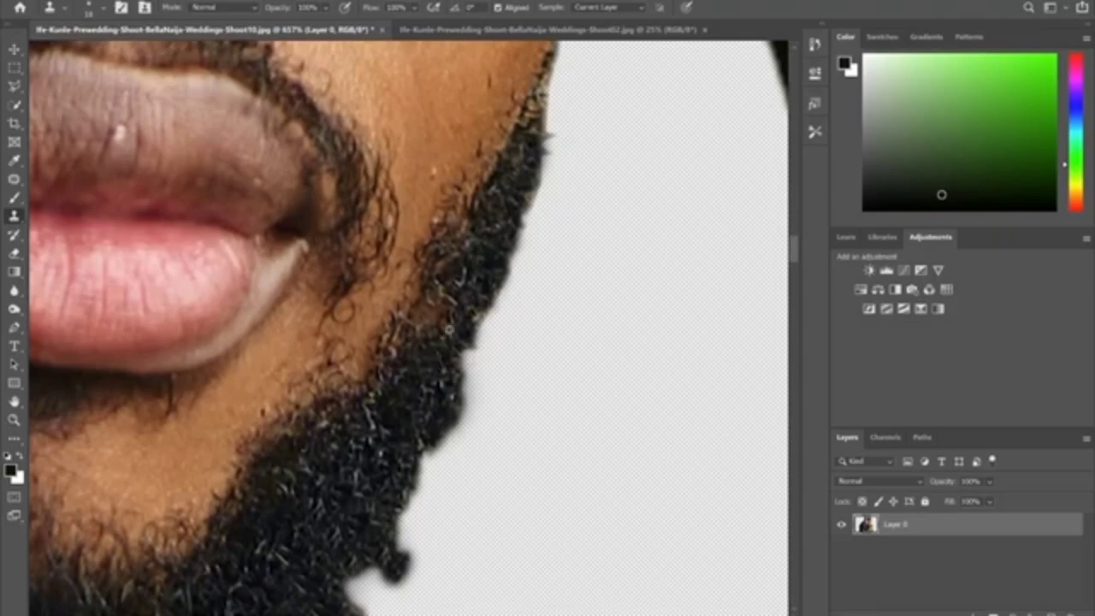
# Step: Examine the whole cutout of the couple for leftover pieces of background
pyautogui.scroll(-5, 449, 329)
pyautogui.scroll(-8, 432, 265)
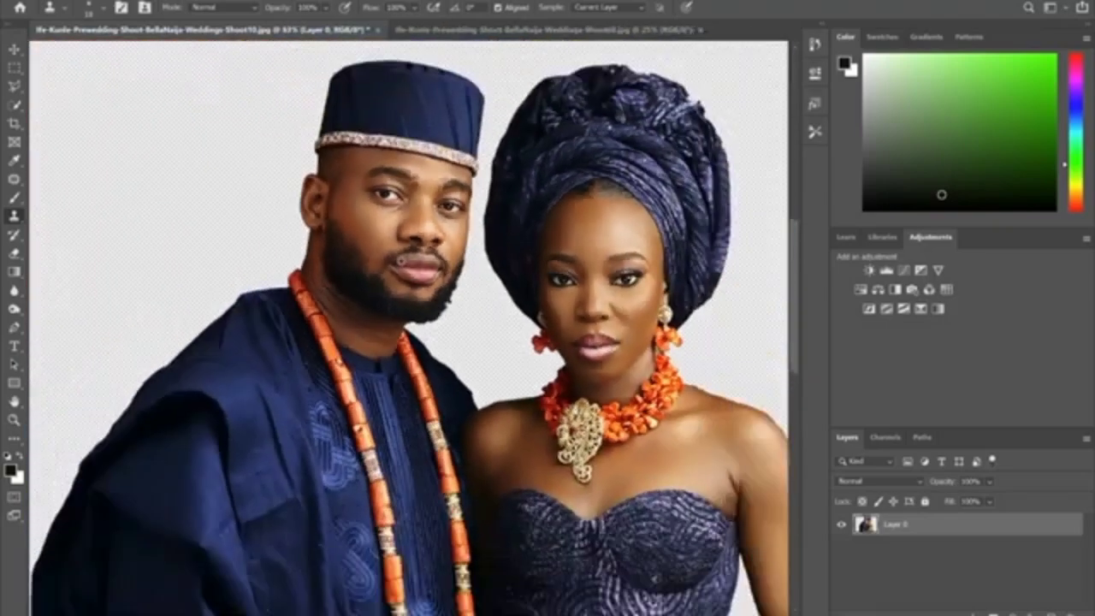
pyautogui.scroll(-3, 301, 181)
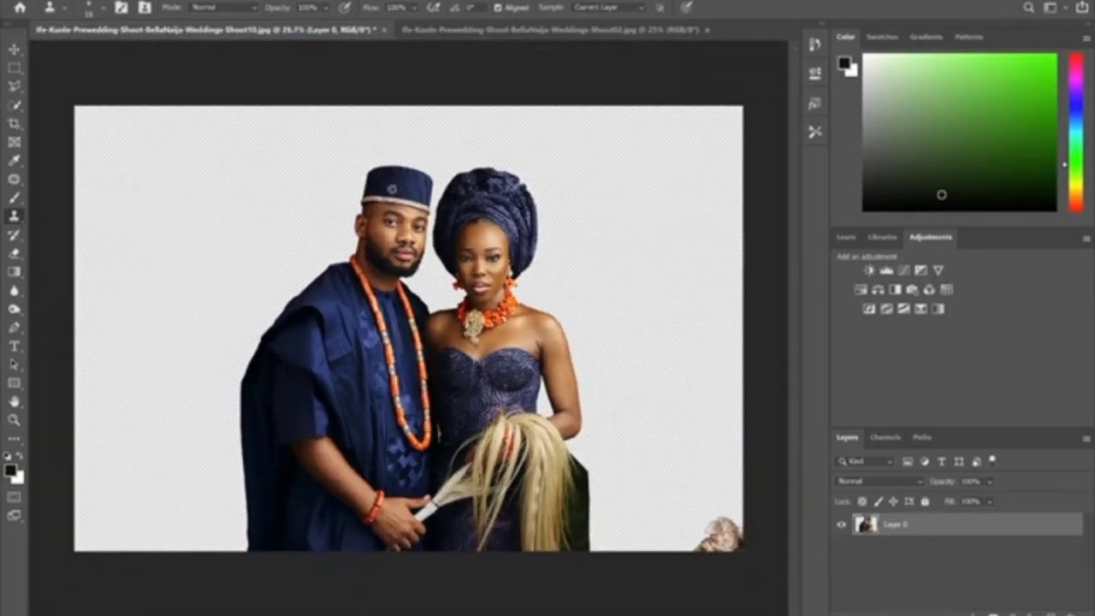
pyautogui.scroll(1, 428, 263)
pyautogui.scroll(-1, 411, 327)
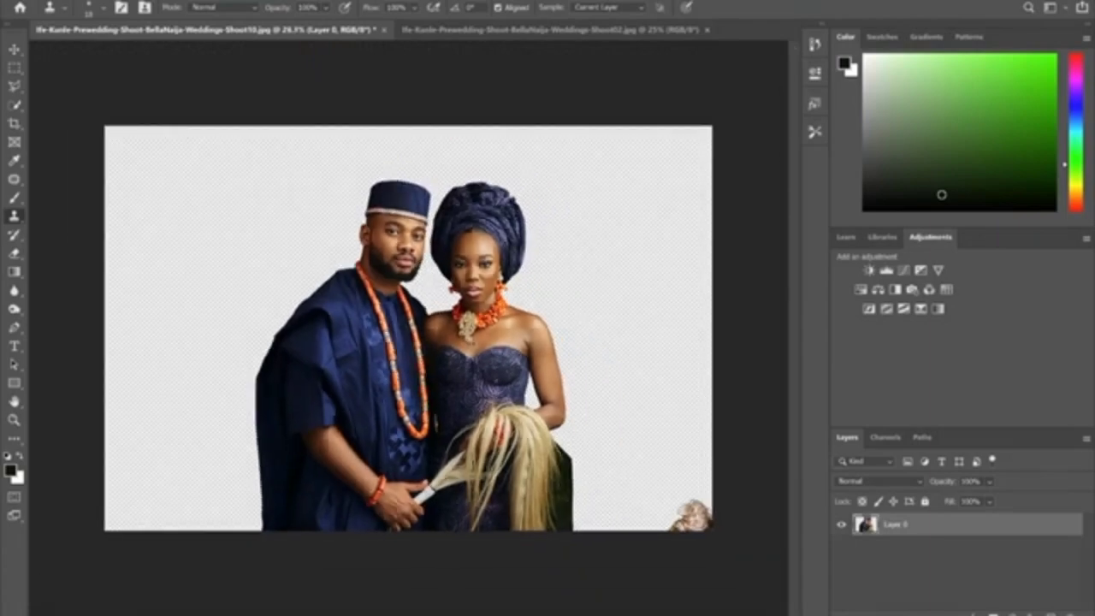
pyautogui.scroll(2, 411, 328)
pyautogui.scroll(-3, 410, 328)
# Step: Delete the leftover flower in the lower corner of the photo using a Polygonal Lasso selection around it
pyautogui.scroll(3, 423, 375)
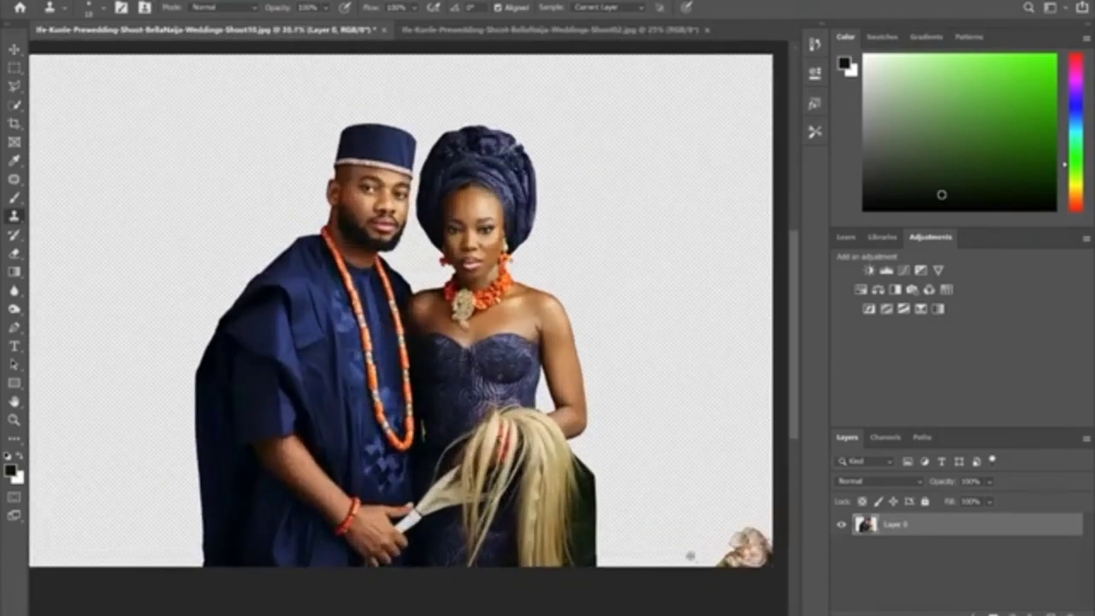
pyautogui.scroll(2, 438, 393)
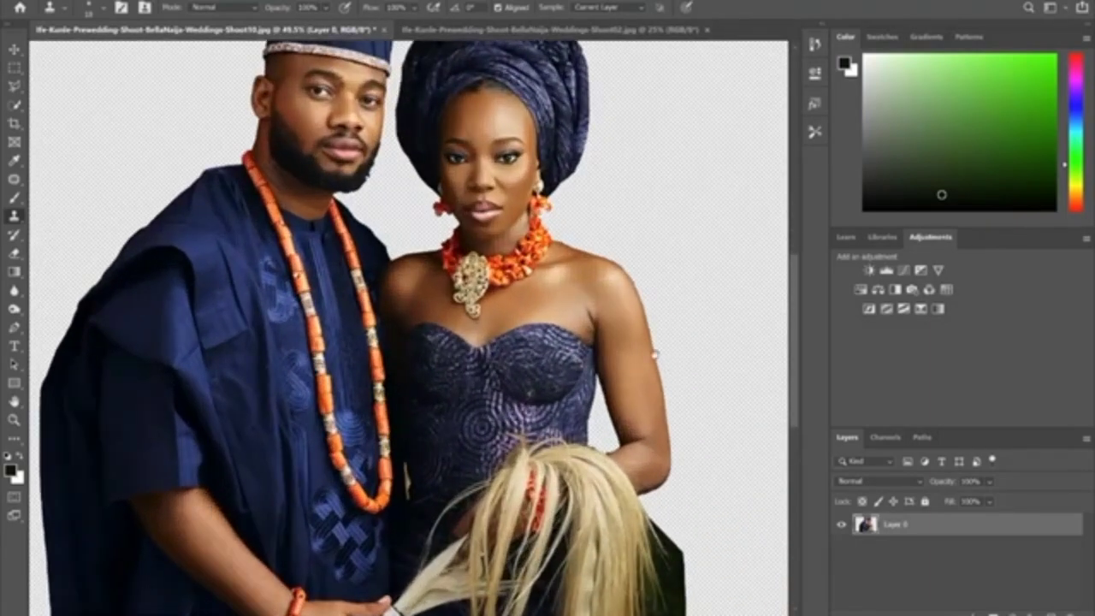
pyautogui.moveTo(655, 353); pyautogui.dragTo(431, 24)
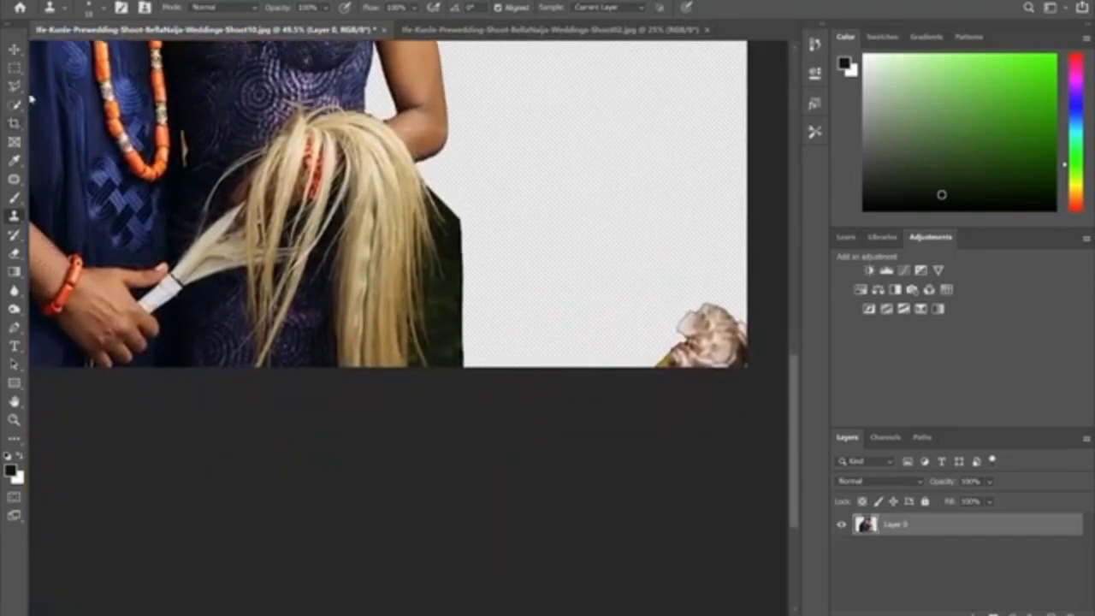
pyautogui.moveTo(196, 158); pyautogui.dragTo(170, 331)
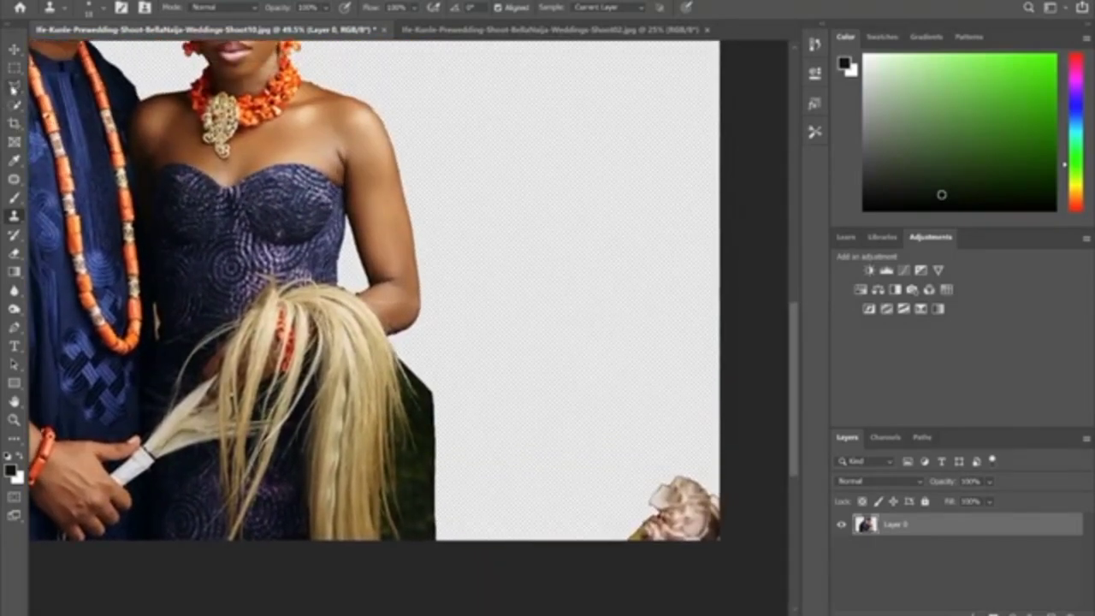
pyautogui.press('l')
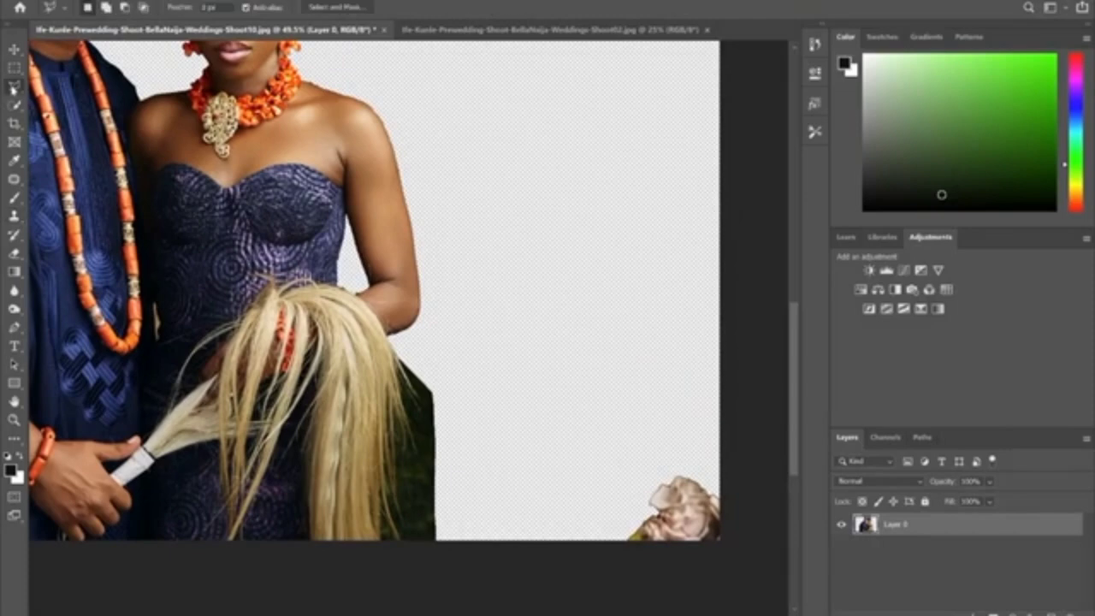
pyautogui.click(736, 301)
pyautogui.click(496, 585)
pyautogui.click(652, 594)
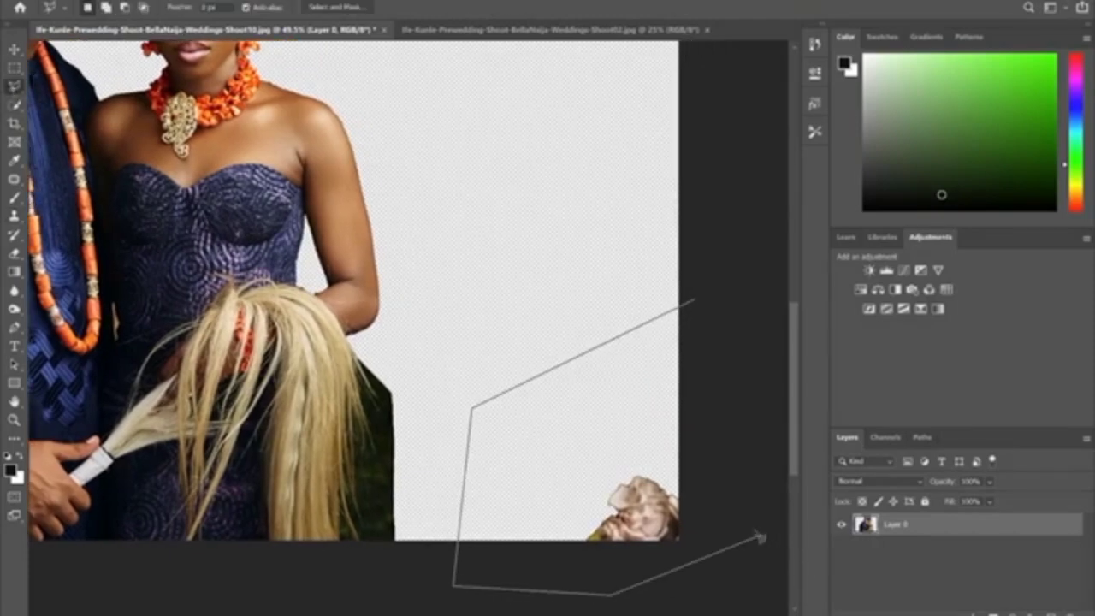
pyautogui.click(755, 532)
pyautogui.doubleClick(711, 315)
pyautogui.press('Delete')
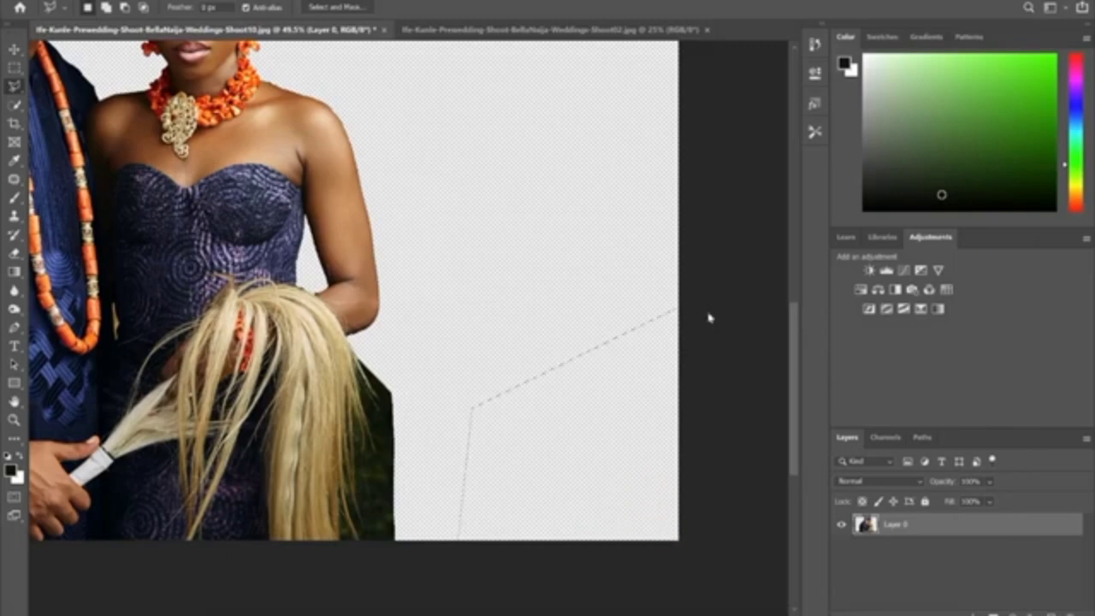
# Step: Use Color Range with sampled colors to select the dark green background beside the woman's whisk
pyautogui.scroll(-5, 719, 303)
pyautogui.scroll(8, 539, 421)
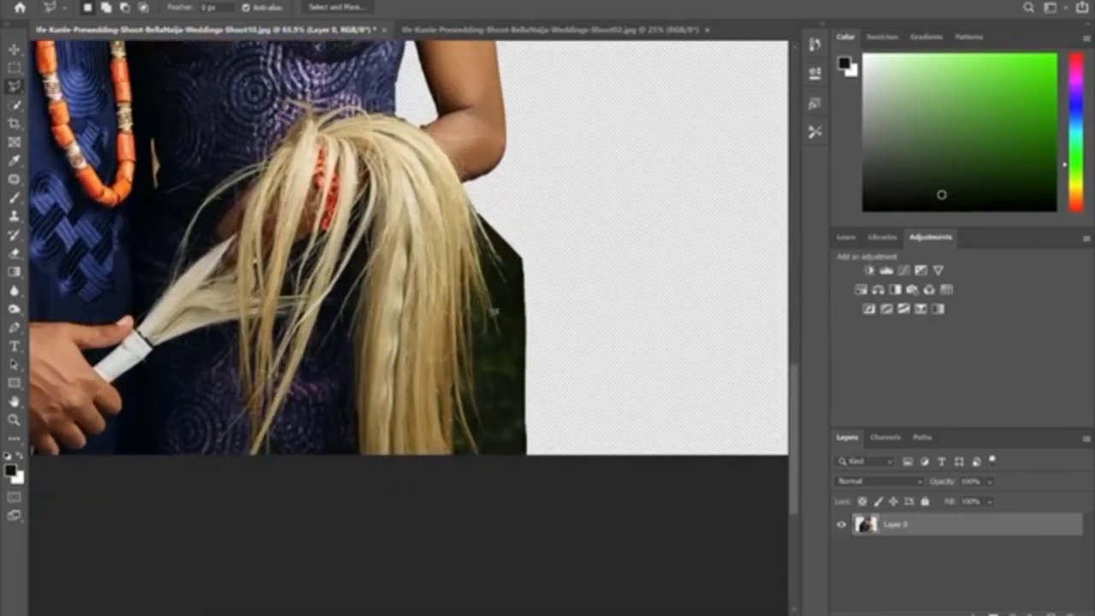
pyautogui.scroll(3, 497, 364)
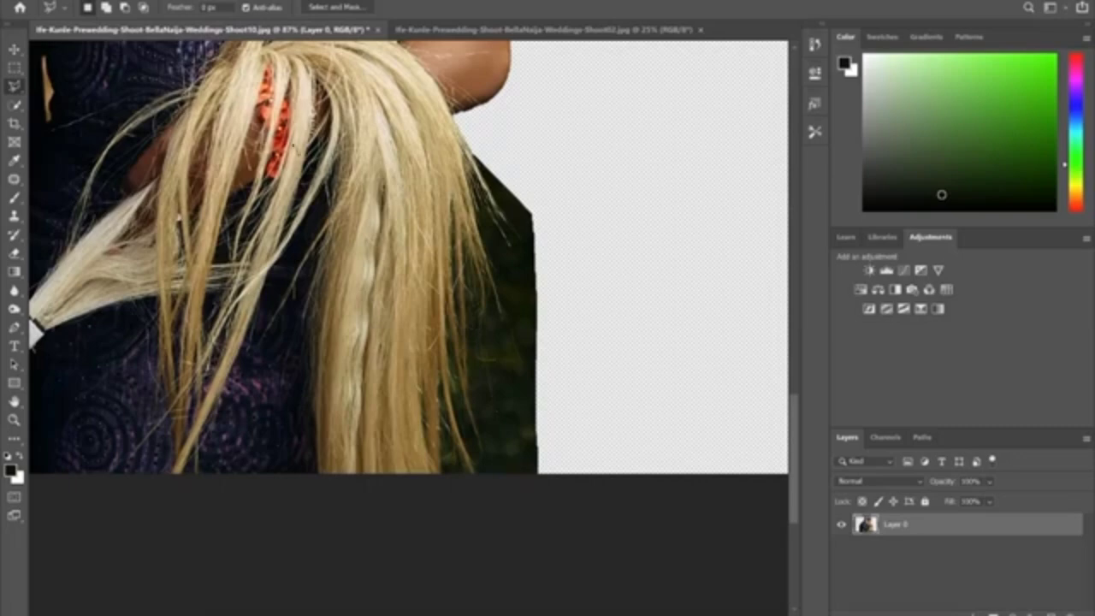
pyautogui.click(165, 0)
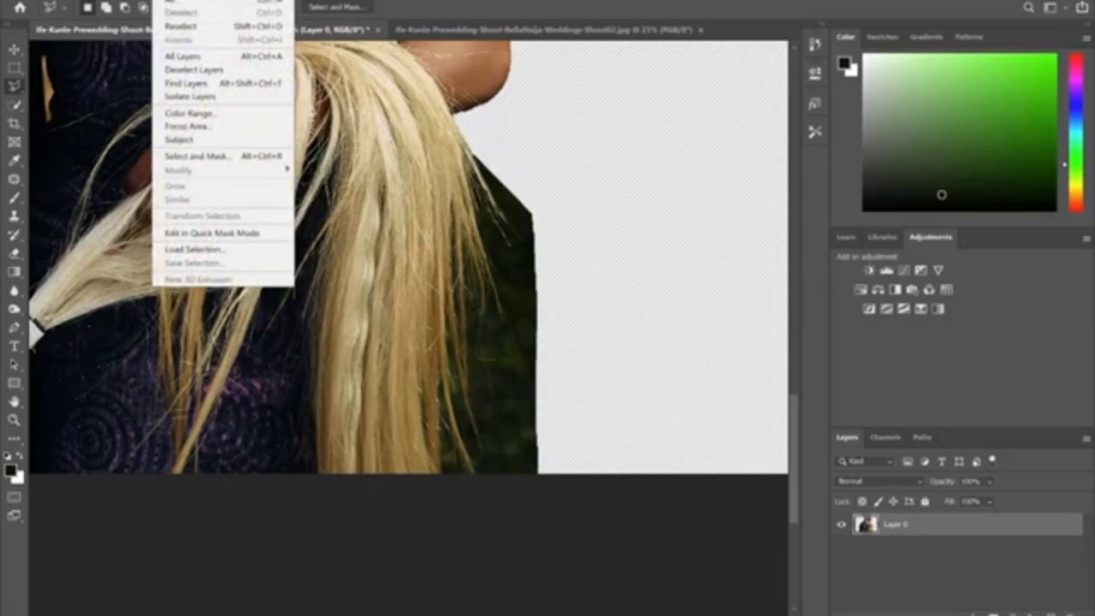
pyautogui.click(190, 113)
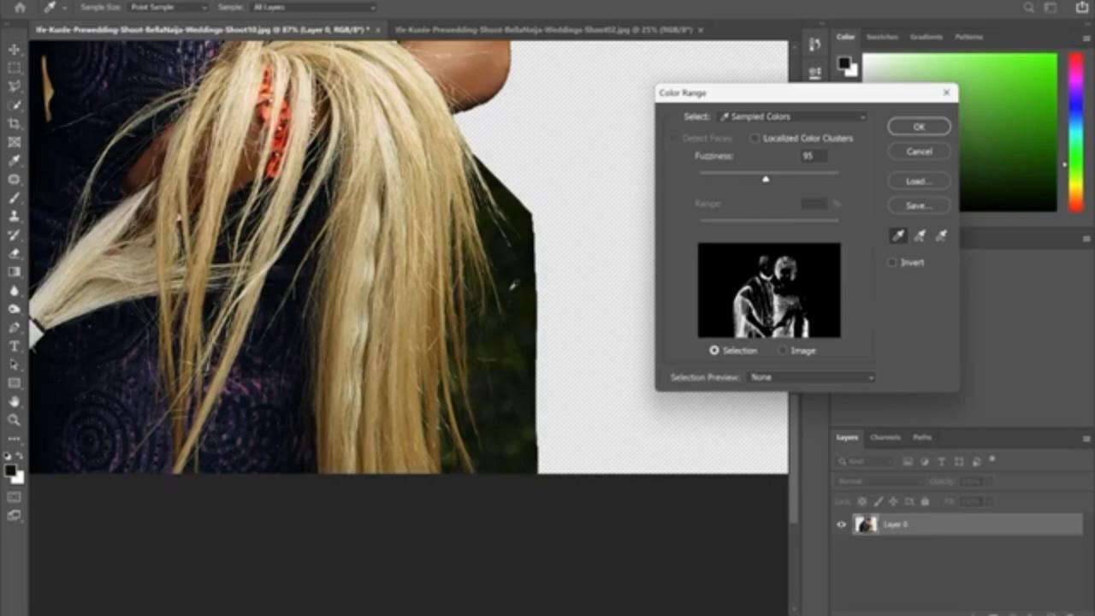
pyautogui.click(505, 286)
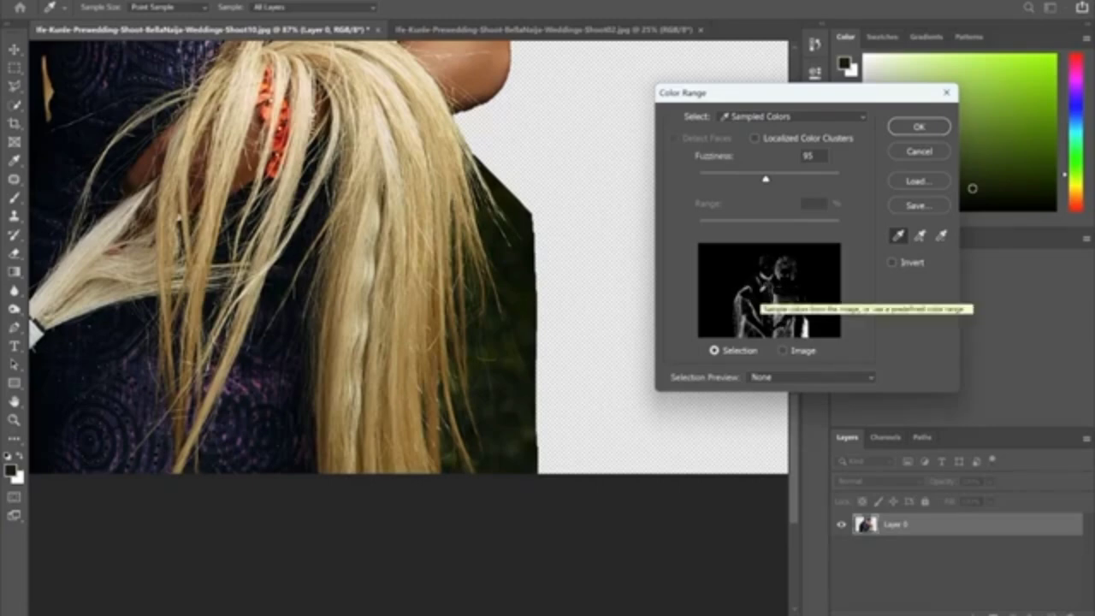
pyautogui.click(941, 126)
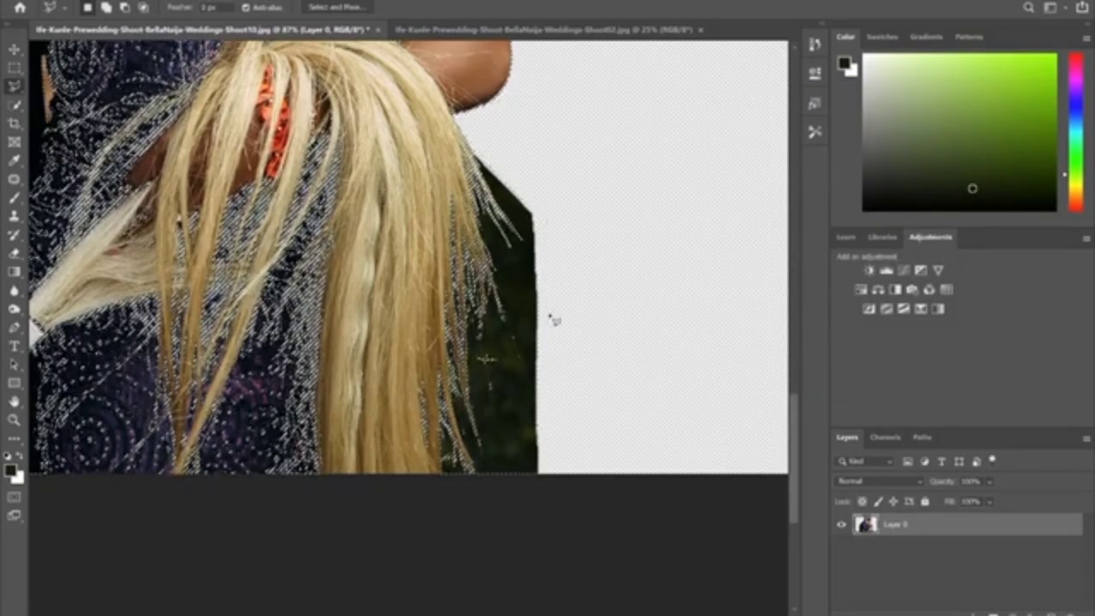
# Step: Subtract the couple's faces, headwear and clothing from the selection with an enlarged Quick Selection brush, keeping only the green patch beside the whisk
pyautogui.scroll(-10, 585, 376)
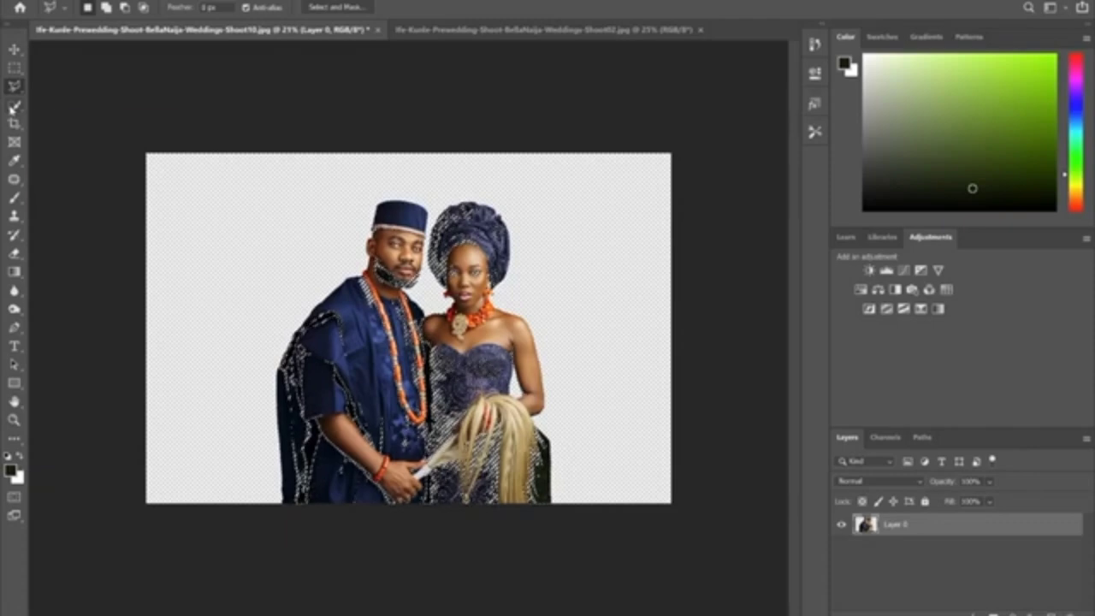
pyautogui.click(13, 107)
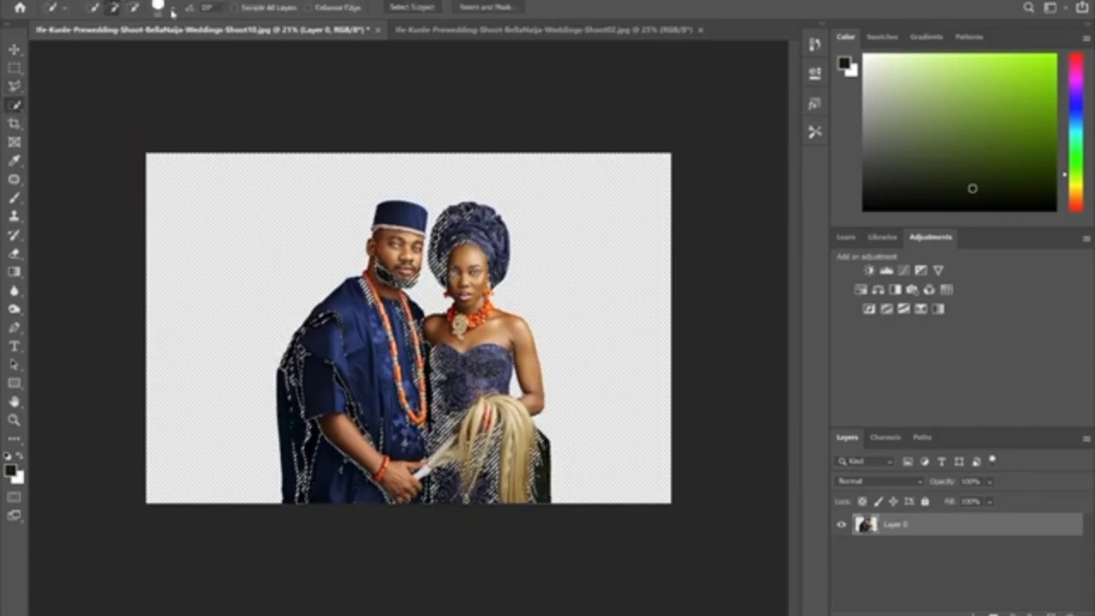
pyautogui.click(172, 10)
pyautogui.moveTo(137, 53)
pyautogui.mouseDown()
pyautogui.moveTo(193, 52)
pyautogui.moveTo(182, 53)
pyautogui.mouseUp()
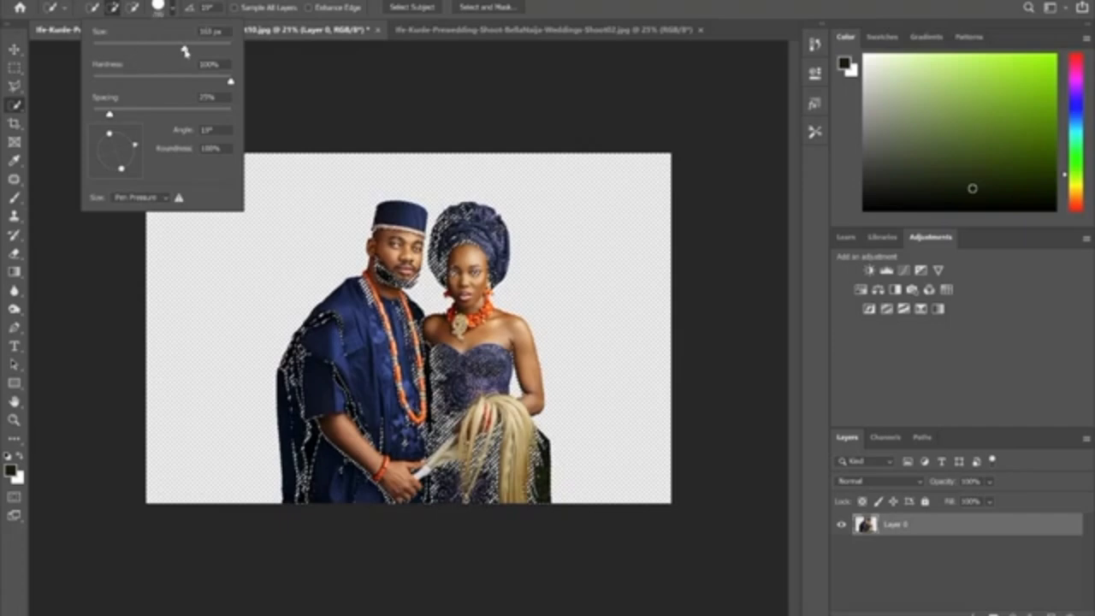
pyautogui.click(393, 97)
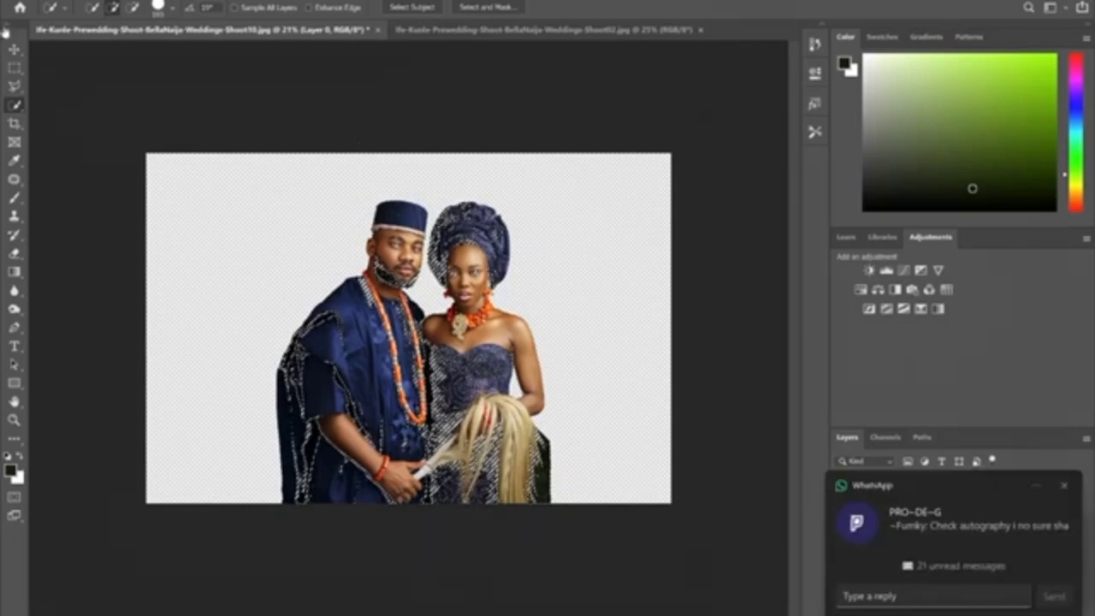
pyautogui.click(1064, 486)
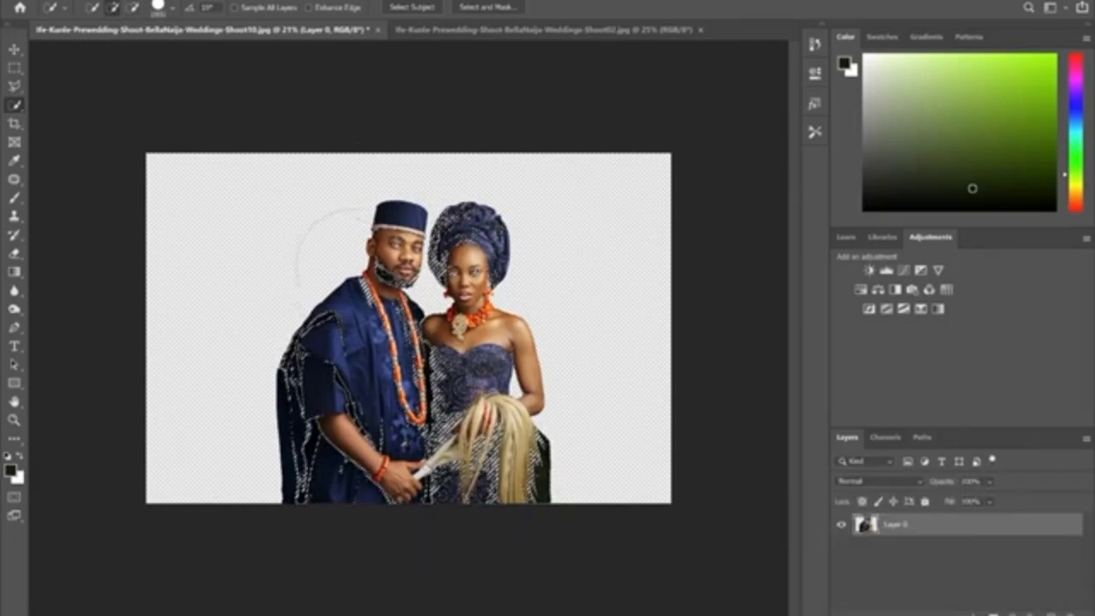
pyautogui.keyDown('alt'); pyautogui.click(374, 248); pyautogui.keyUp('alt')
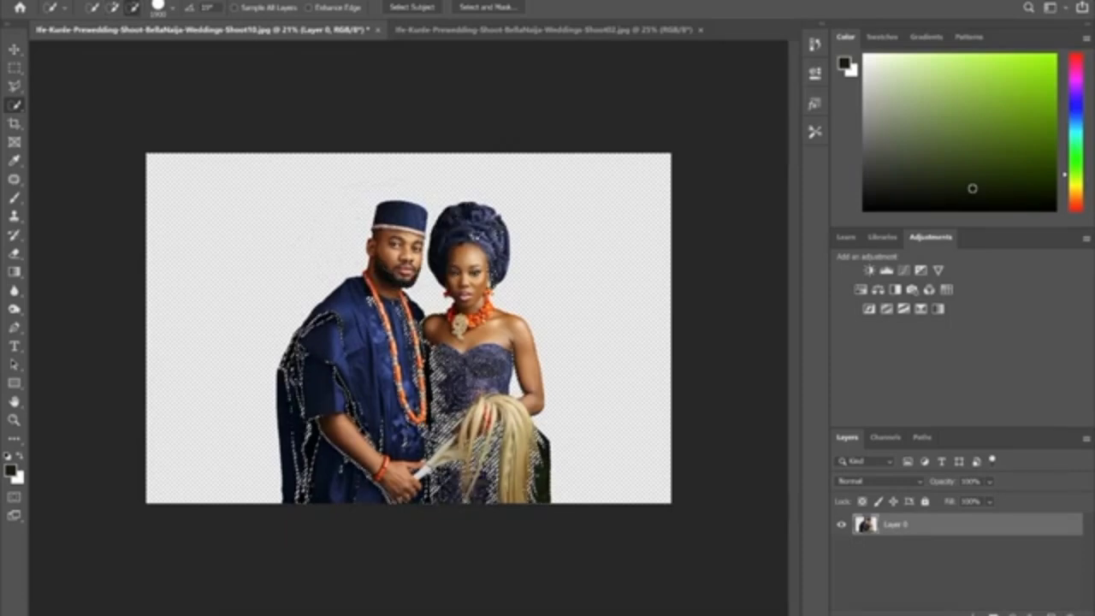
pyautogui.keyDown('alt'); pyautogui.click(477, 234); pyautogui.keyUp('alt')
pyautogui.keyDown('alt'); pyautogui.click(482, 242); pyautogui.keyUp('alt')
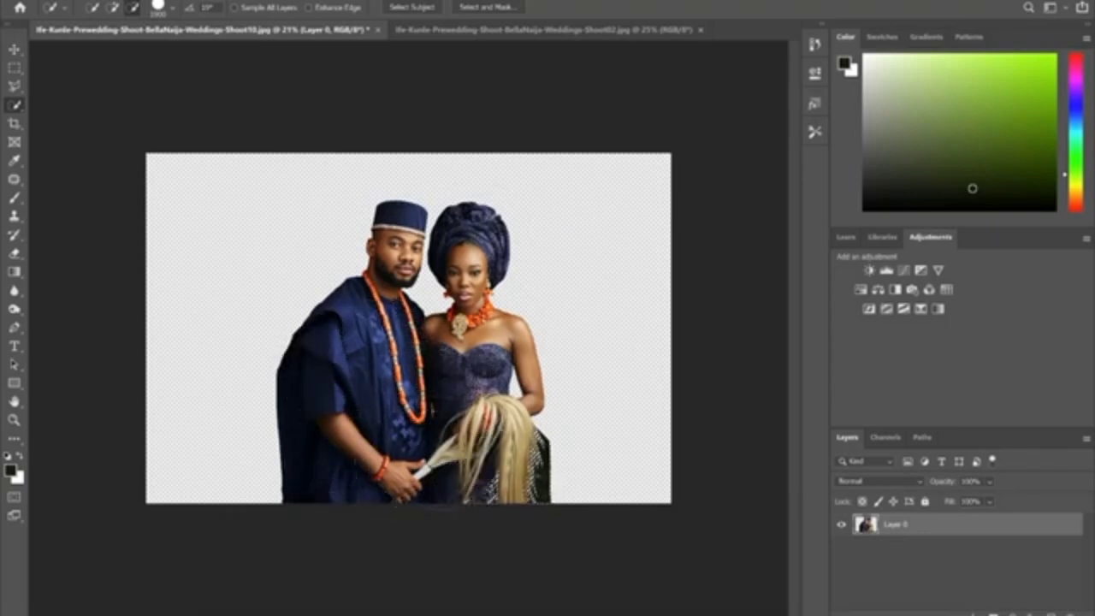
# Step: Feather the selection beside the whisk by 2 pixels, delete the dark green background inside it, and deselect
pyautogui.scroll(5, 464, 513)
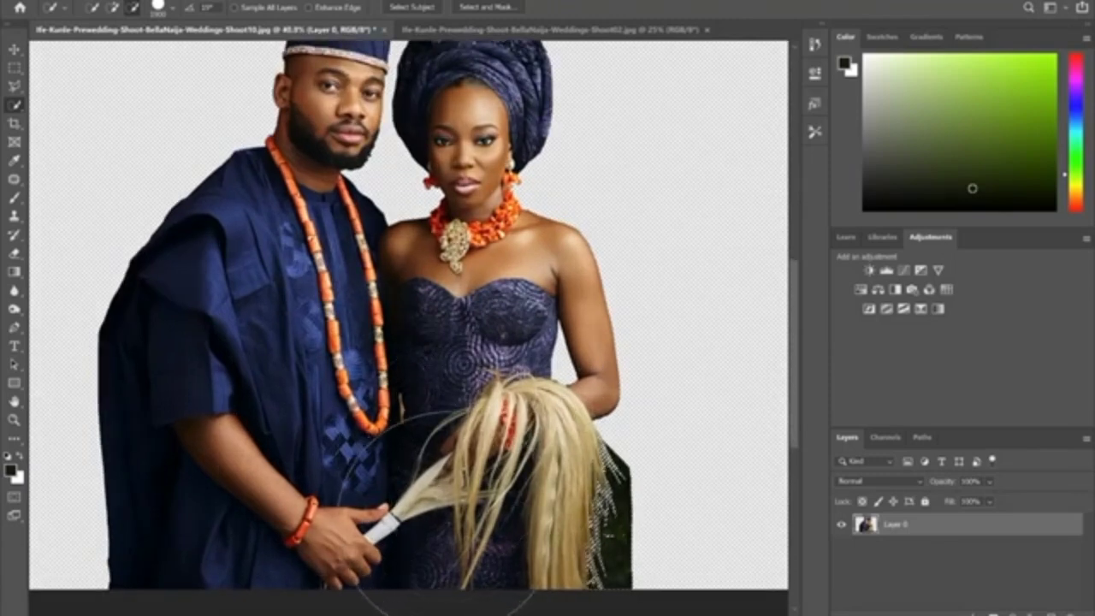
pyautogui.scroll(-4, 236, 291)
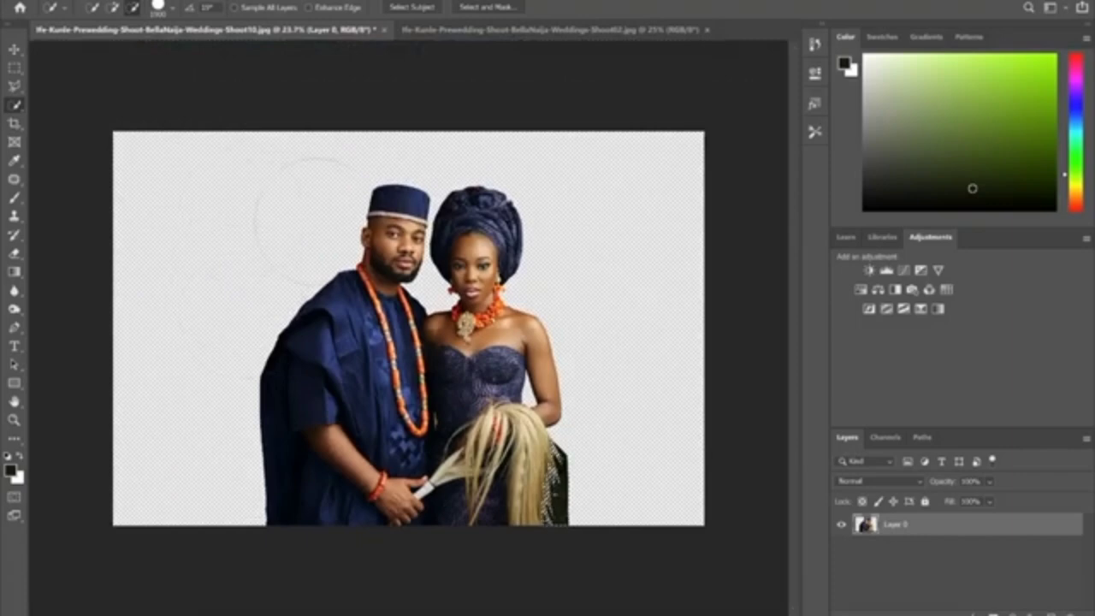
pyautogui.scroll(-2, 308, 218)
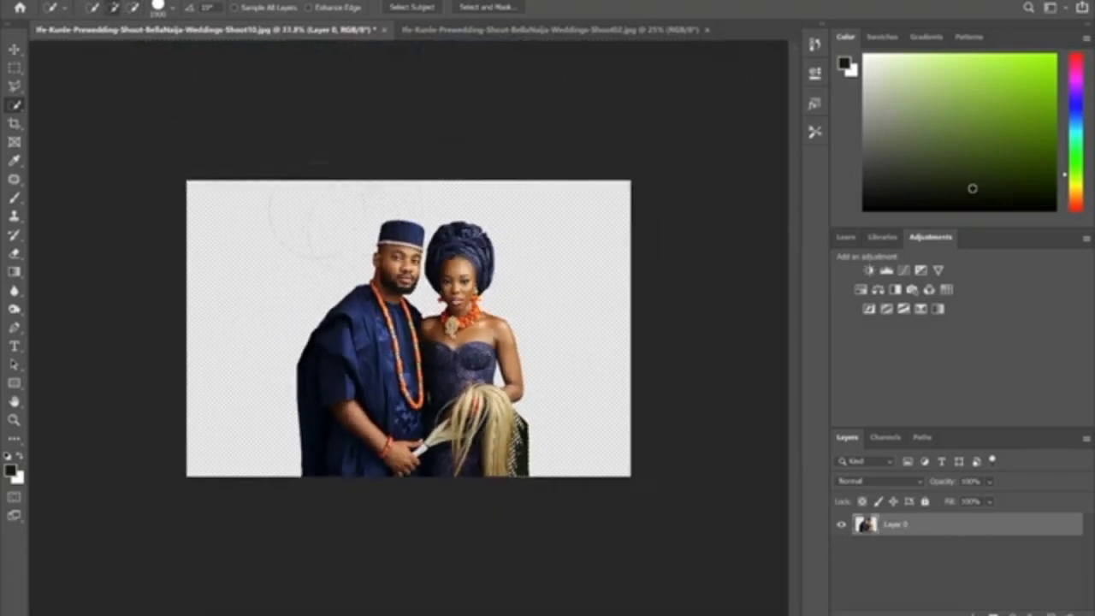
pyautogui.scroll(-1, 325, 221)
pyautogui.scroll(4, 587, 488)
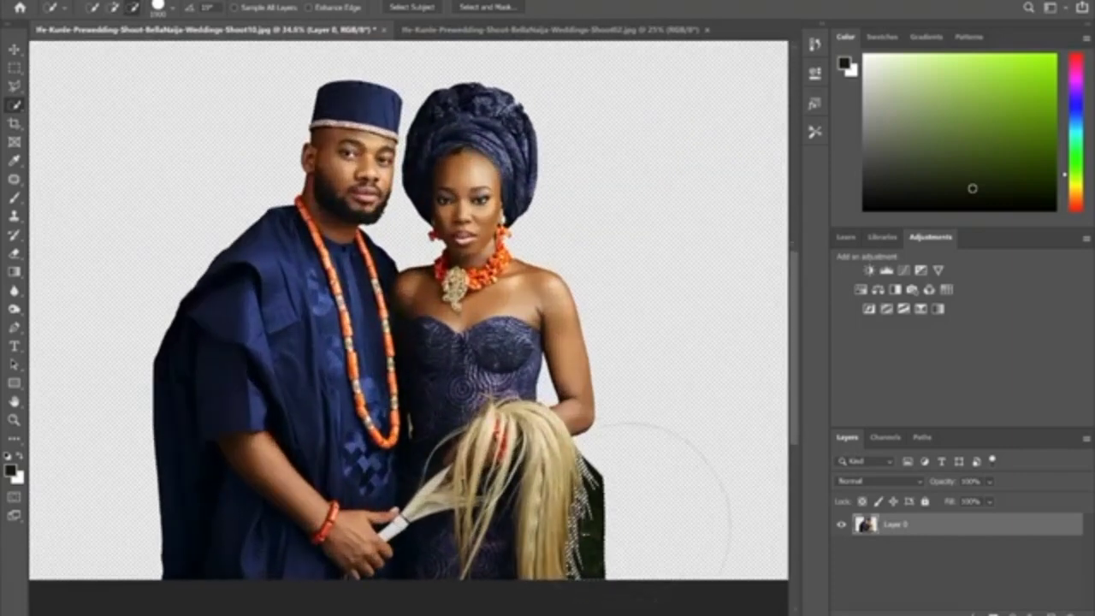
pyautogui.scroll(5, 654, 491)
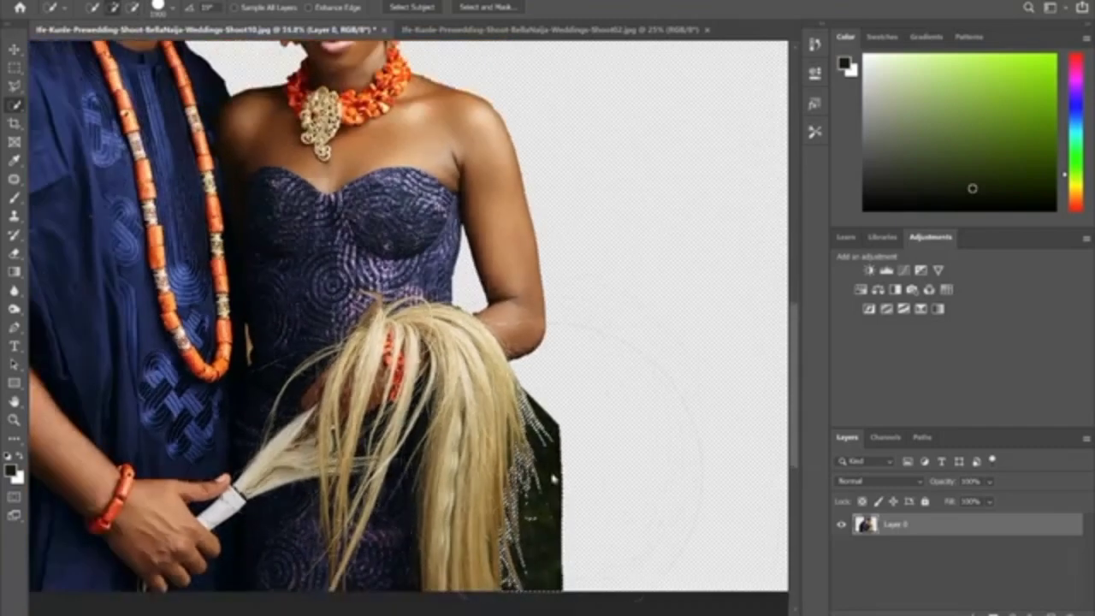
pyautogui.rightClick(552, 477)
pyautogui.click(582, 246)
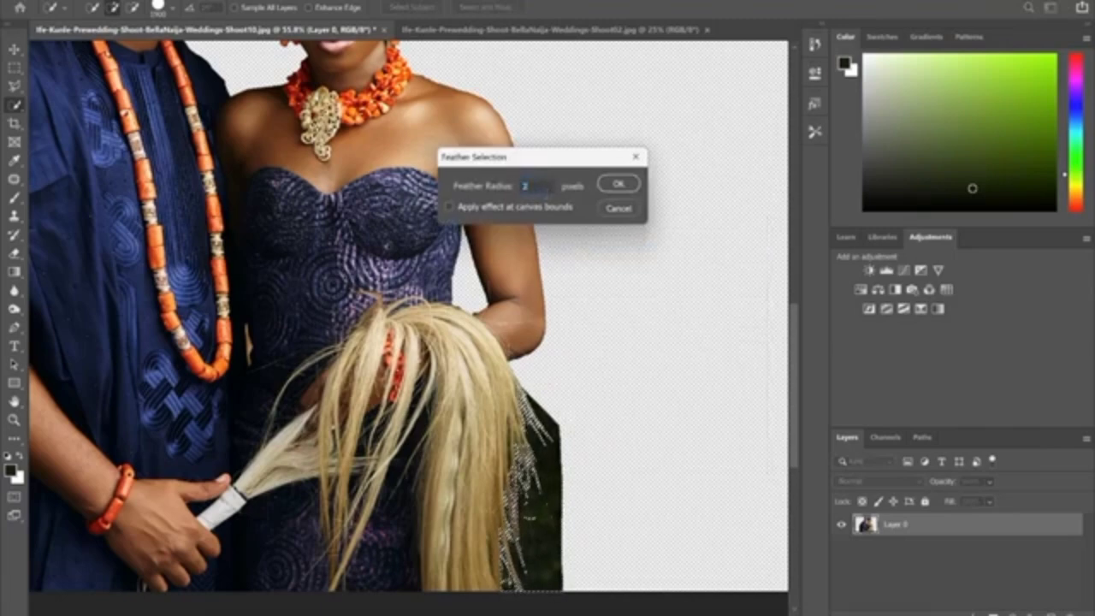
pyautogui.click(617, 184)
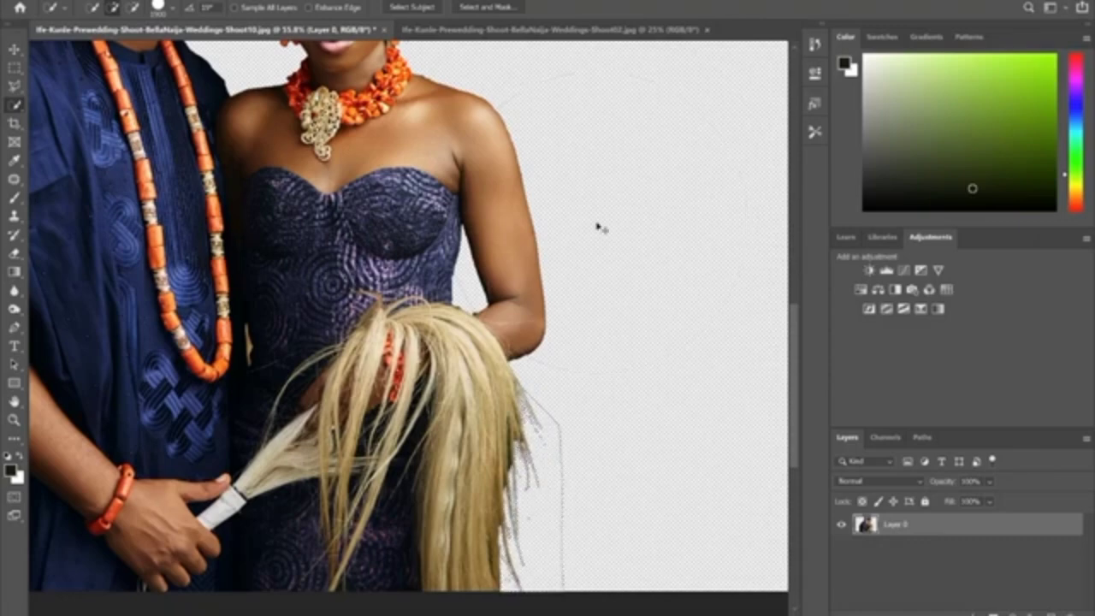
pyautogui.press('Delete')
pyautogui.hotkey('ctrl', 'd')
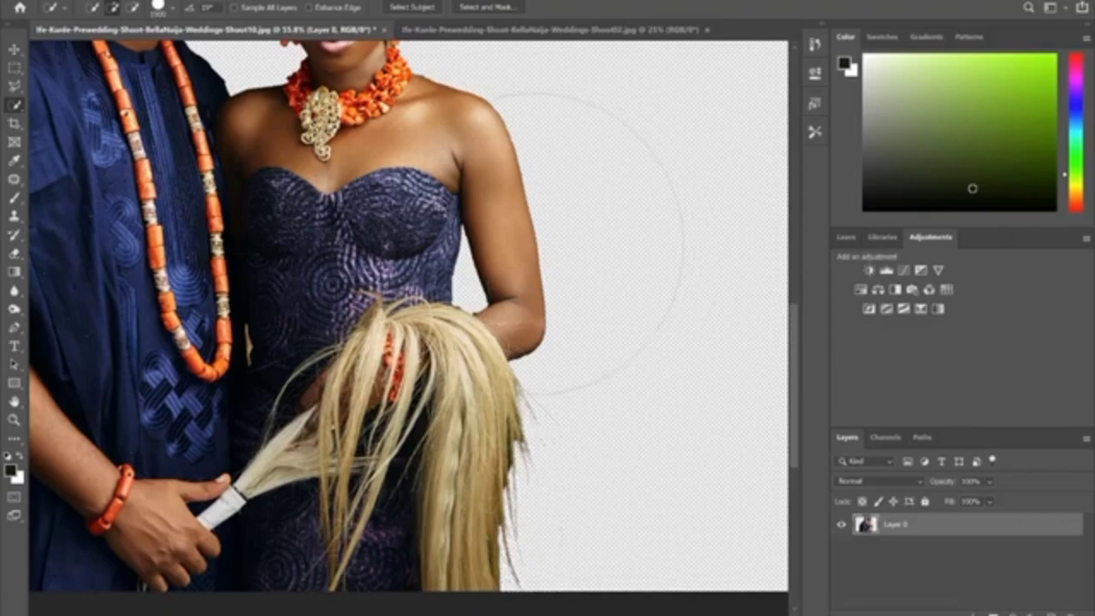
# Step: Inspect the Shoot10 cutout at several zoom levels for leftover background around the couple and the whisk
pyautogui.scroll(-5, 397, 205)
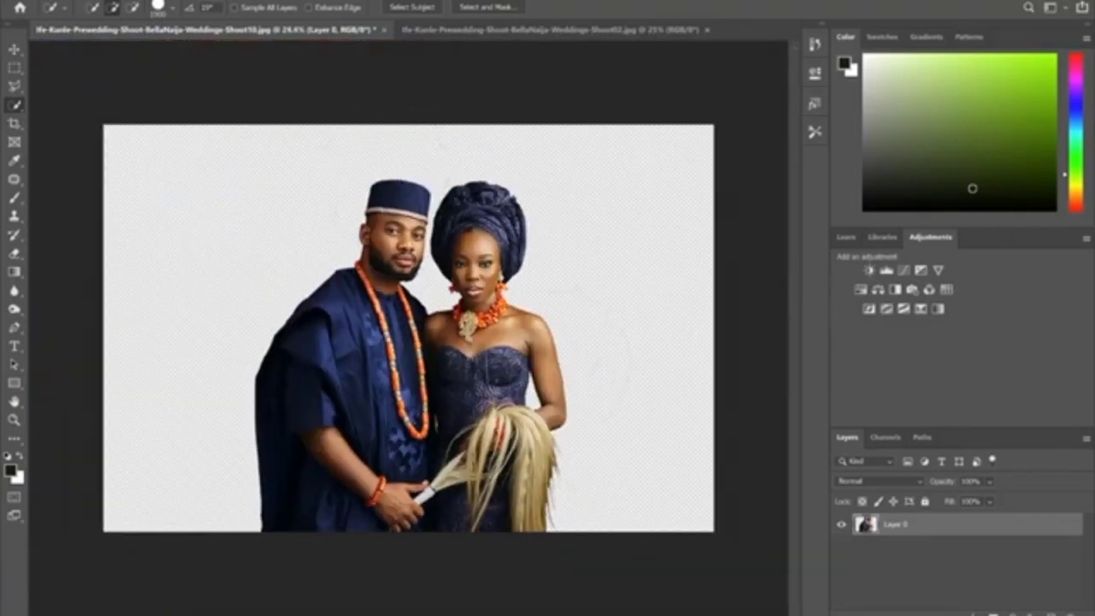
pyautogui.scroll(2, 590, 351)
pyautogui.click(15, 85)
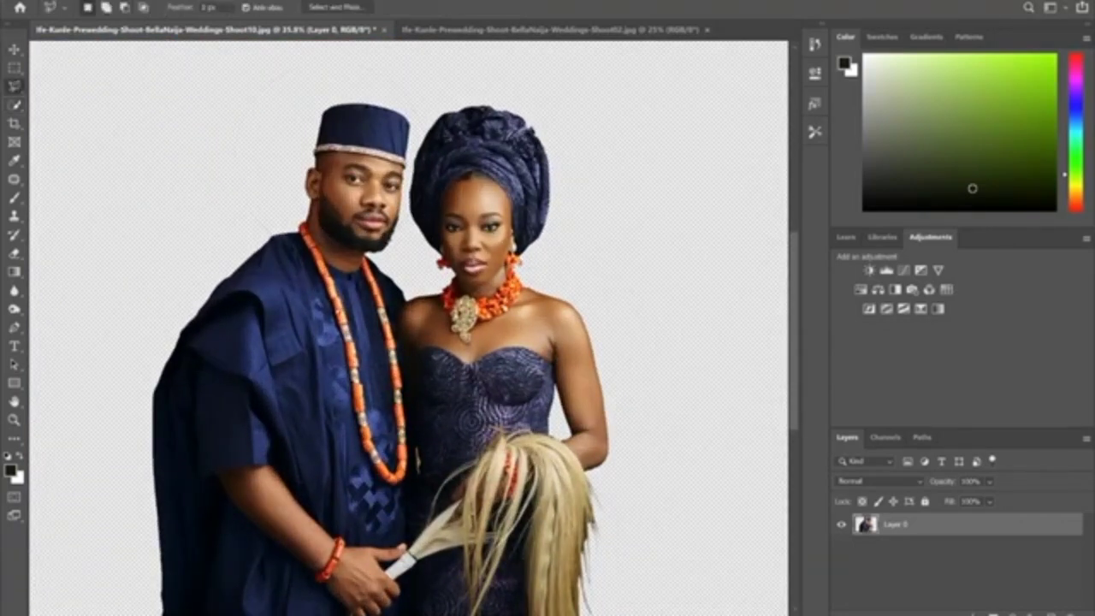
pyautogui.moveTo(661, 457)
pyautogui.mouseDown()
pyautogui.moveTo(597, 487)
pyautogui.moveTo(611, 560)
pyautogui.moveTo(592, 609)
pyautogui.moveTo(674, 595)
pyautogui.moveTo(694, 464)
pyautogui.mouseUp()
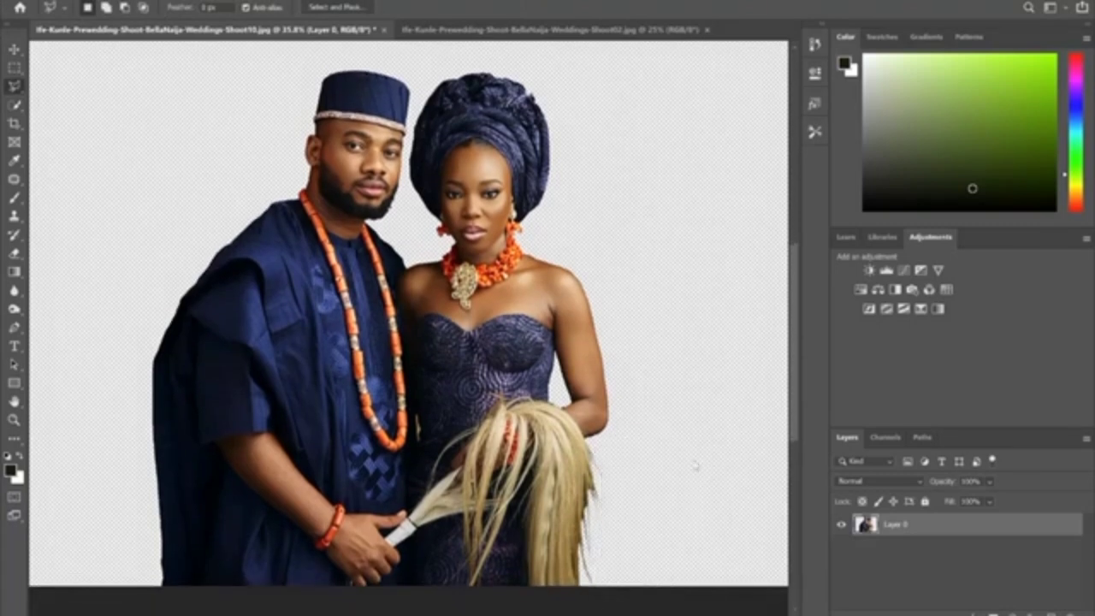
pyautogui.hotkey('ctrl', 'd')
pyautogui.scroll(-8, 563, 322)
pyautogui.scroll(7, 409, 328)
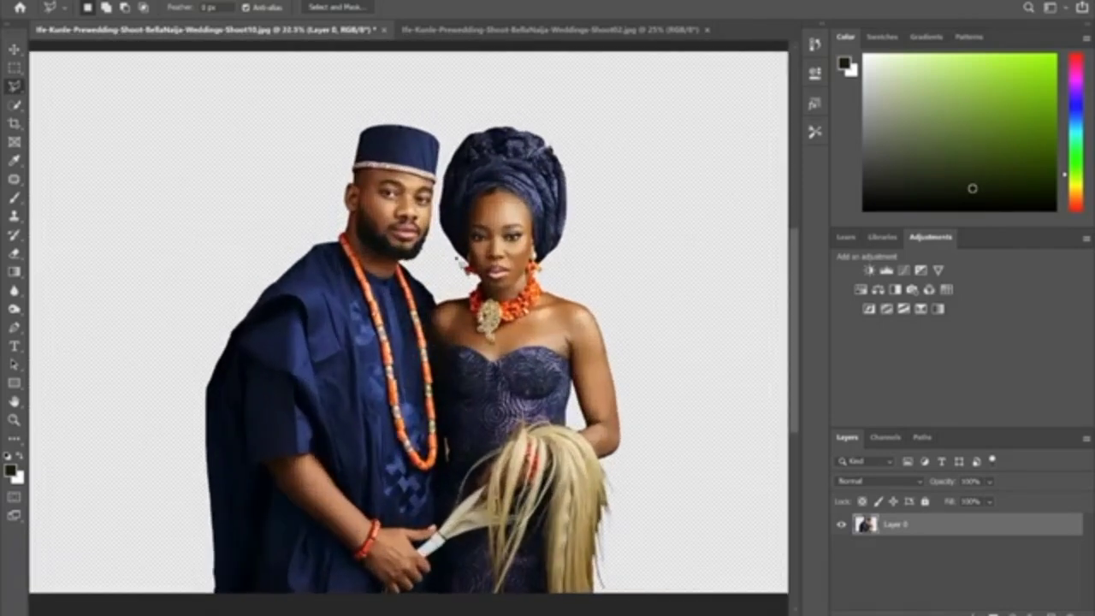
pyautogui.scroll(-3, 408, 328)
pyautogui.scroll(1, 409, 329)
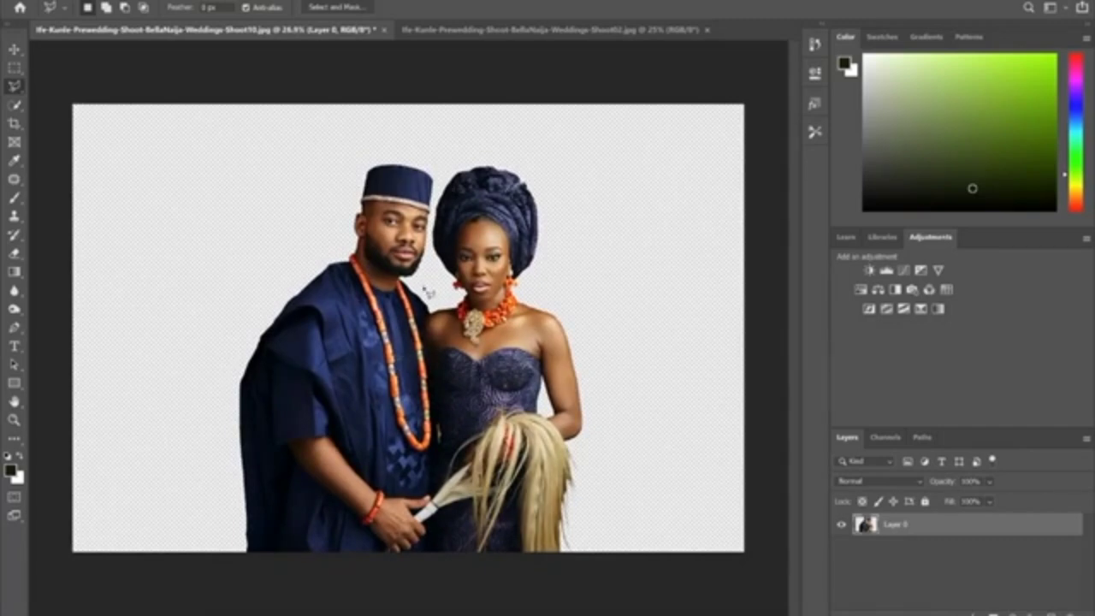
# Step: Switch to the Shoot02 photo and select the background on the man's side with a large Quick Selection brush
pyautogui.click(460, 32)
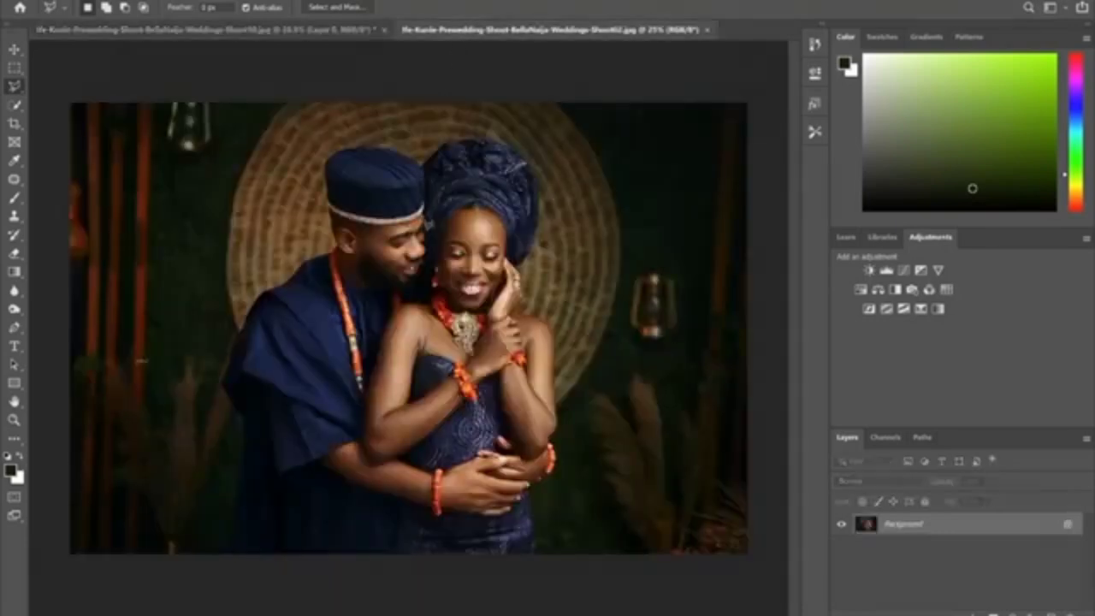
pyautogui.scroll(1, 414, 230)
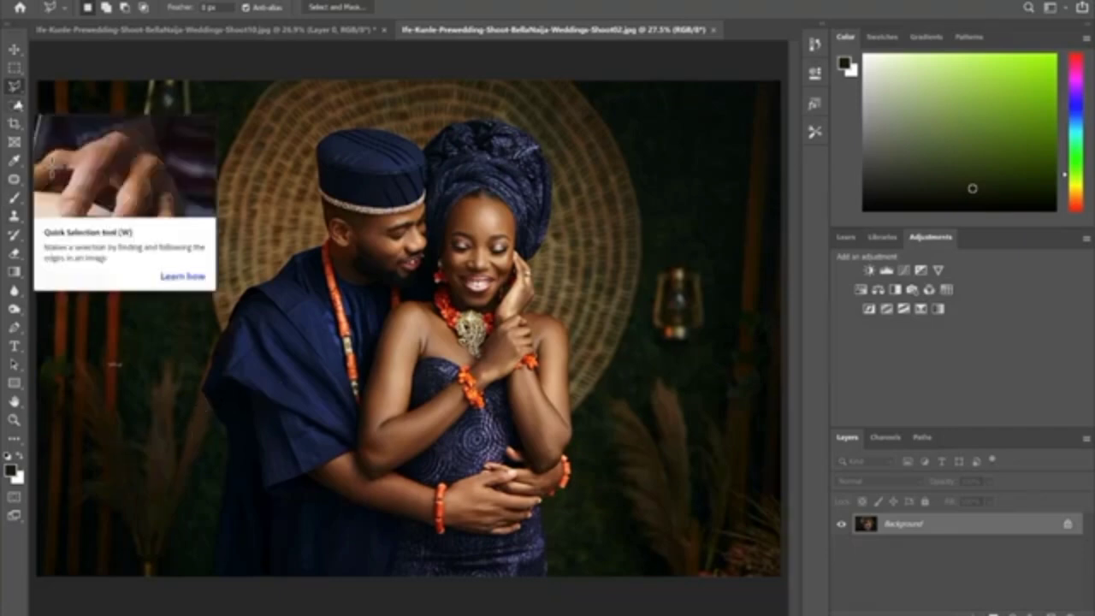
pyautogui.click(14, 105)
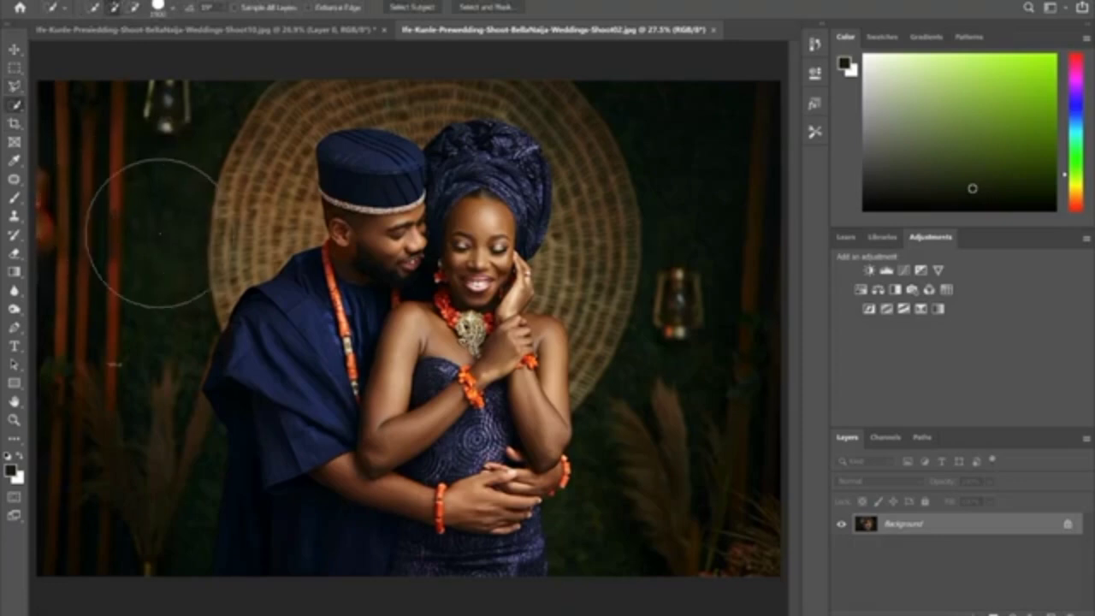
pyautogui.moveTo(151, 215)
pyautogui.mouseDown()
pyautogui.moveTo(138, 242)
pyautogui.moveTo(82, 360)
pyautogui.moveTo(120, 512)
pyautogui.moveTo(132, 503)
pyautogui.moveTo(141, 521)
pyautogui.moveTo(152, 479)
pyautogui.mouseUp()
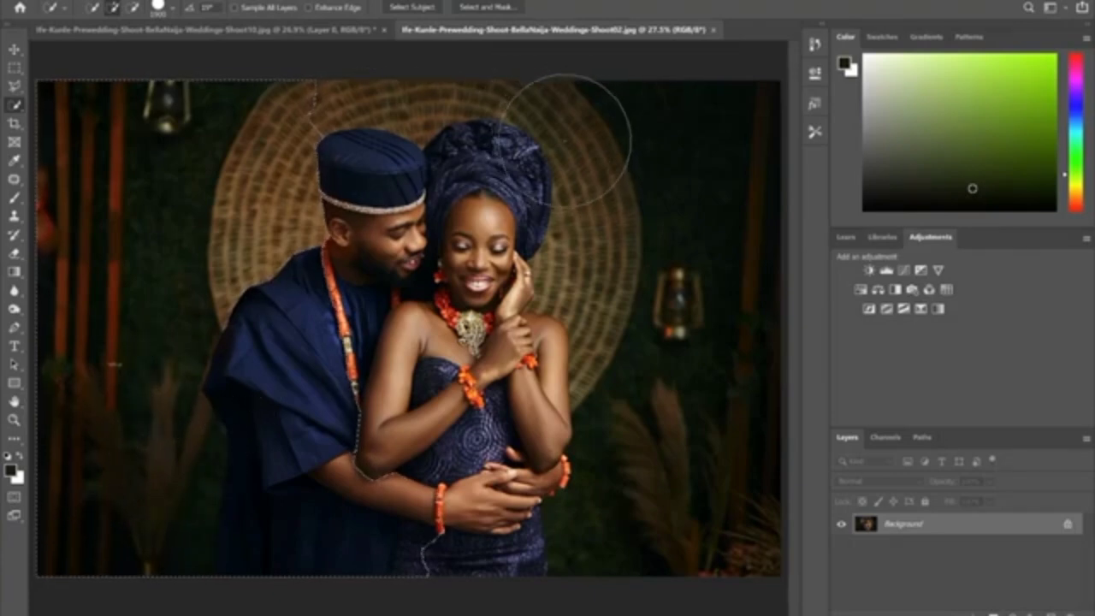
# Step: Extend the selection with a smaller brush over the background above the headwear and down the woman's side, and dismiss the WhatsApp notification
pyautogui.press('[')
pyautogui.press('[')
pyautogui.press('[')
pyautogui.press('[')
pyautogui.press('[')
pyautogui.press('[')
pyautogui.press('[')
pyautogui.press('[')
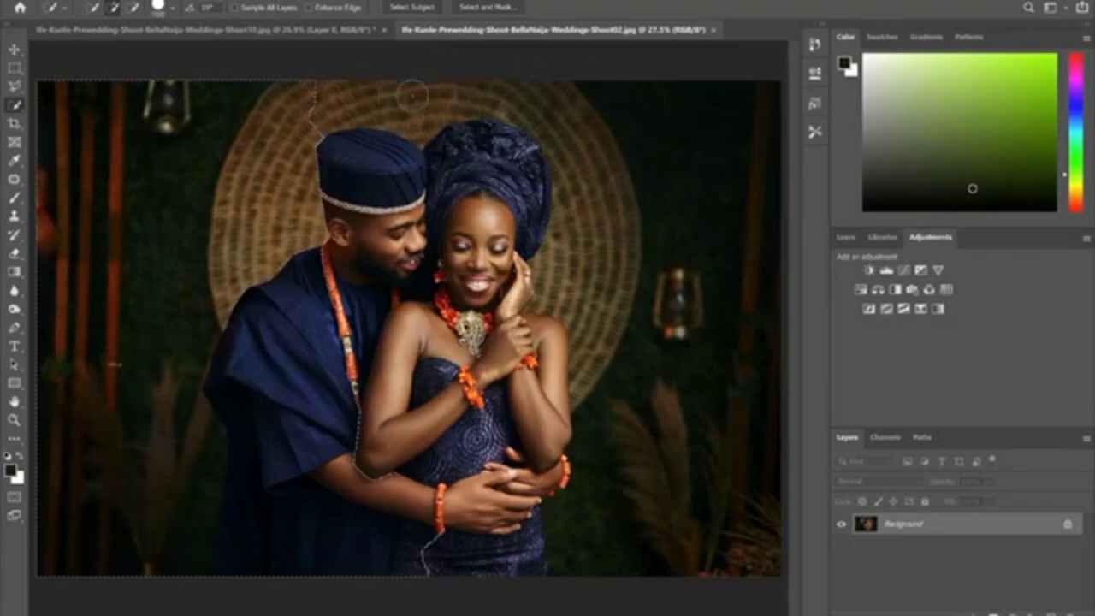
pyautogui.moveTo(357, 92)
pyautogui.mouseDown()
pyautogui.moveTo(487, 85)
pyautogui.moveTo(630, 108)
pyautogui.mouseUp()
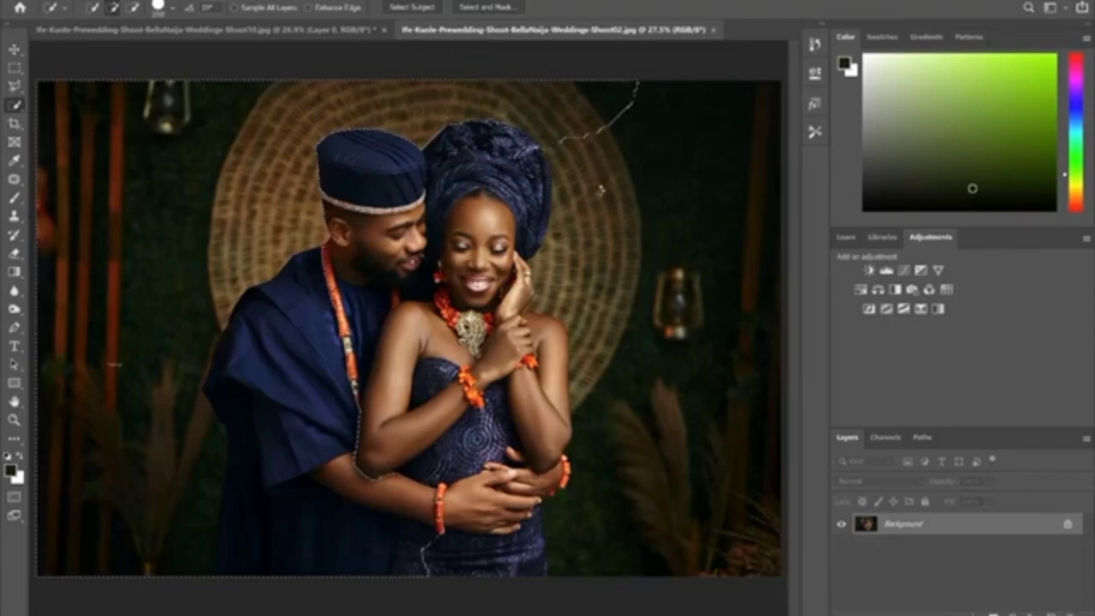
pyautogui.moveTo(590, 199)
pyautogui.mouseDown()
pyautogui.moveTo(609, 251)
pyautogui.moveTo(588, 266)
pyautogui.moveTo(568, 258)
pyautogui.moveTo(590, 256)
pyautogui.moveTo(577, 313)
pyautogui.mouseUp()
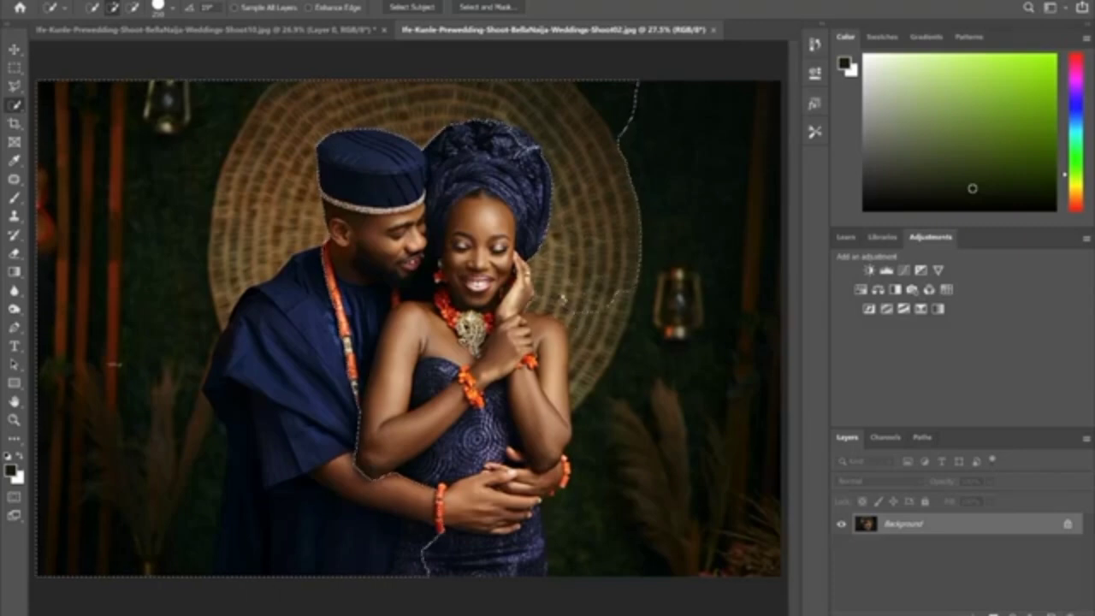
pyautogui.moveTo(594, 321)
pyautogui.mouseDown()
pyautogui.moveTo(659, 384)
pyautogui.moveTo(671, 422)
pyautogui.mouseUp()
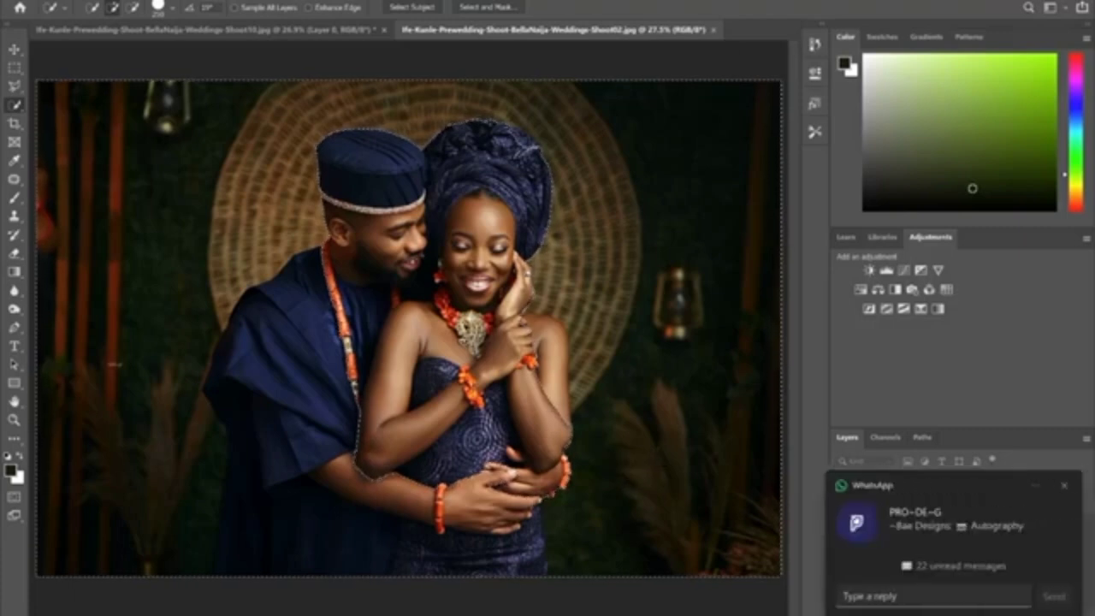
pyautogui.click(1064, 485)
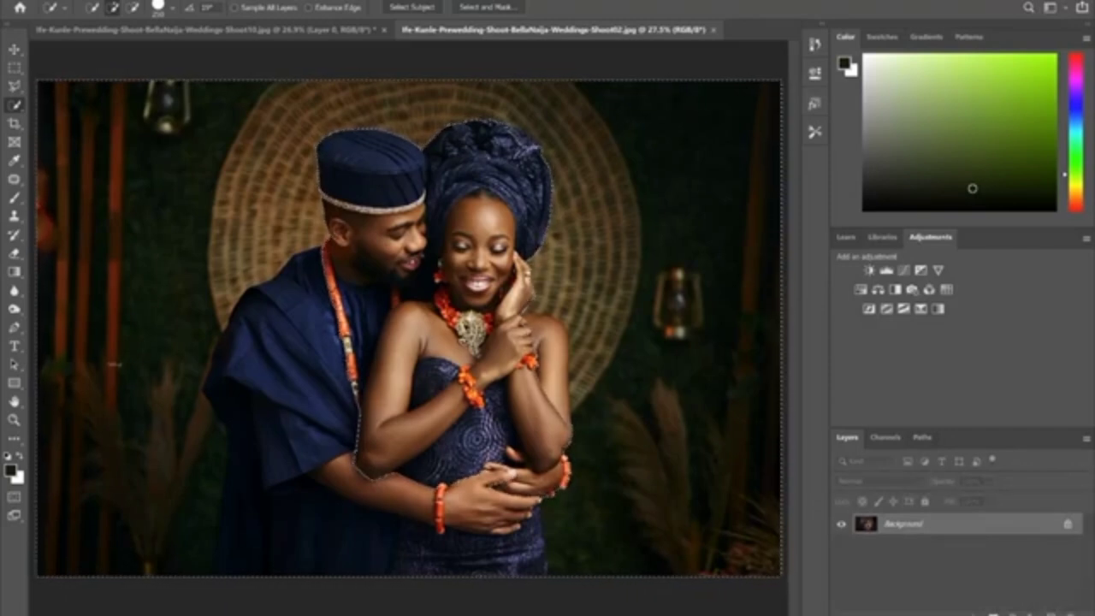
# Step: Subtract the woman's lower dress, the clasped hands and the man's forearm from the background selection with the Quick Selection brush
pyautogui.press('alt')
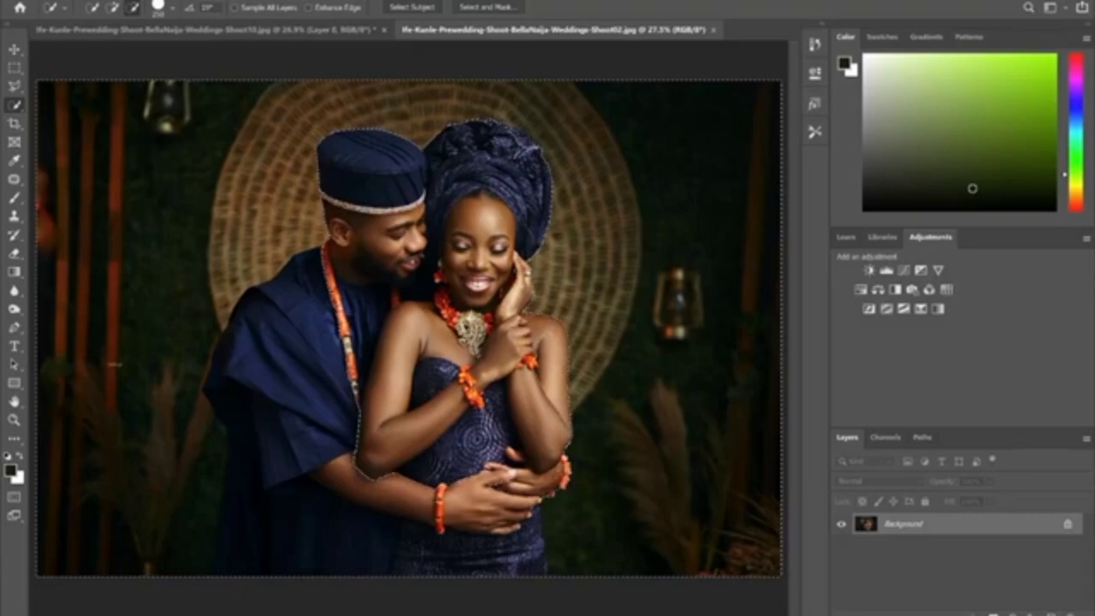
pyautogui.moveTo(466, 506); pyautogui.dragTo(511, 513)
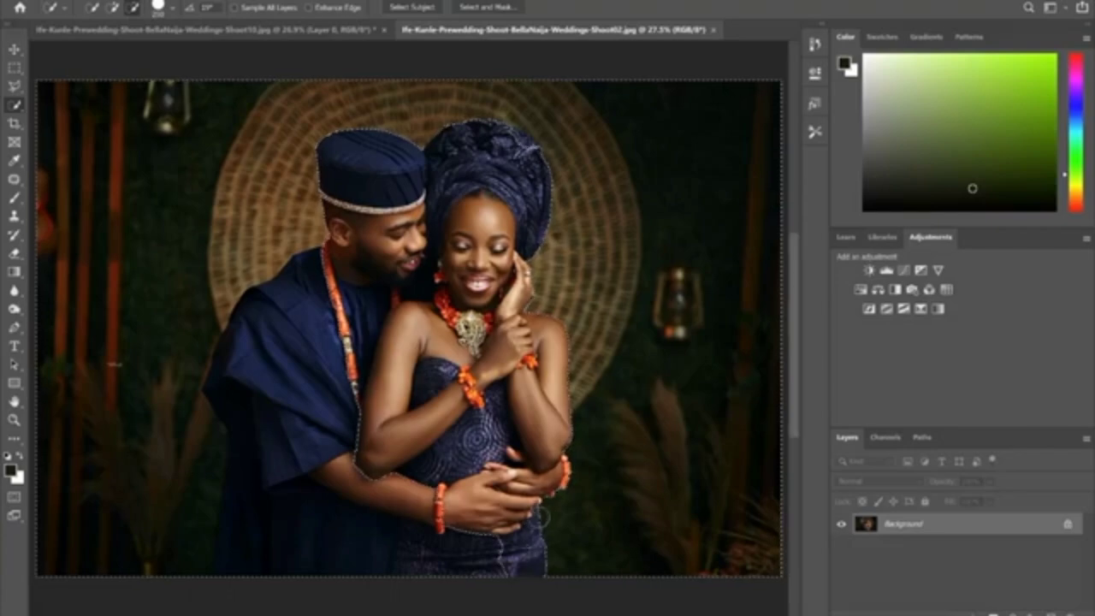
pyautogui.scroll(5, 528, 526)
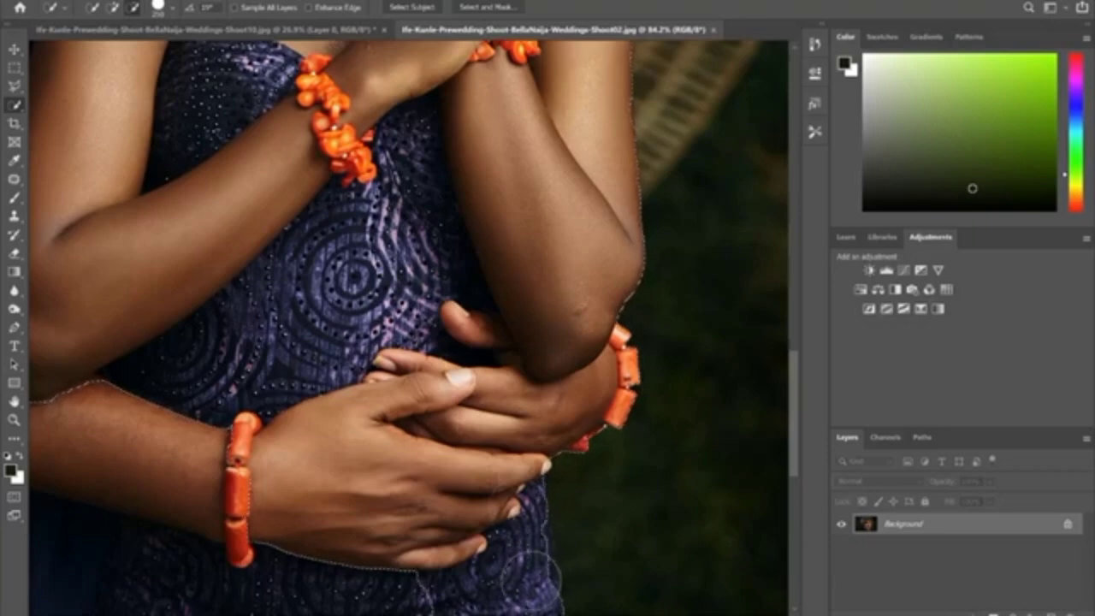
pyautogui.click(532, 580)
pyautogui.scroll(-2, 613, 439)
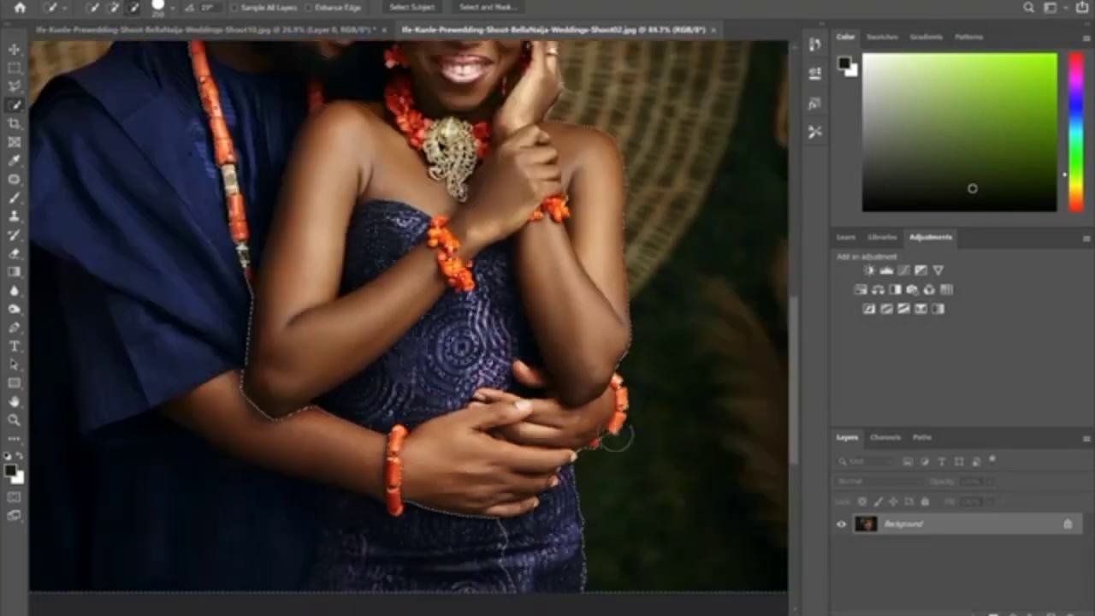
pyautogui.click(503, 479)
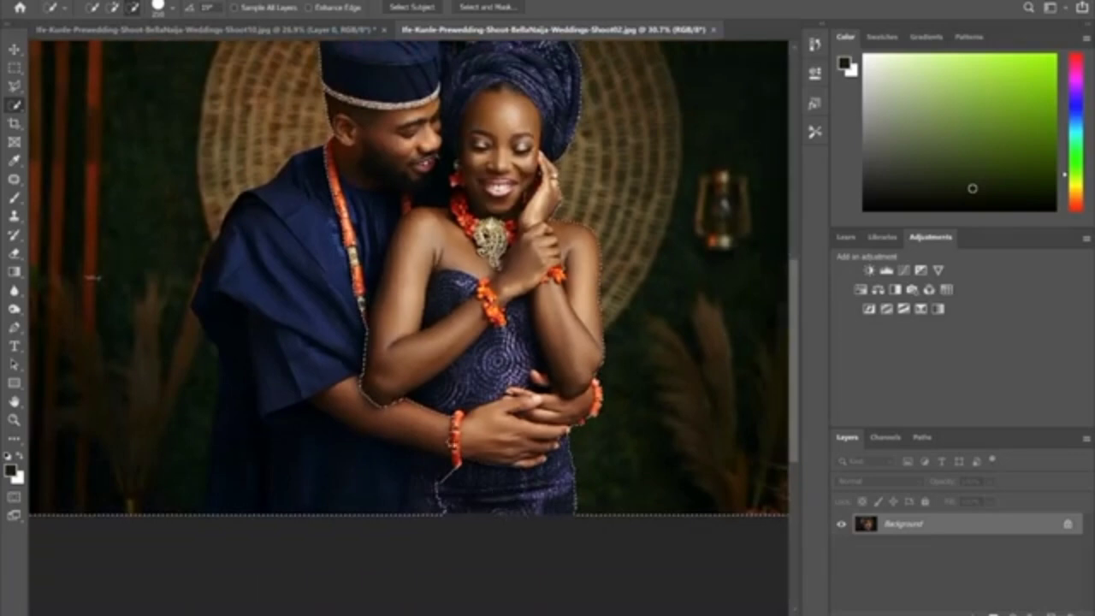
pyautogui.click(431, 415)
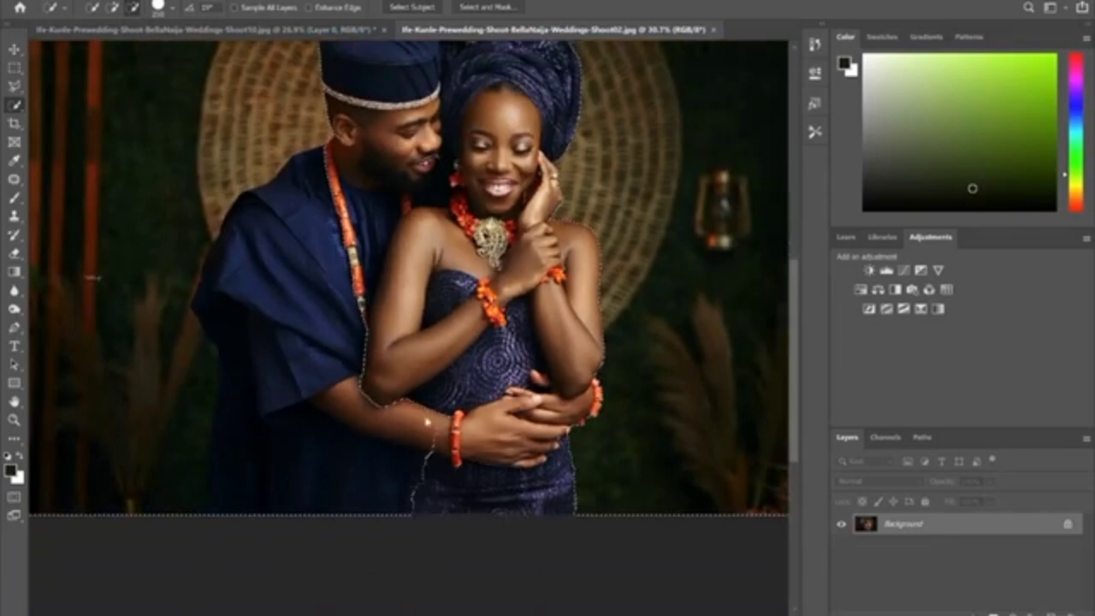
pyautogui.click(427, 420)
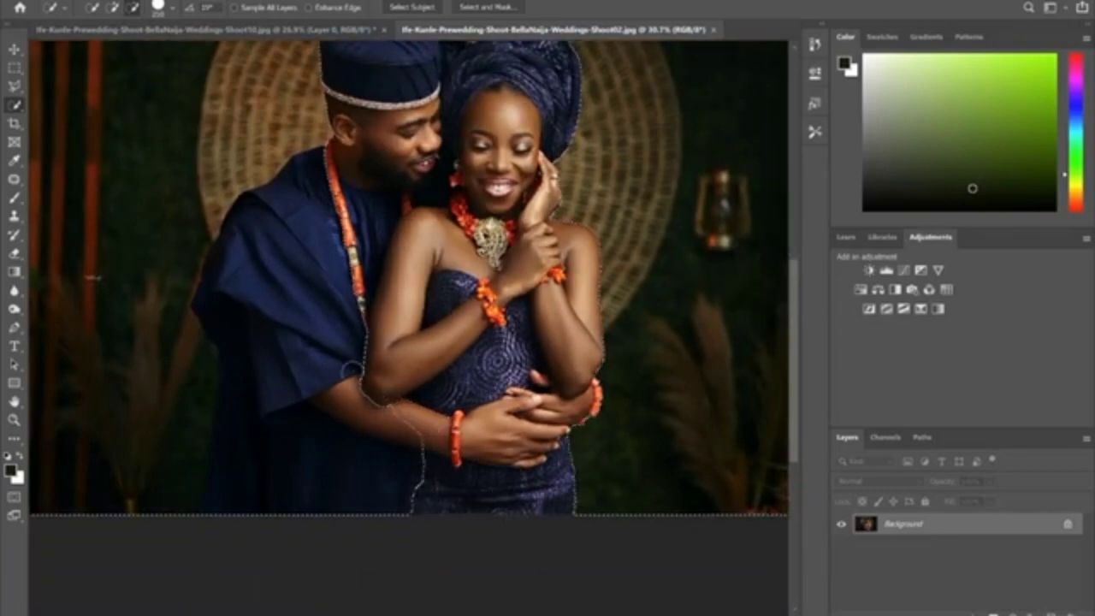
# Step: Subtract the man's robe, sleeve and shoulder from the selection, adding back the background patch caught beside the robe's lower edge
pyautogui.moveTo(347, 373); pyautogui.dragTo(342, 434)
pyautogui.click(333, 482)
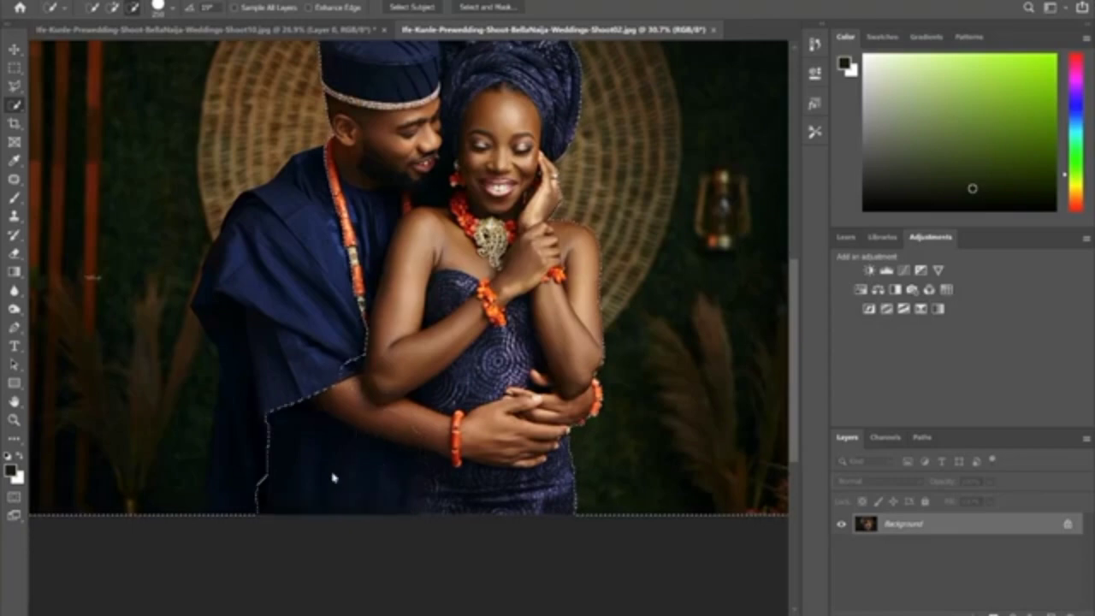
pyautogui.click(244, 440)
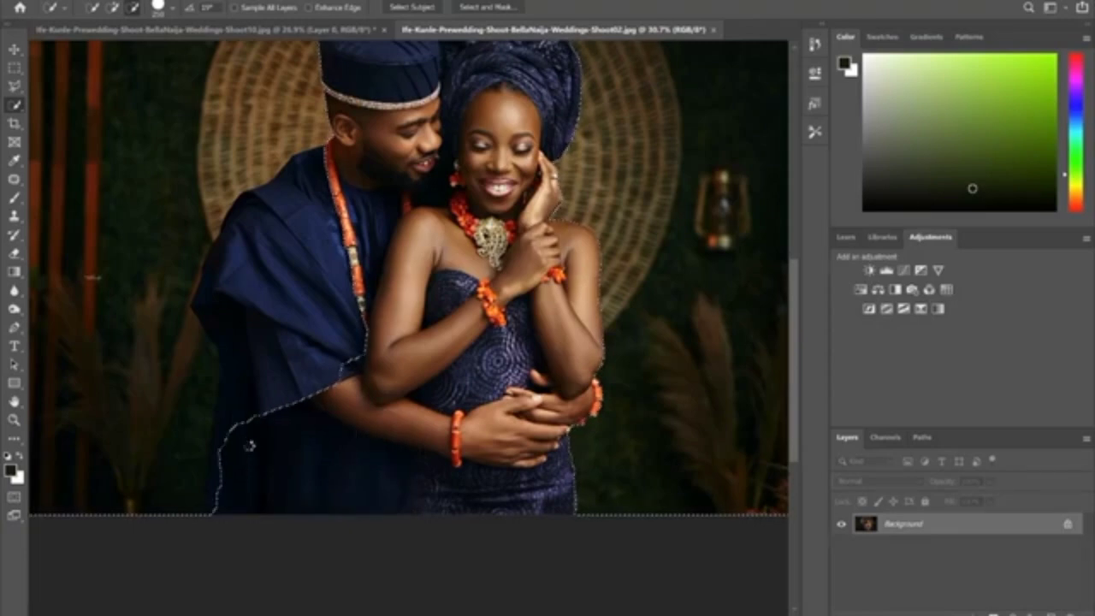
pyautogui.click(232, 421)
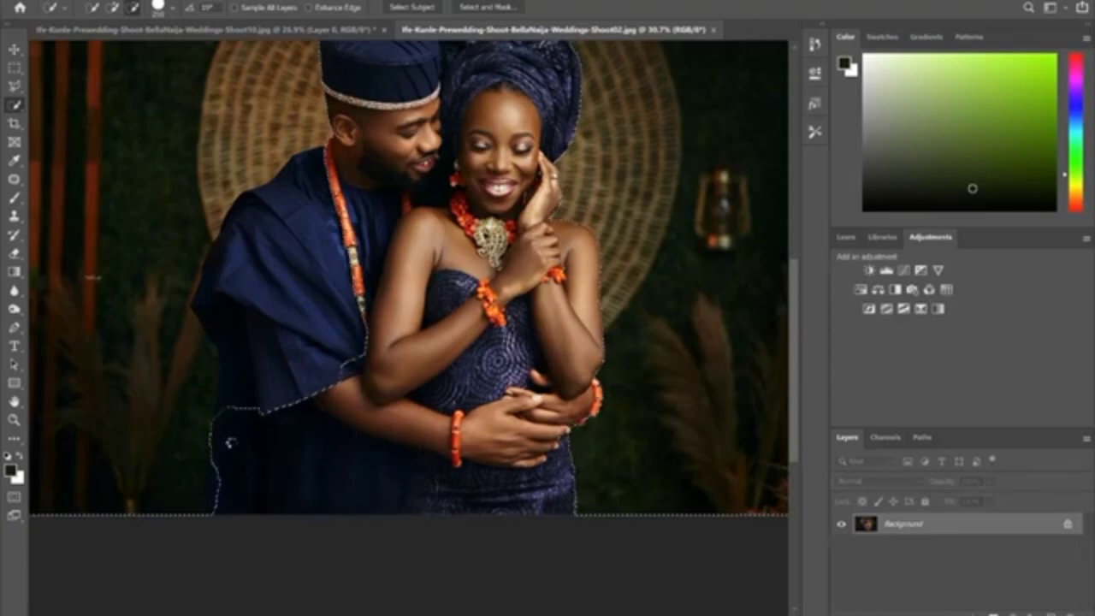
pyautogui.click(223, 492)
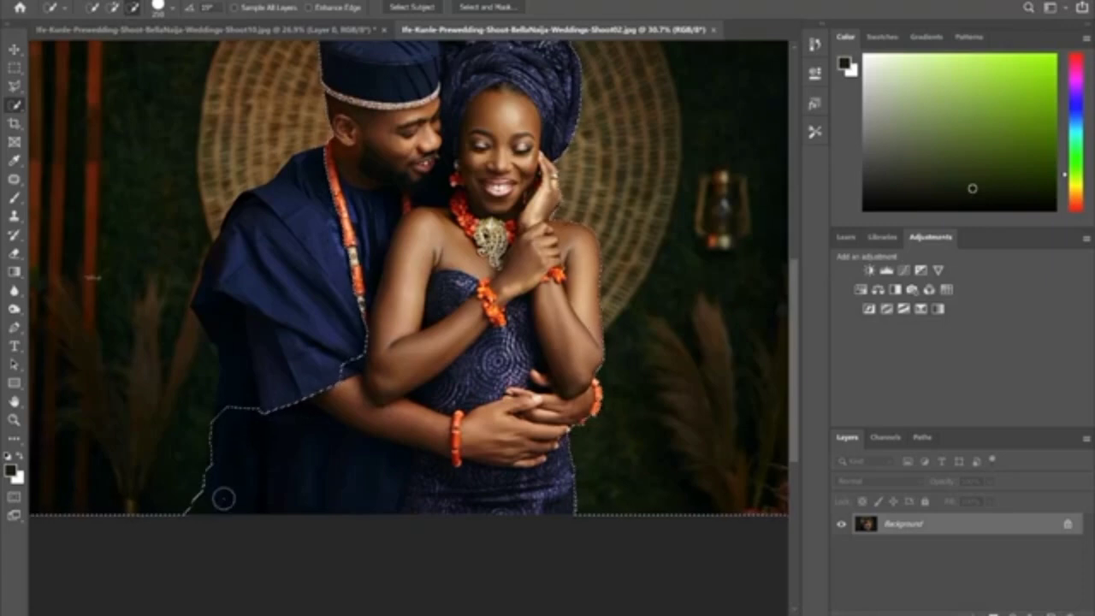
pyautogui.keyDown('alt'); pyautogui.click(193, 499); pyautogui.keyUp('alt')
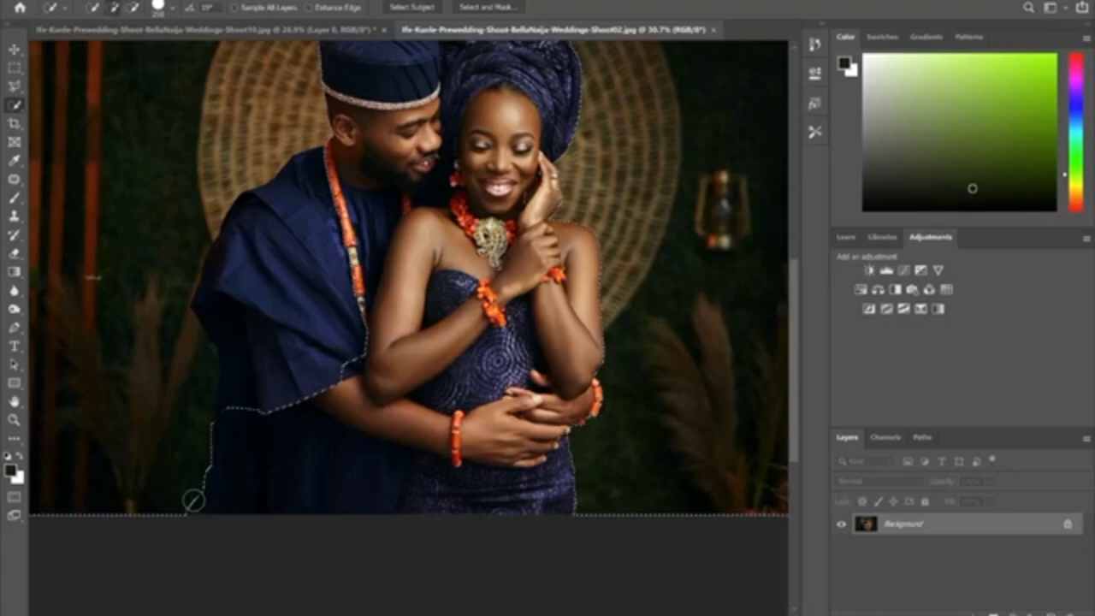
pyautogui.click(233, 381)
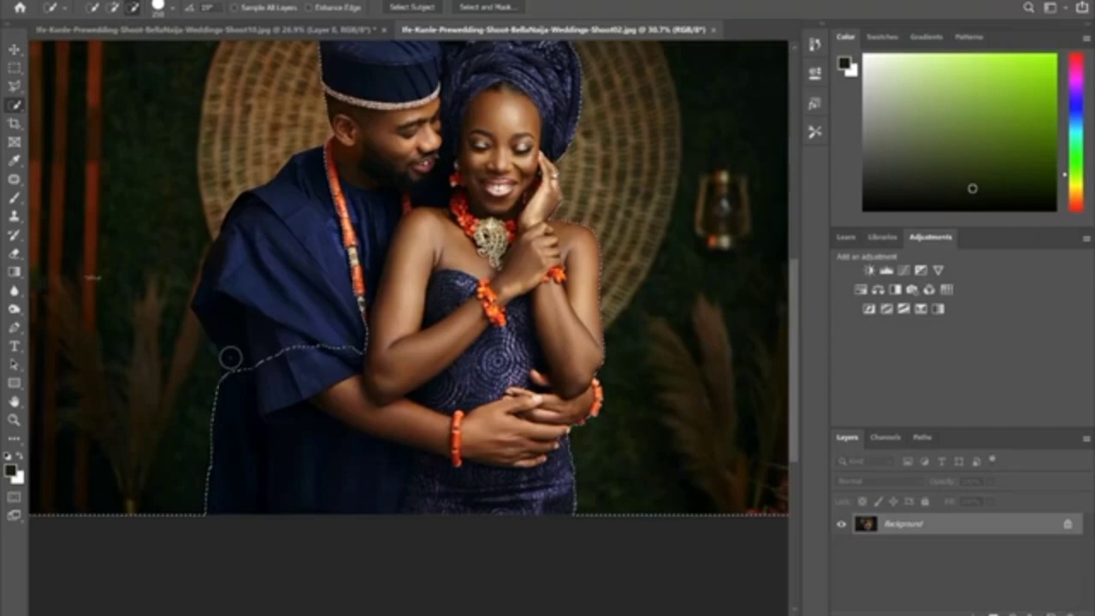
pyautogui.click(229, 358)
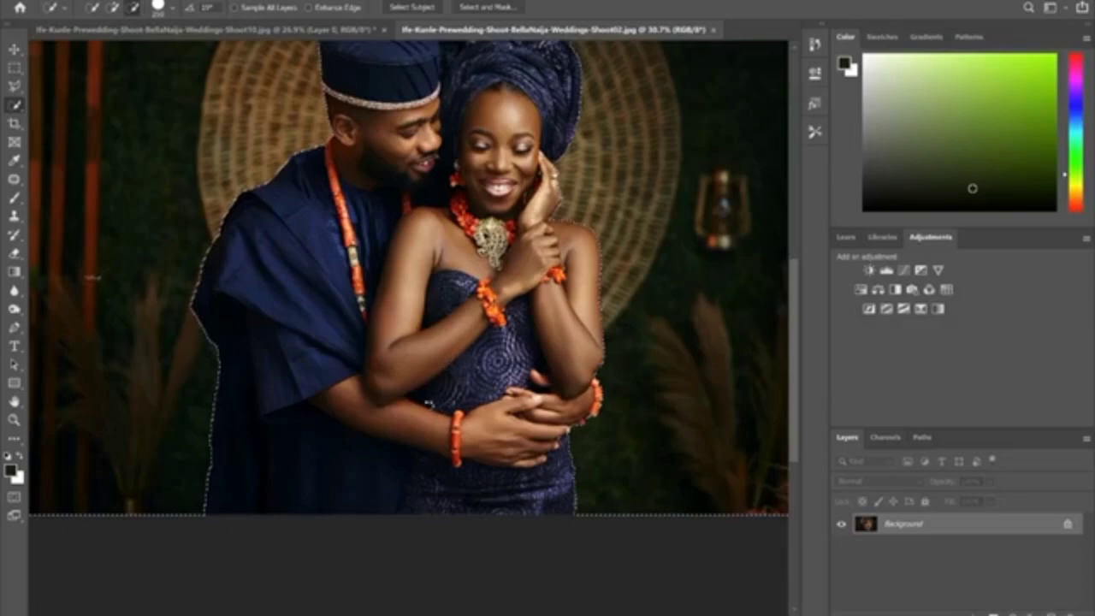
# Step: Check the selection edges around the couple's headwear and faces, and convert the locked Background into a regular layer named Layer 0
pyautogui.scroll(-9, 430, 402)
pyautogui.scroll(5, 373, 258)
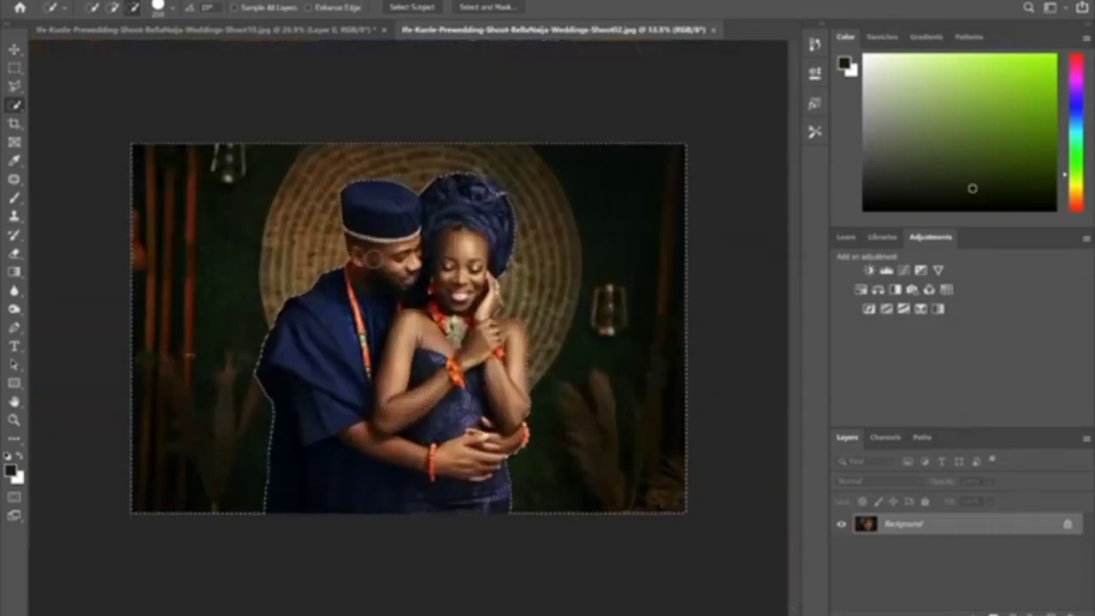
pyautogui.scroll(10, 372, 258)
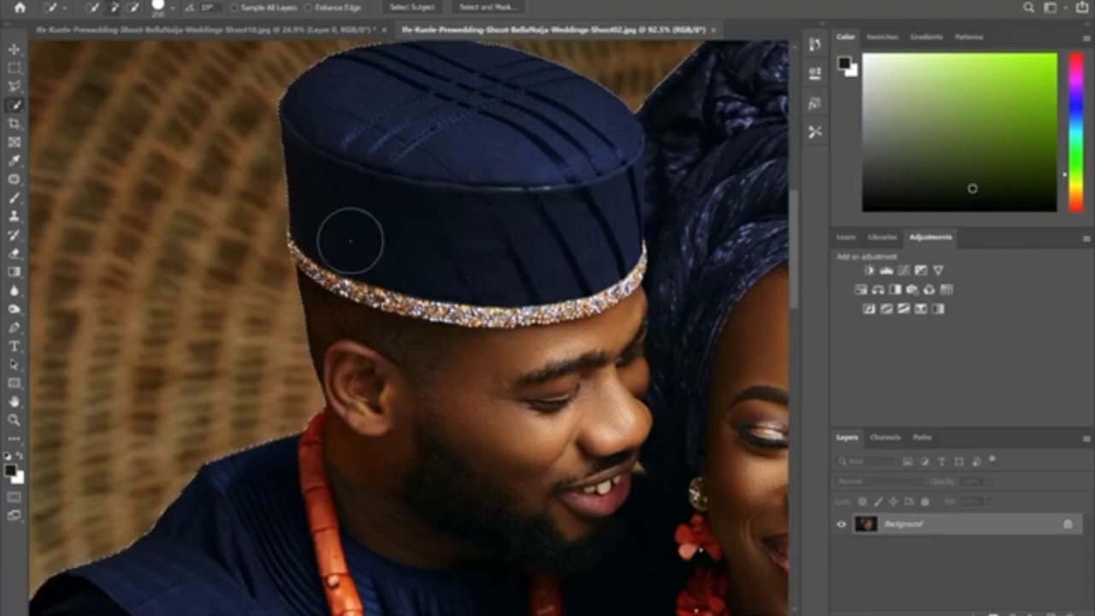
pyautogui.hotkey('ctrl', '0')
pyautogui.scroll(9, 442, 215)
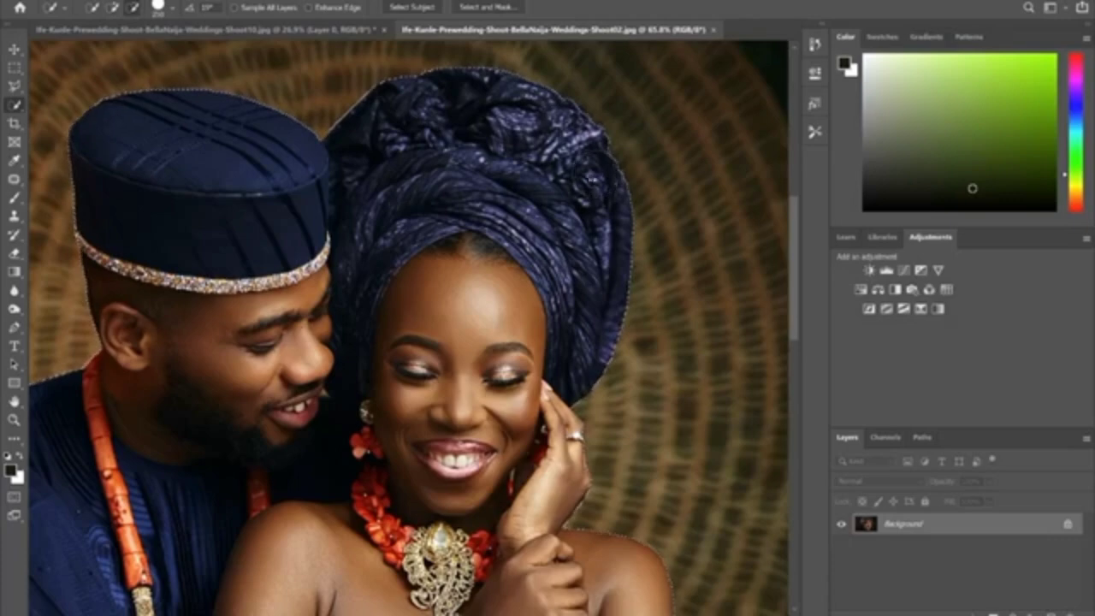
pyautogui.scroll(-6, 513, 181)
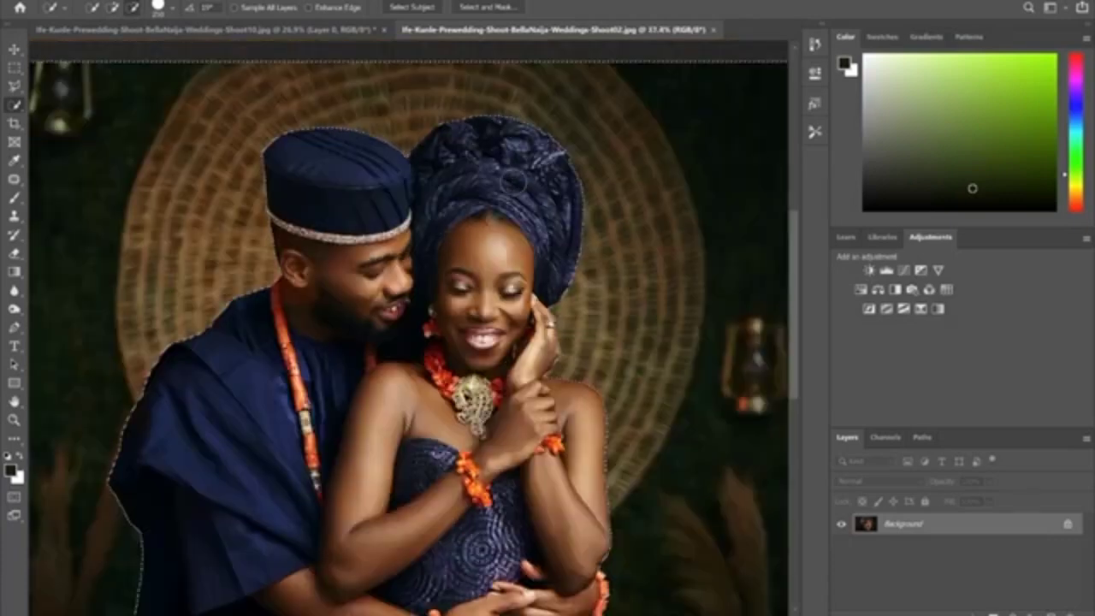
pyautogui.scroll(3, 414, 359)
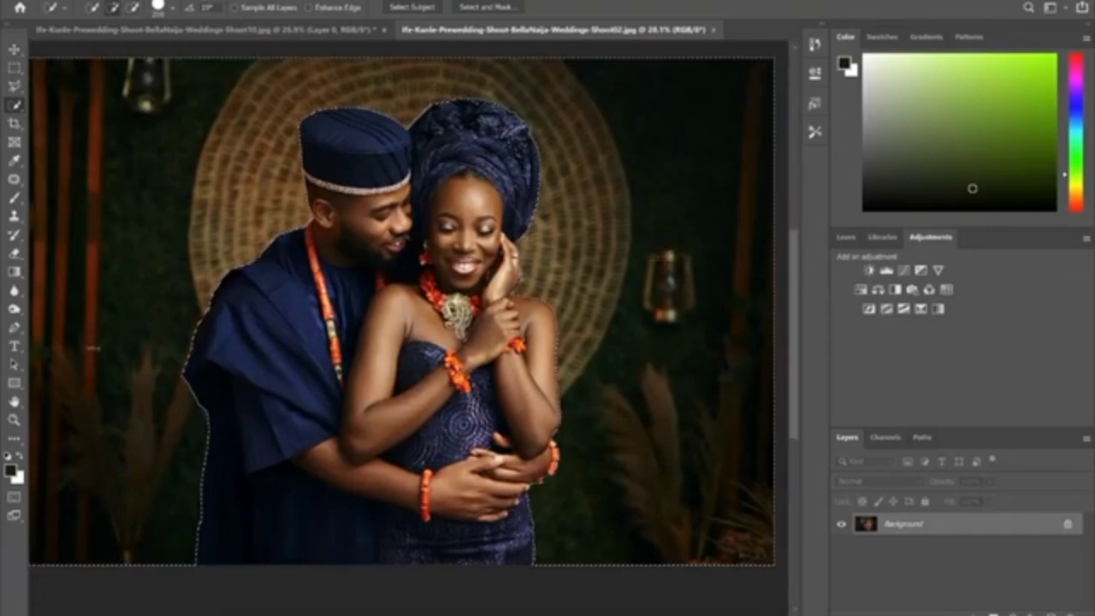
pyautogui.doubleClick(1045, 528)
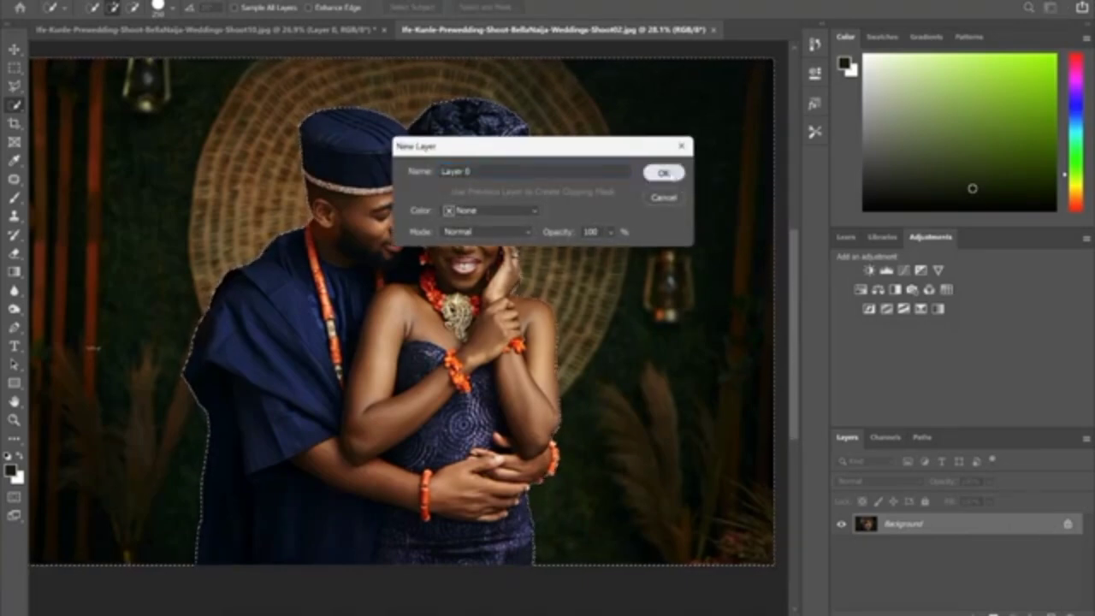
pyautogui.click(664, 173)
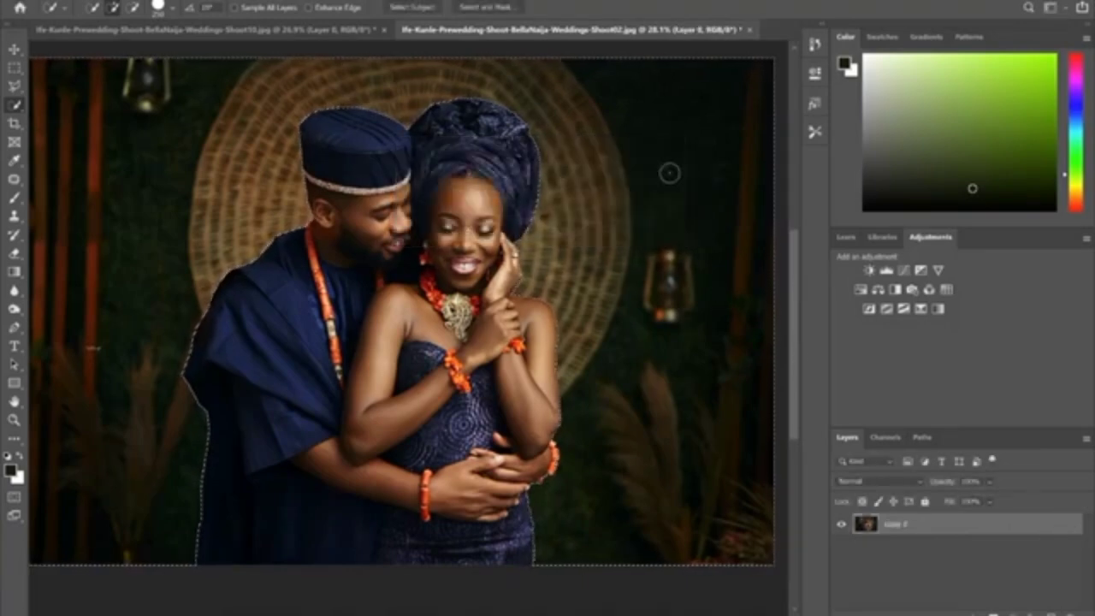
# Step: Delete the selected background around the couple on Layer 0 of the Shoot02 photo
pyautogui.press('Delete')
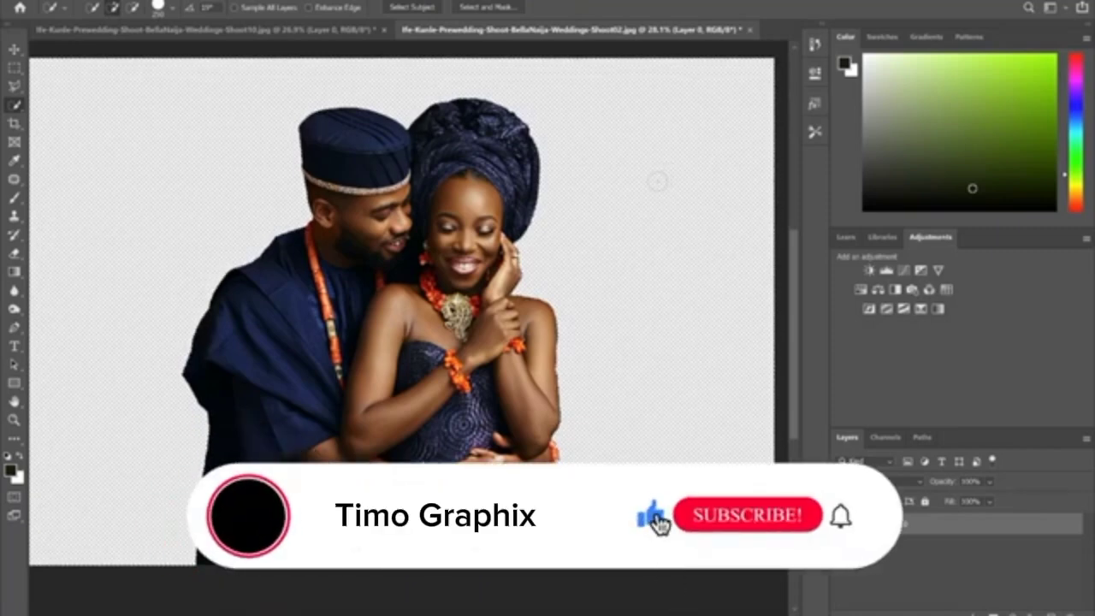
pyautogui.scroll(-2, 659, 185)
pyautogui.scroll(4, 409, 328)
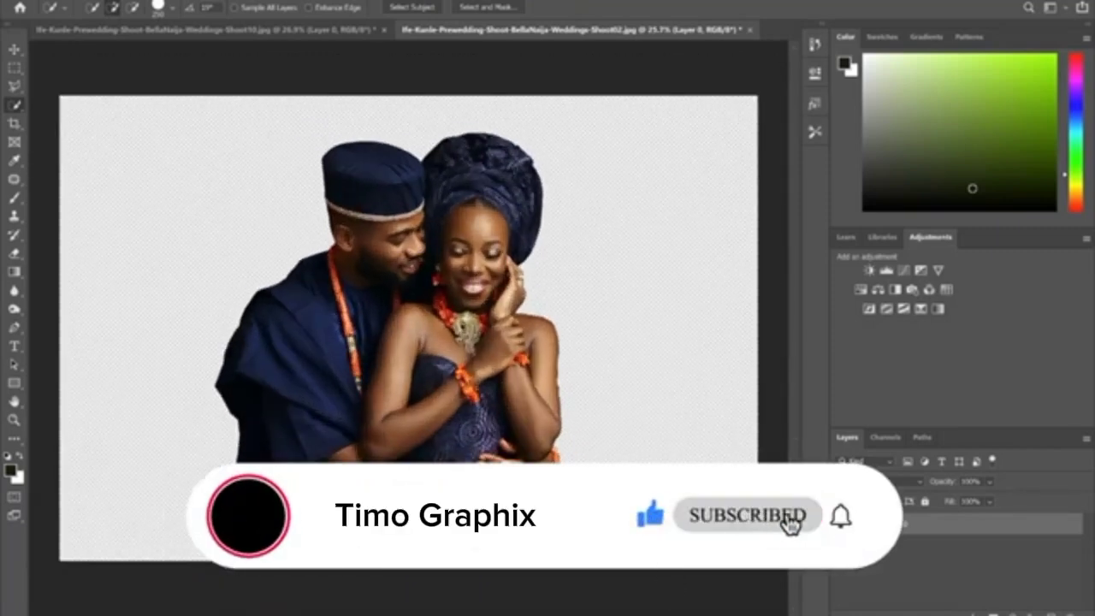
pyautogui.scroll(-3, 409, 328)
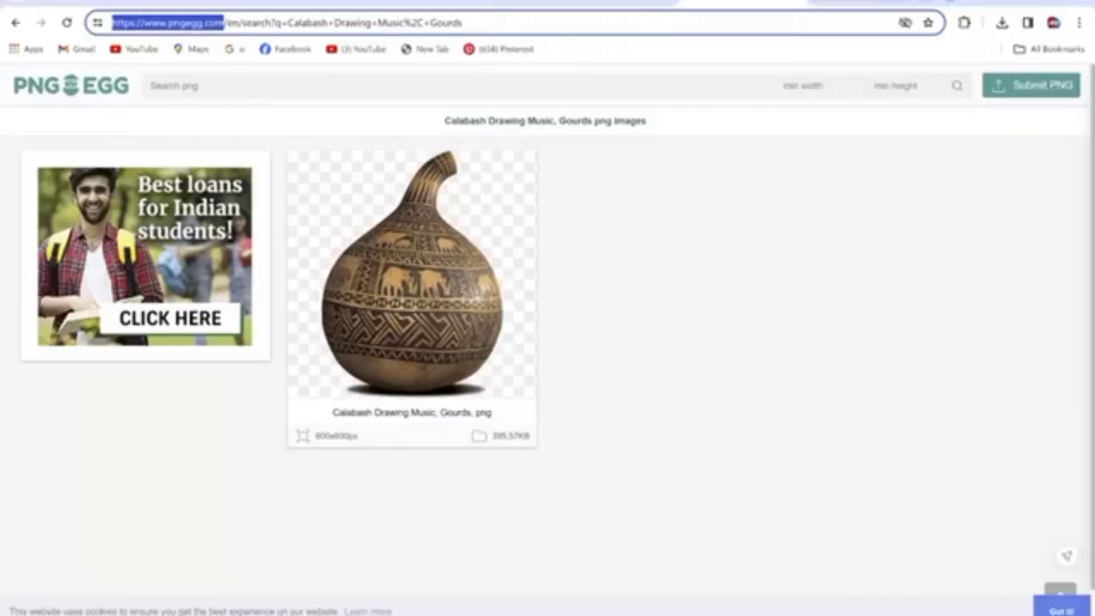
# Step: Switch to the web browser, open Google in a new tab and search its images for "Tree"
pyautogui.hotkey('ctrl', 't')
pyautogui.write('go')
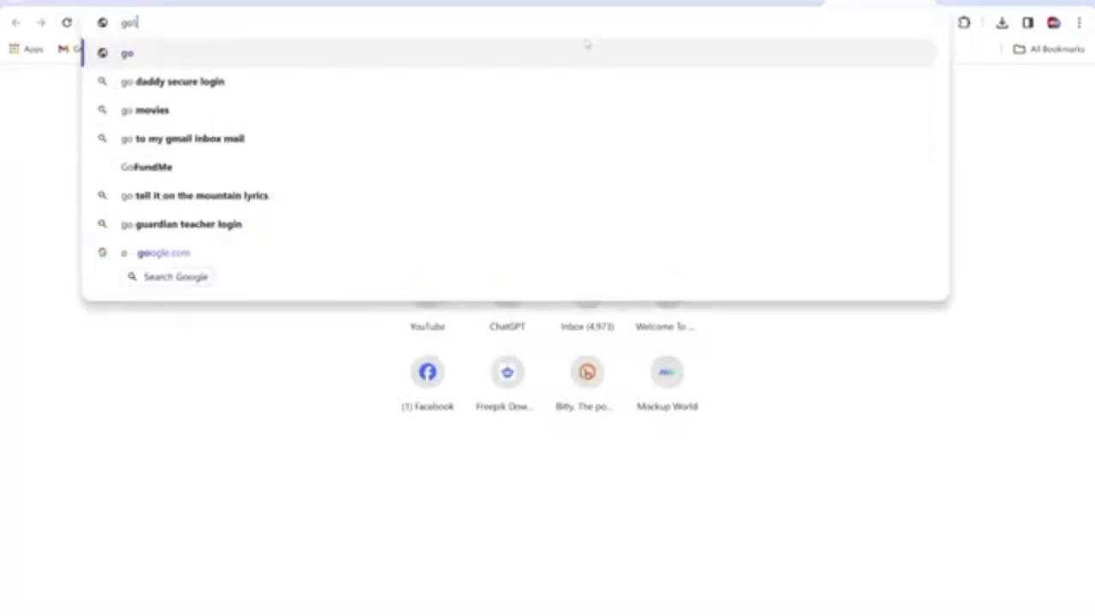
pyautogui.write('o')
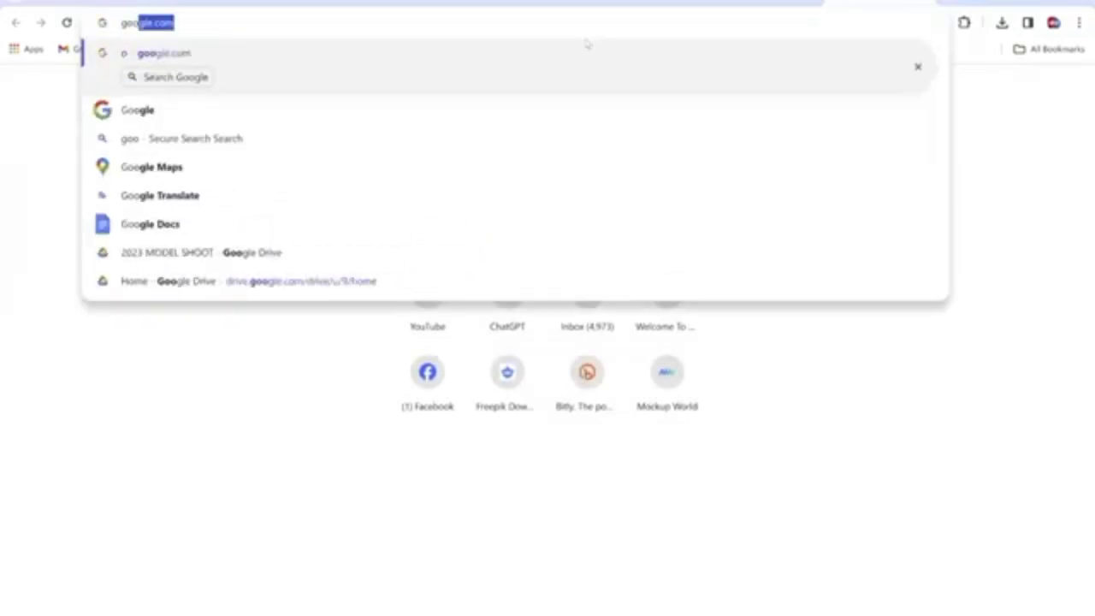
pyautogui.press('Return')
pyautogui.write('Tree')
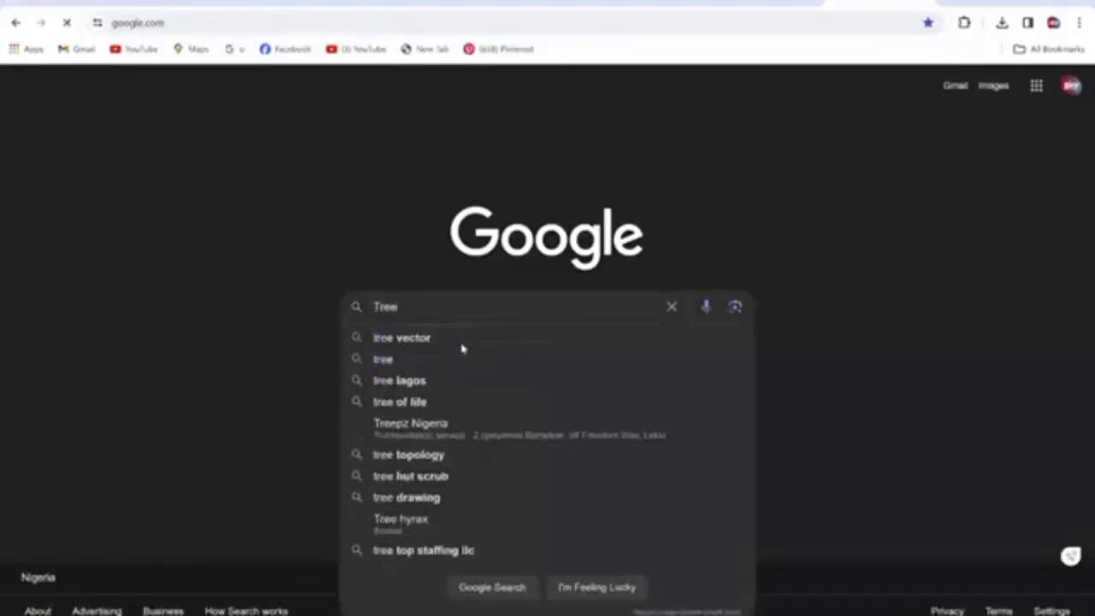
pyautogui.press('Return')
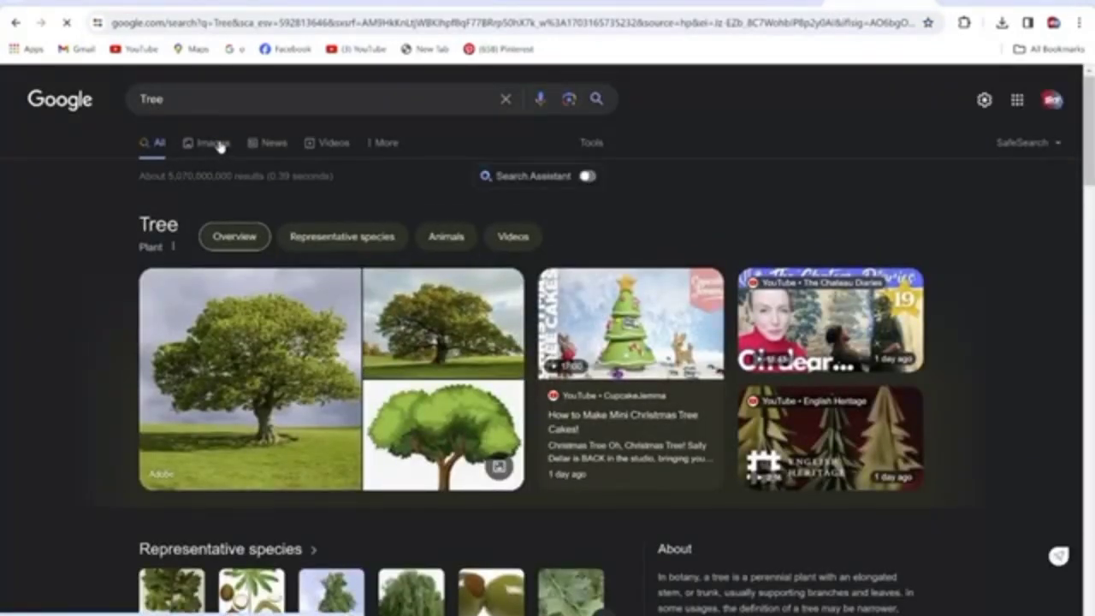
pyautogui.click(214, 142)
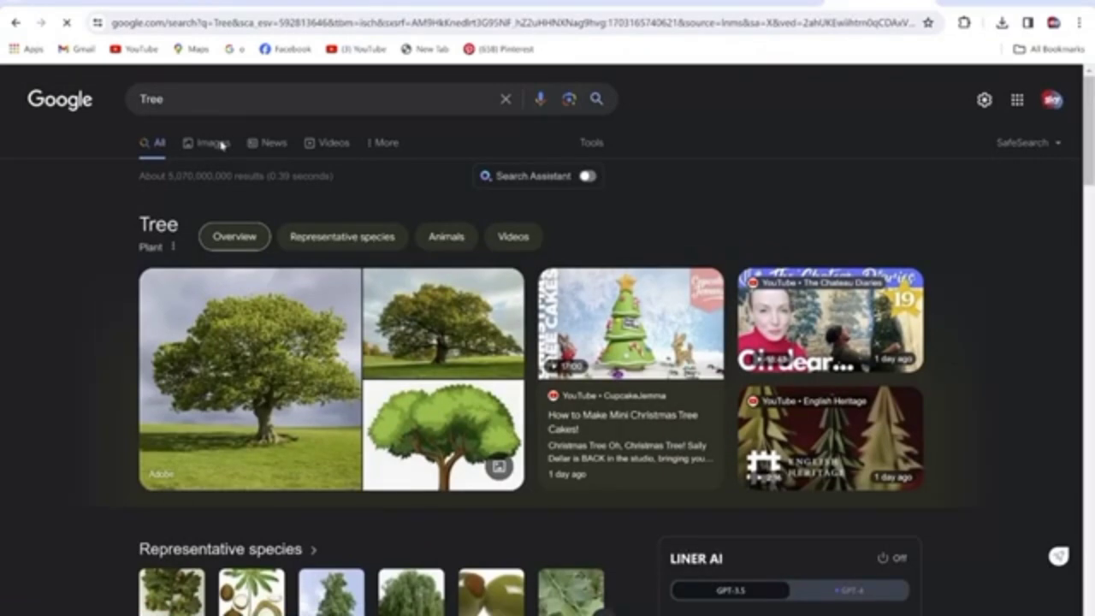
pyautogui.scroll(-1, 338, 201)
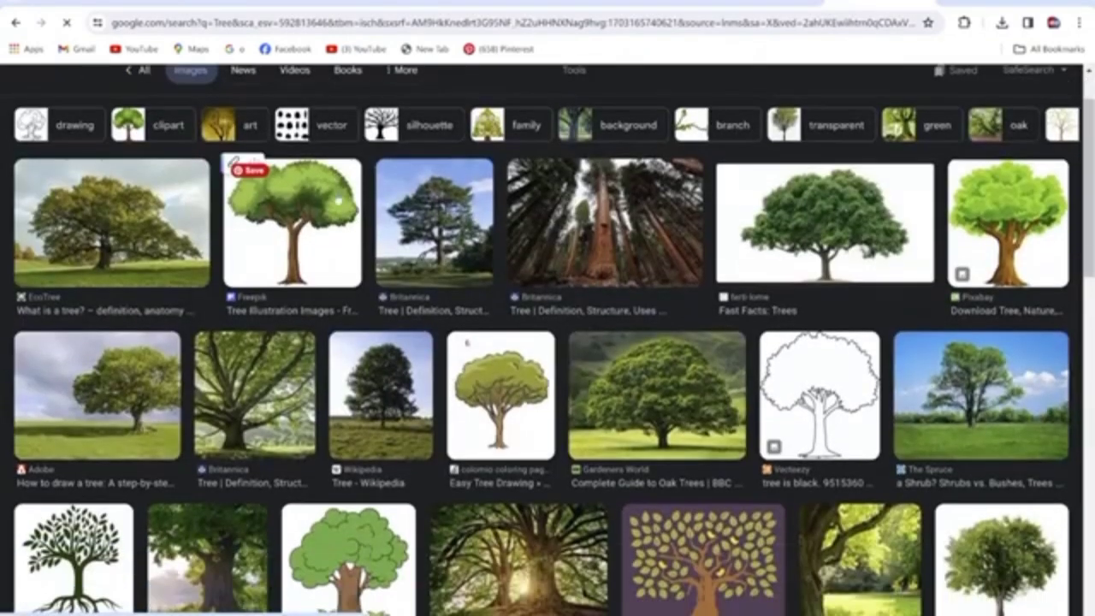
# Step: Save the wide dark-green tree image from ferti-lome to the Downloads folder as a JPEG named Tree
pyautogui.click(806, 223)
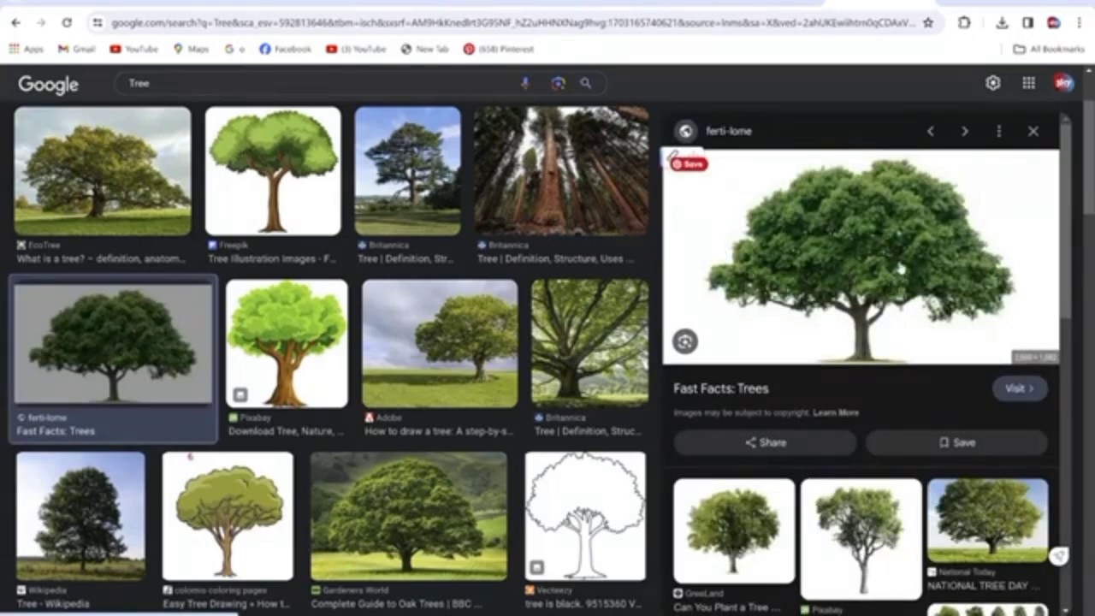
pyautogui.rightClick(846, 224)
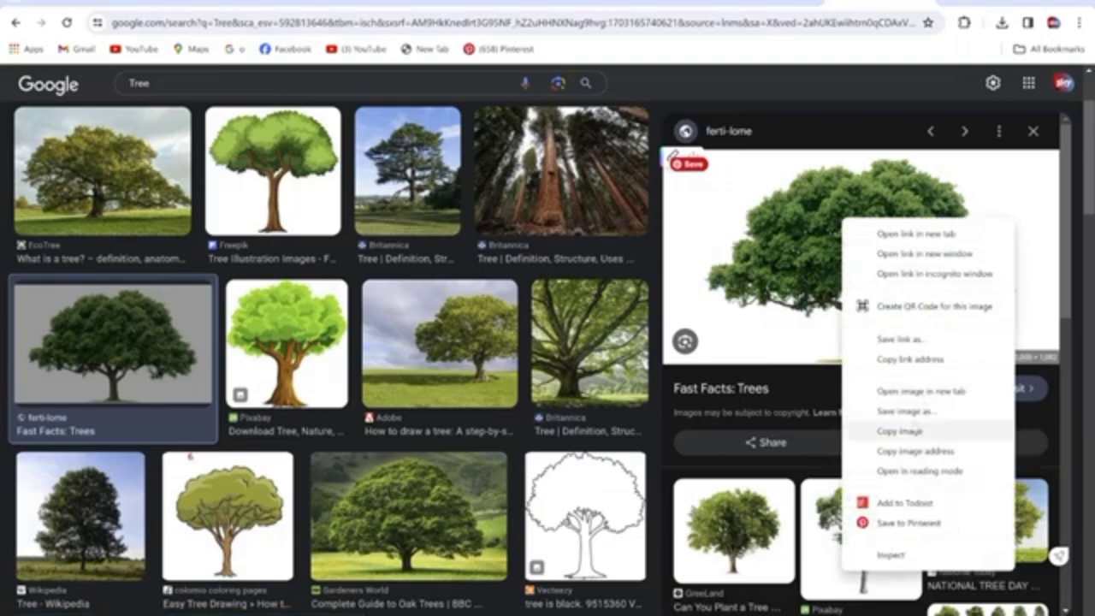
pyautogui.click(906, 411)
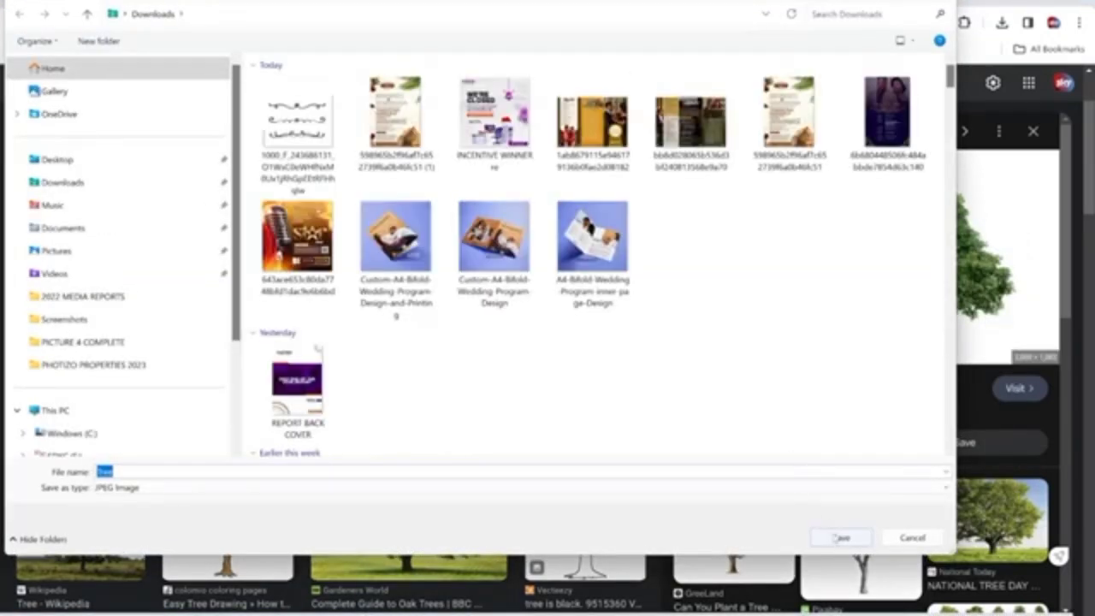
pyautogui.click(841, 538)
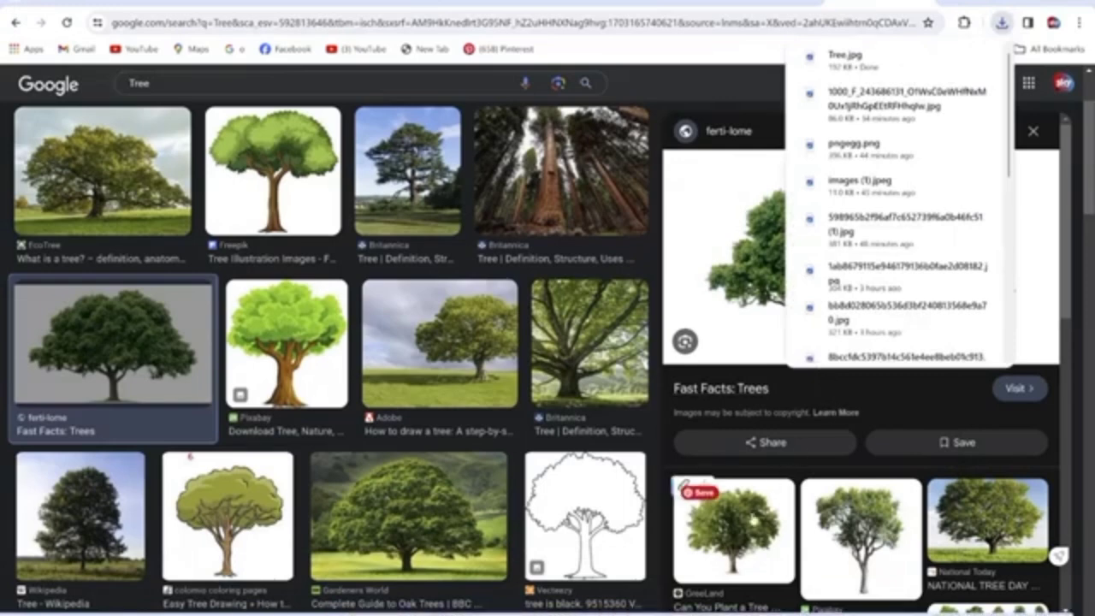
# Step: Save the GreeLand tree image to the Downloads folder under its suggested file name, and browse further tree results
pyautogui.click(737, 531)
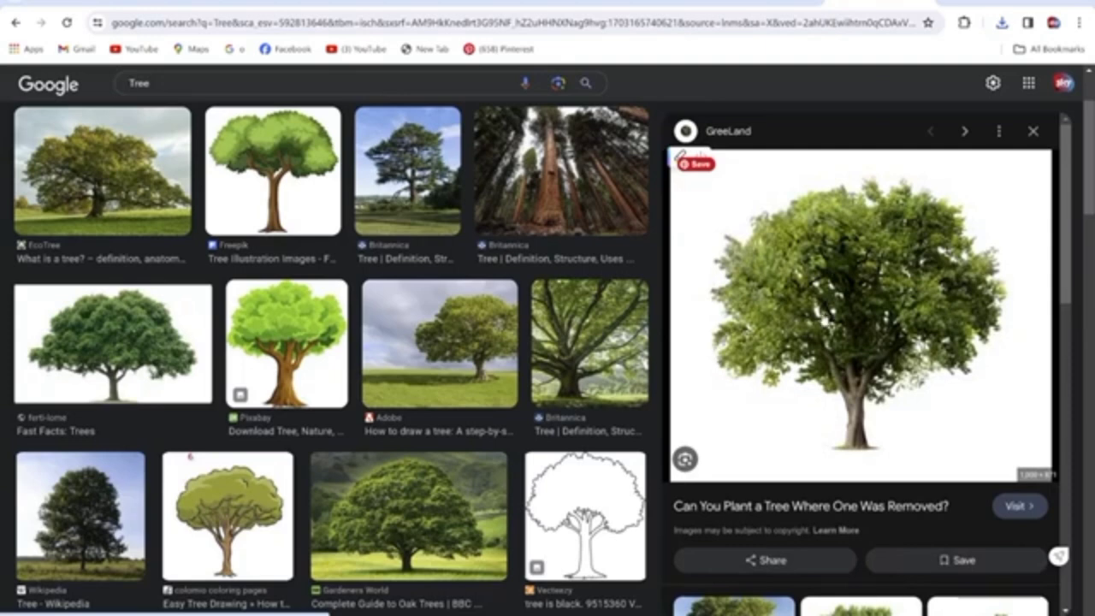
pyautogui.rightClick(848, 242)
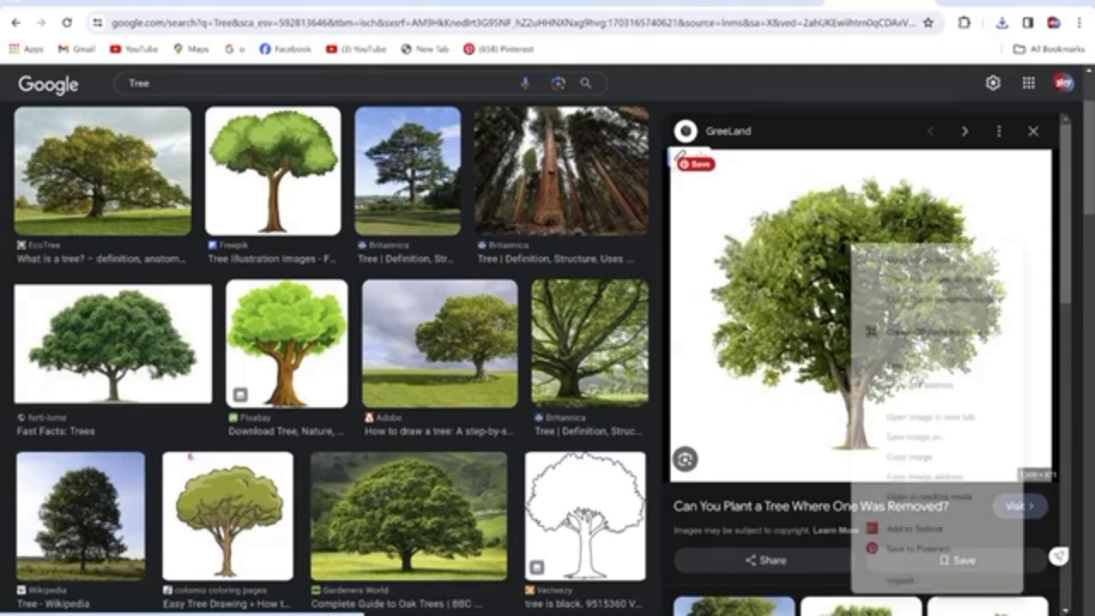
pyautogui.click(891, 436)
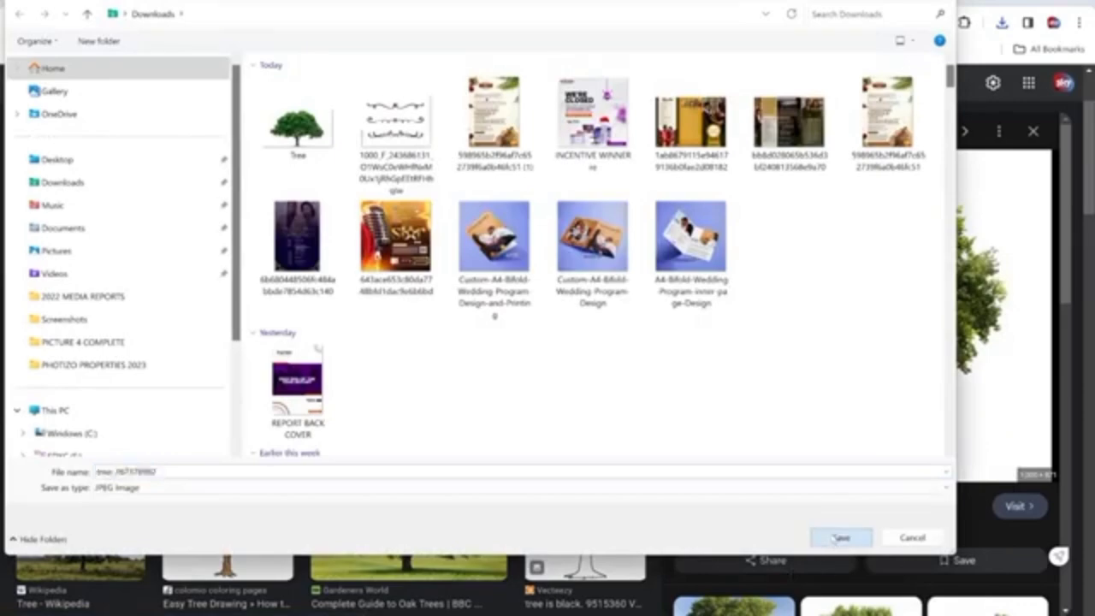
pyautogui.click(841, 537)
pyautogui.scroll(-5, 635, 361)
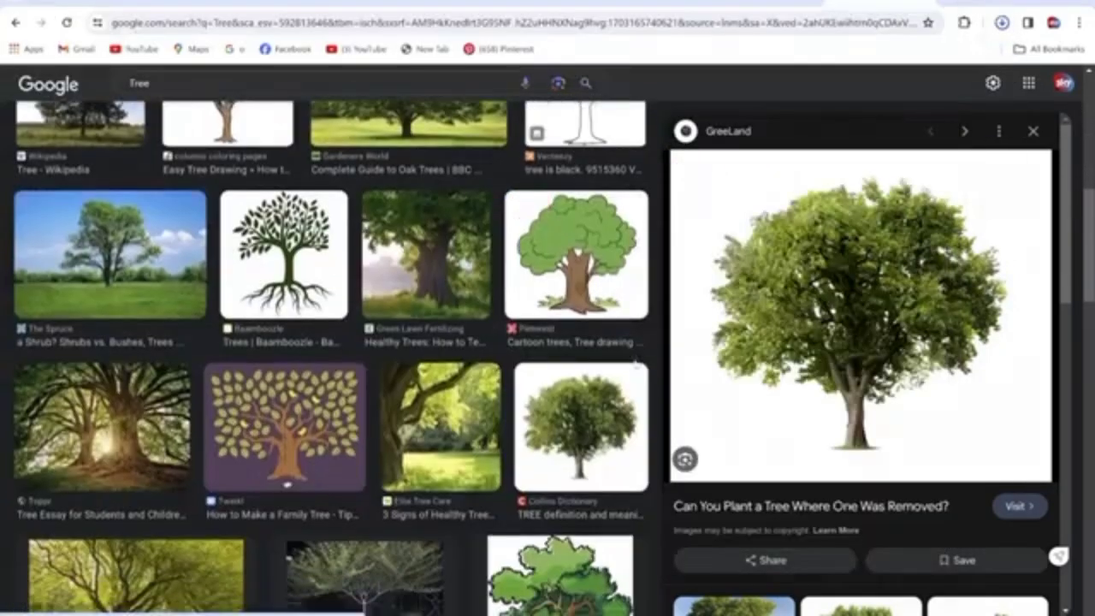
pyautogui.scroll(-3, 634, 360)
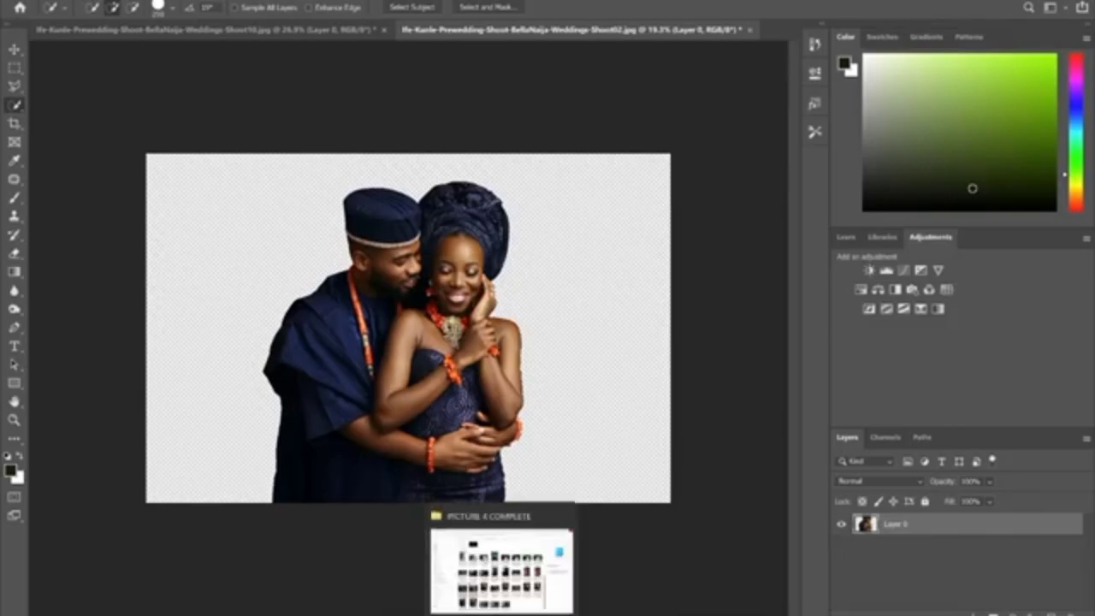
# Step: Open the two downloaded tree images from the Downloads folder as separate documents in Photoshop
pyautogui.click(501, 560)
pyautogui.click(47, 210)
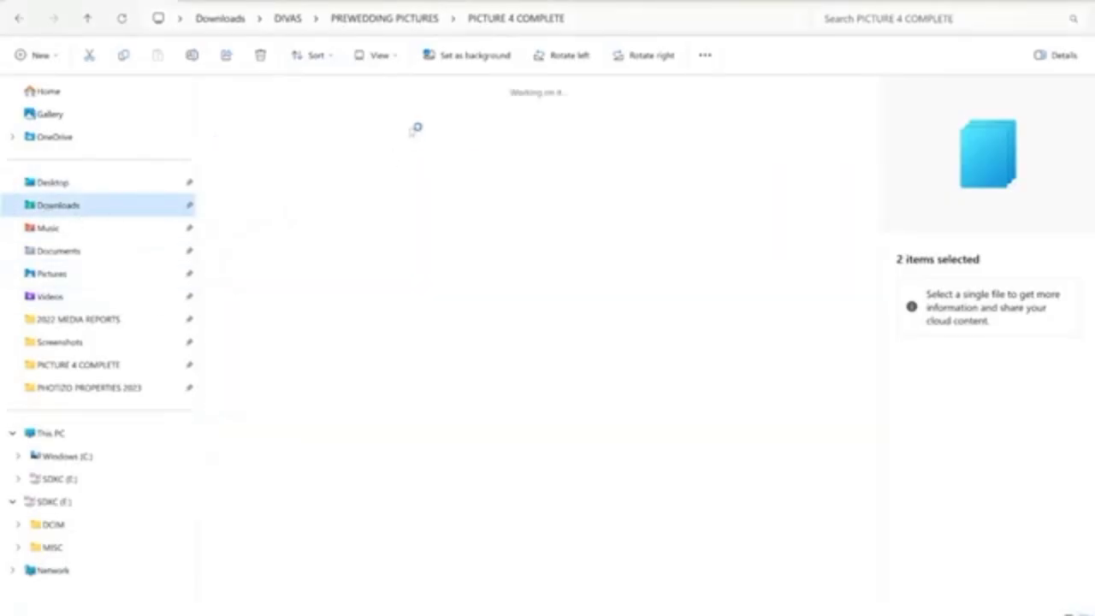
pyautogui.scroll(4, 428, 211)
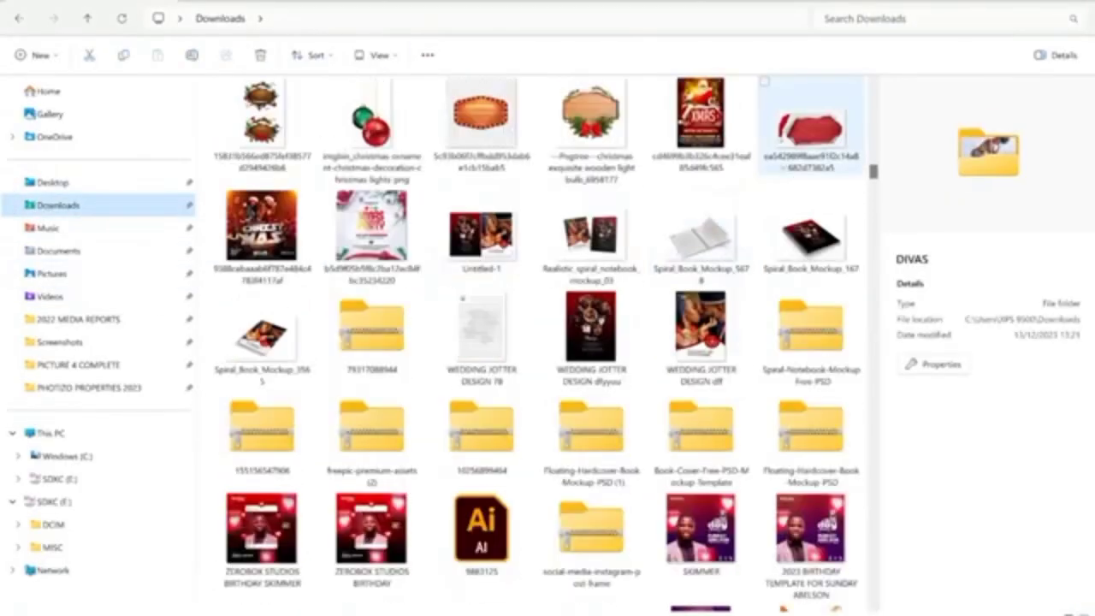
pyautogui.moveTo(874, 172); pyautogui.dragTo(875, 91)
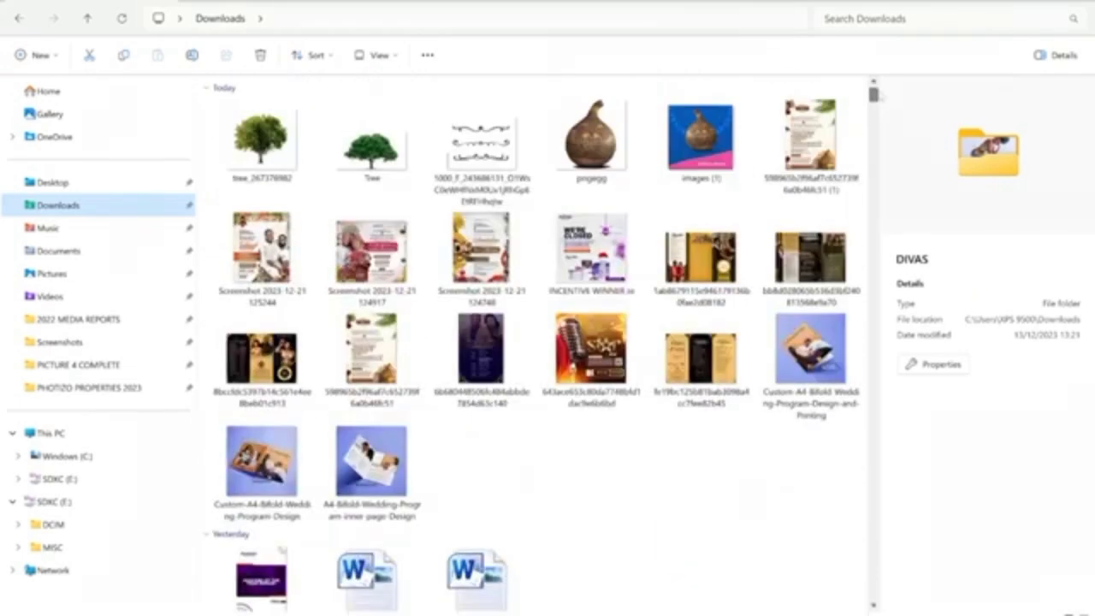
pyautogui.click(387, 167)
pyautogui.keyDown('ctrl'); pyautogui.click(264, 144); pyautogui.keyUp('ctrl')
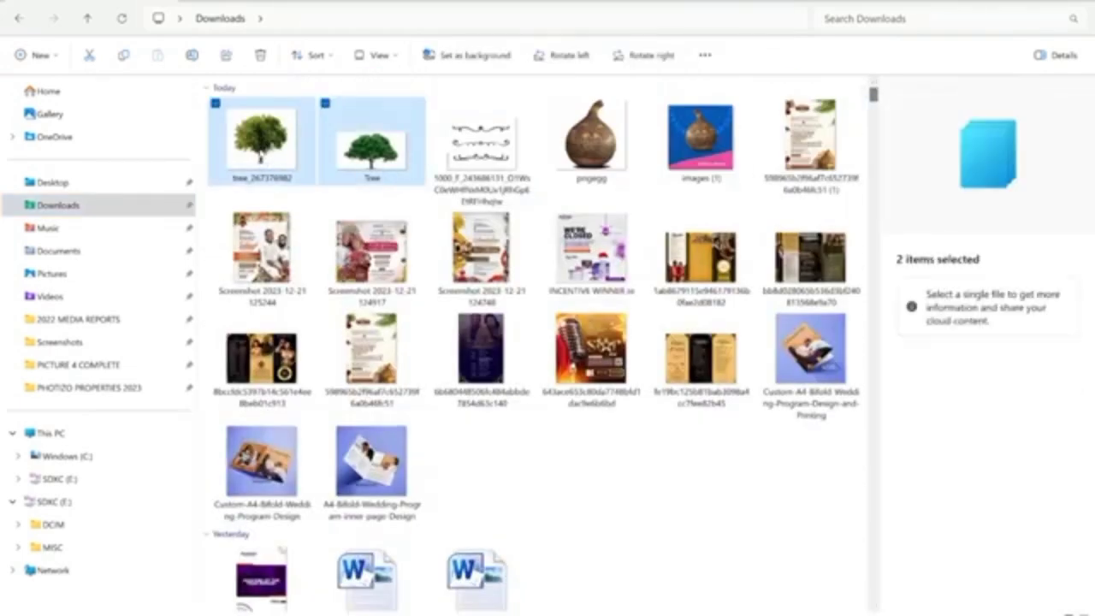
pyautogui.moveTo(263, 158); pyautogui.dragTo(633, 33)
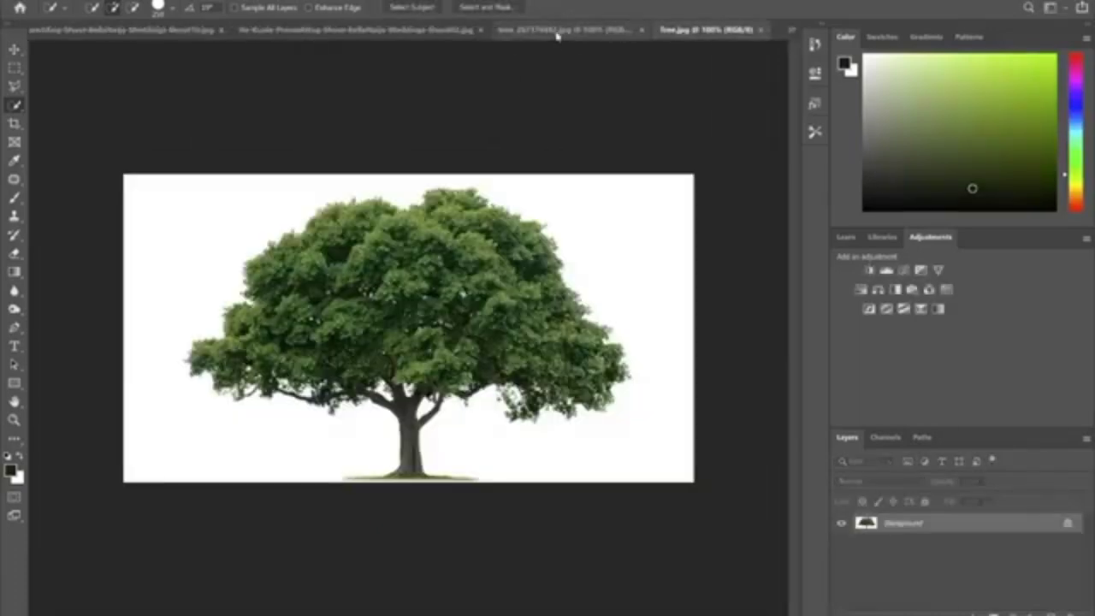
# Step: In the GreeLand tree document, start a Color Range selection and sample the white background around the tree
pyautogui.click(556, 30)
pyautogui.scroll(3, 411, 342)
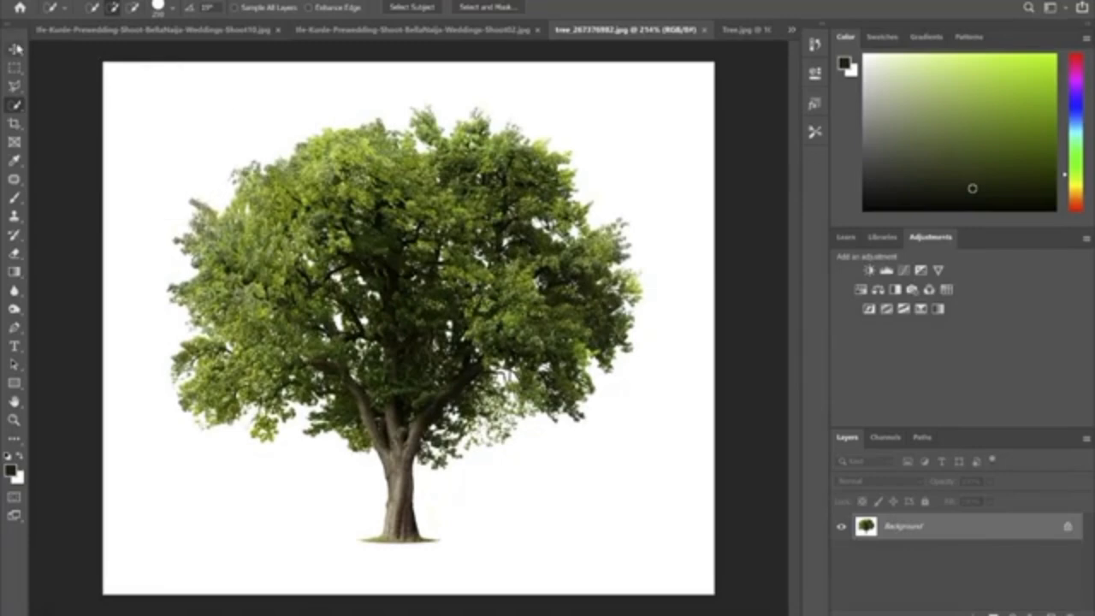
pyautogui.click(14, 48)
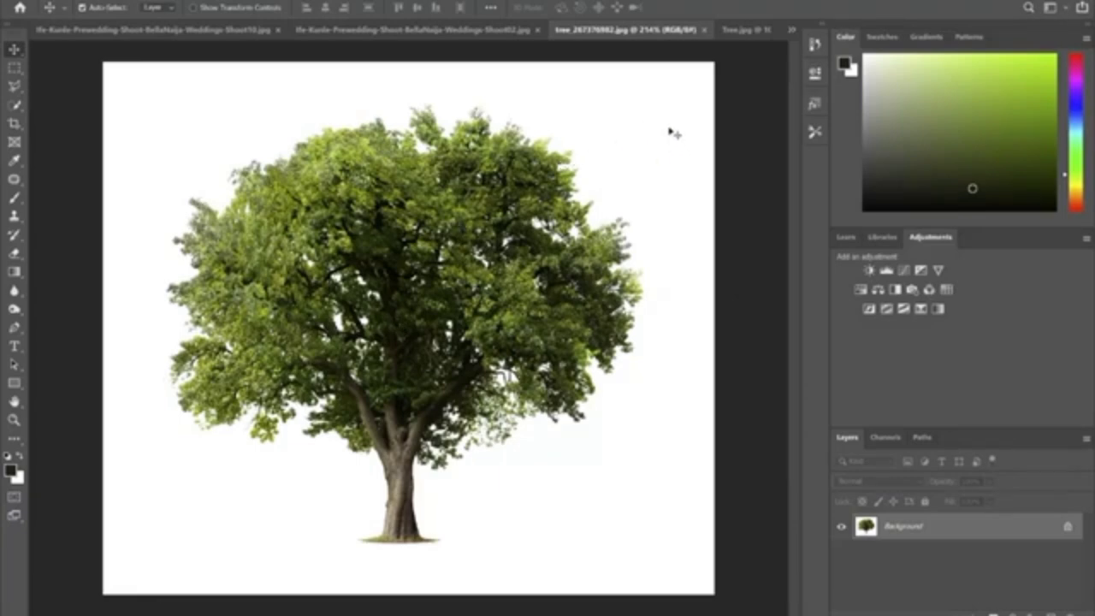
pyautogui.hotkey('ctrl', 'j')
pyautogui.click(165, 1)
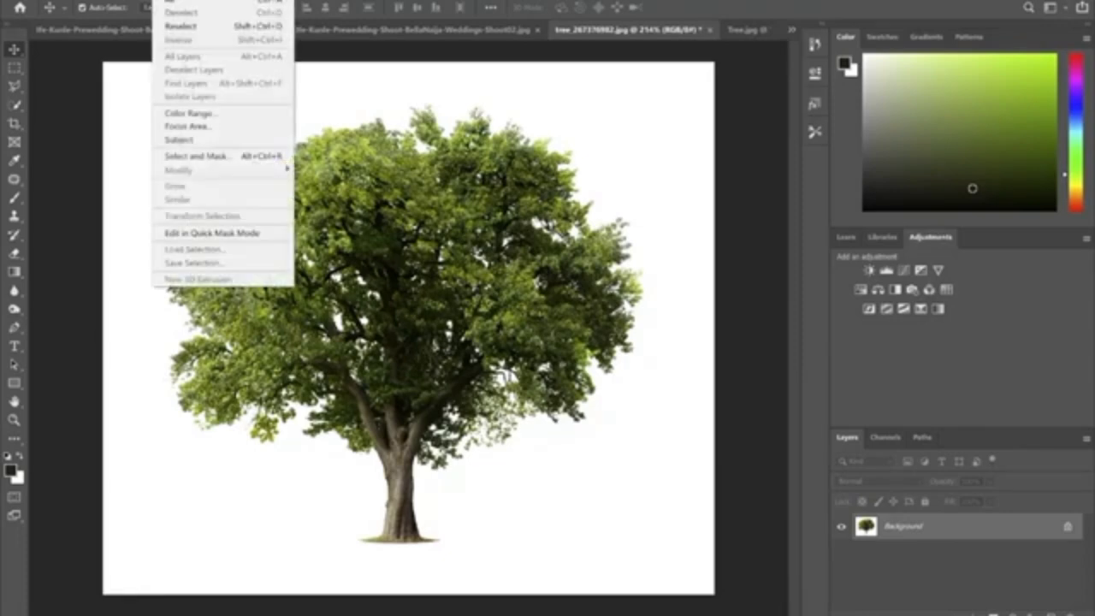
pyautogui.click(205, 116)
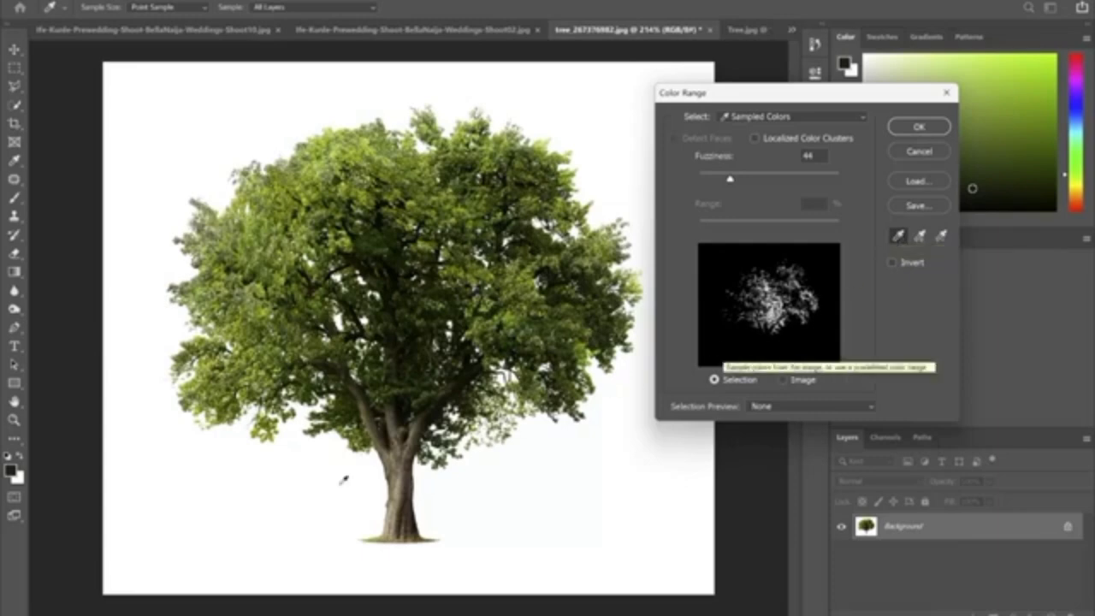
pyautogui.click(180, 496)
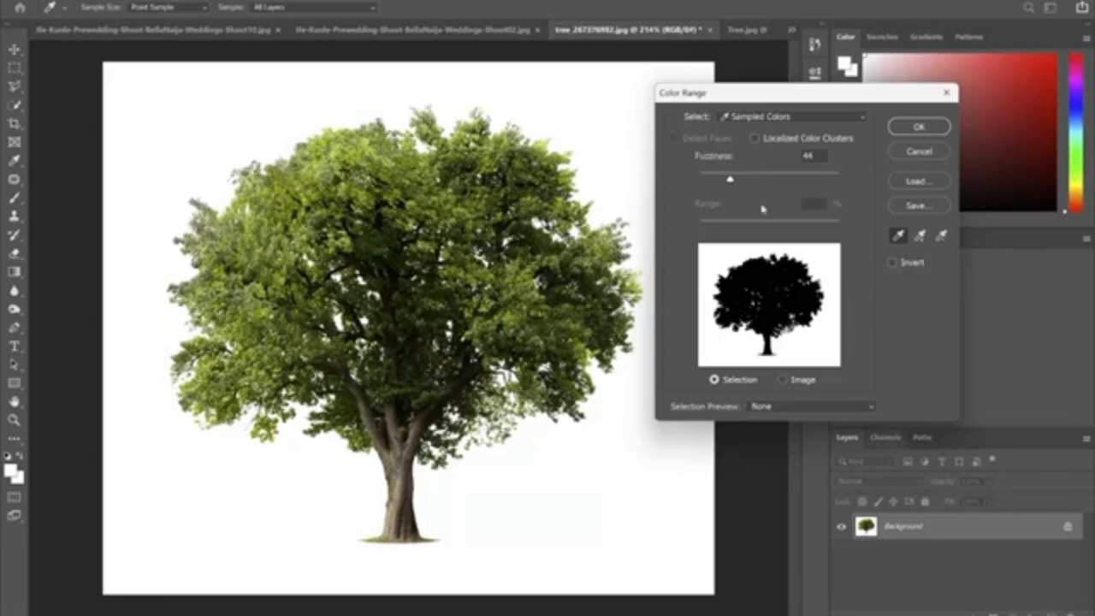
# Step: Set the Color Range fuzziness to 83 and apply the selection of the white background
pyautogui.moveTo(735, 182); pyautogui.dragTo(783, 178)
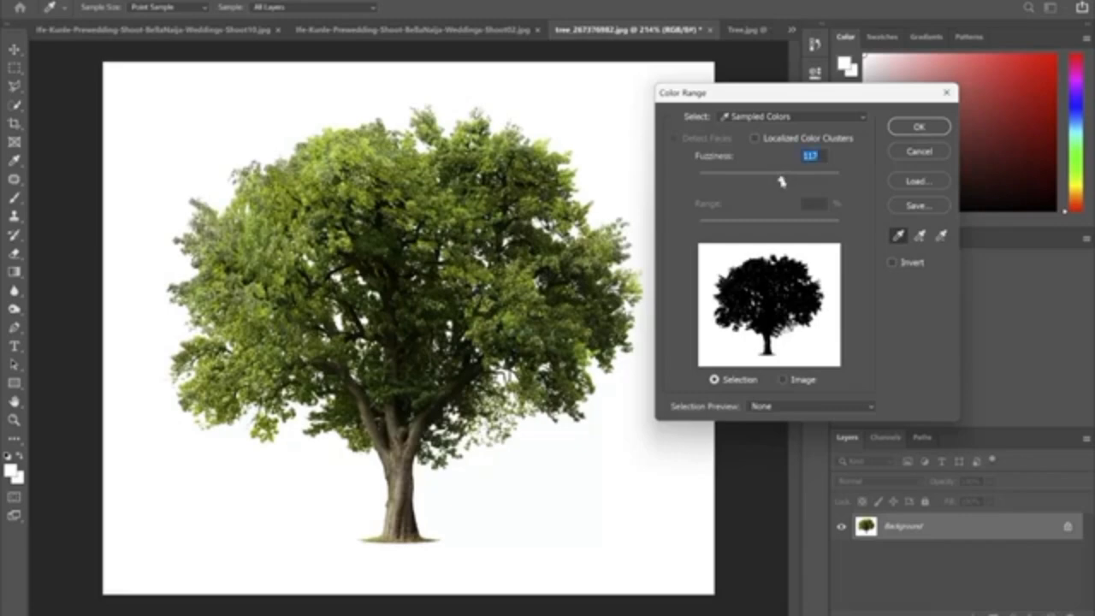
pyautogui.moveTo(781, 181); pyautogui.dragTo(764, 181)
pyautogui.moveTo(763, 181)
pyautogui.mouseDown()
pyautogui.moveTo(856, 198)
pyautogui.moveTo(758, 180)
pyautogui.mouseUp()
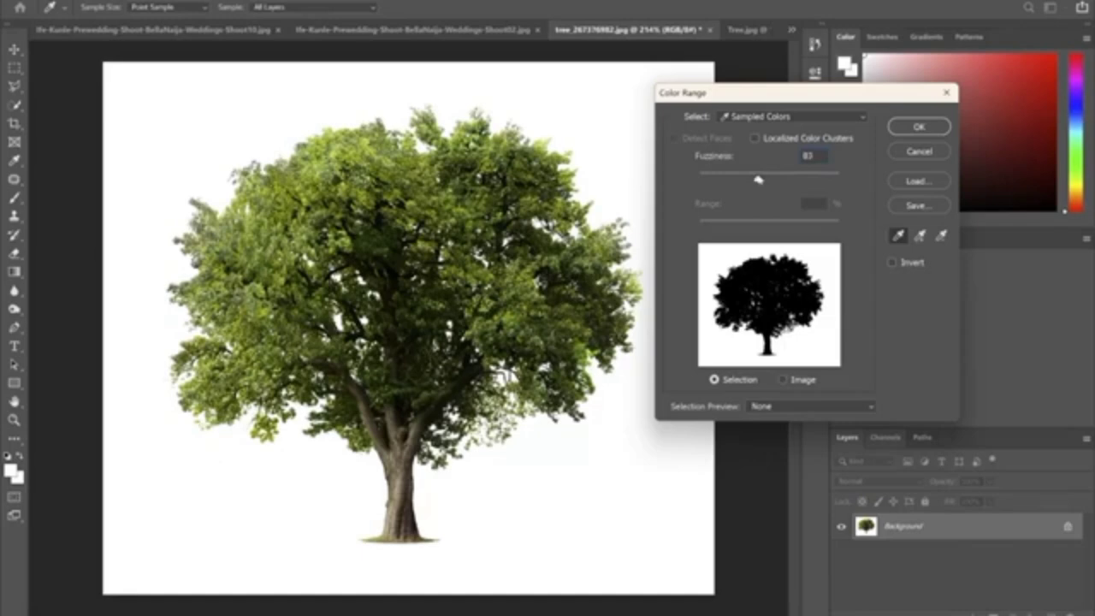
pyautogui.click(917, 126)
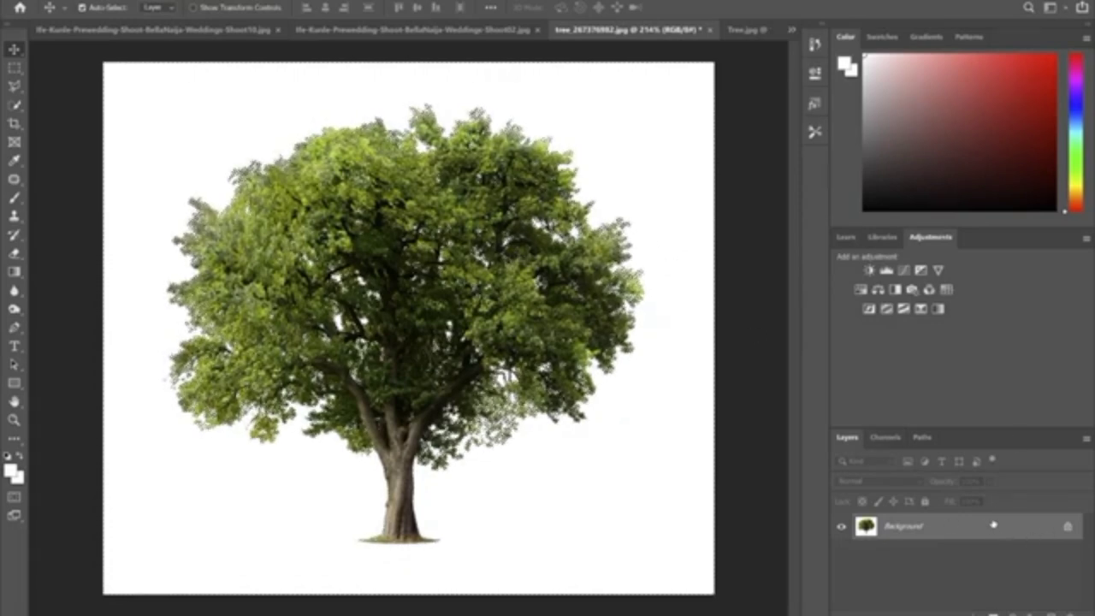
# Step: Convert the locked Background into a regular layer named Layer 0, then delete the selected white area and deselect
pyautogui.doubleClick(1052, 531)
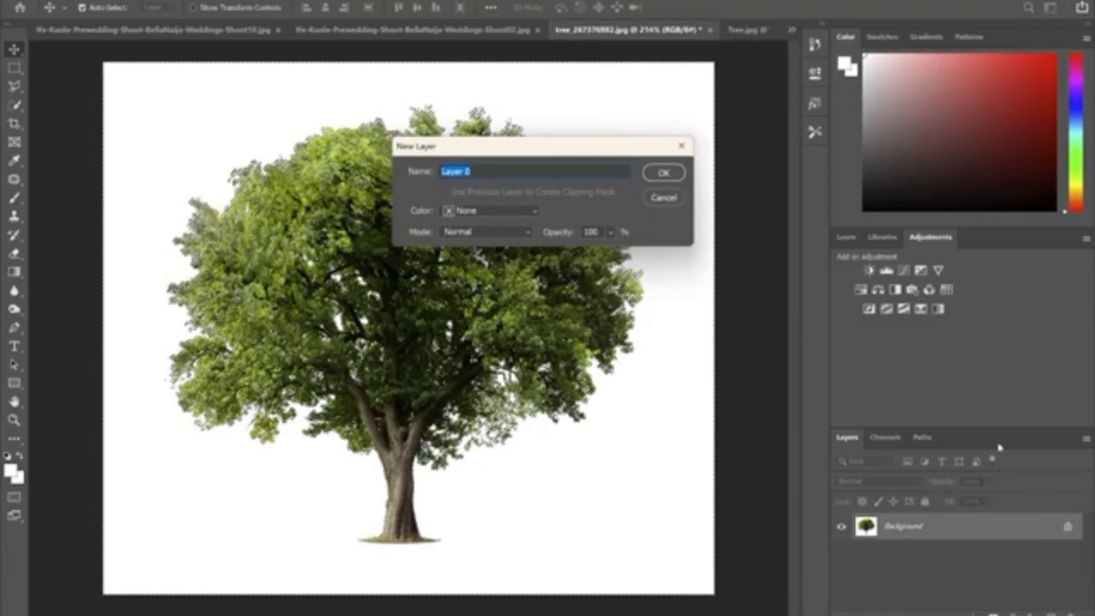
pyautogui.click(664, 174)
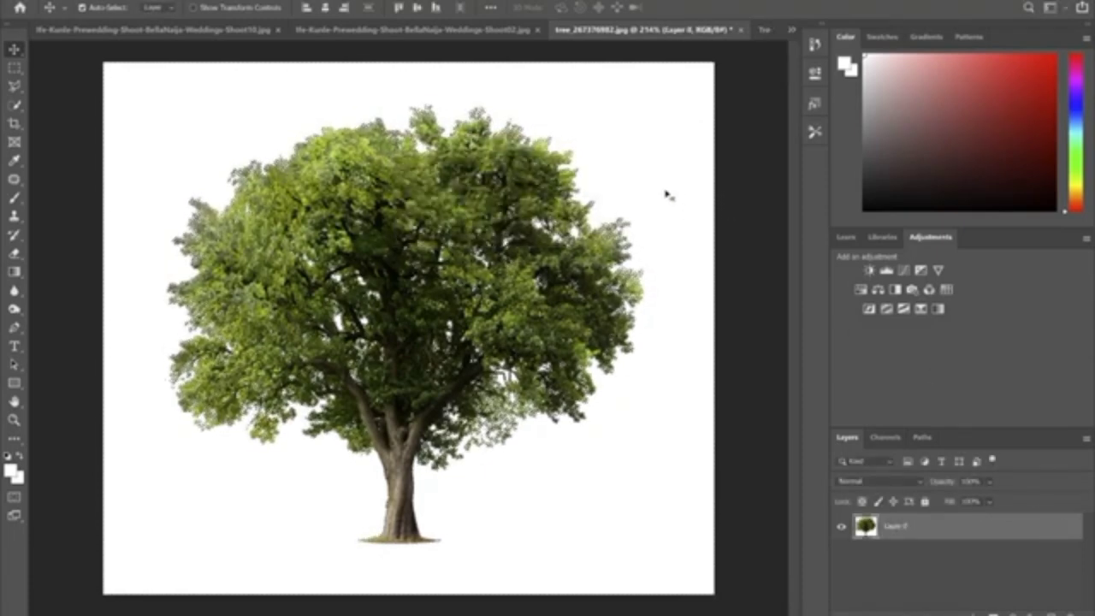
pyautogui.press('Delete')
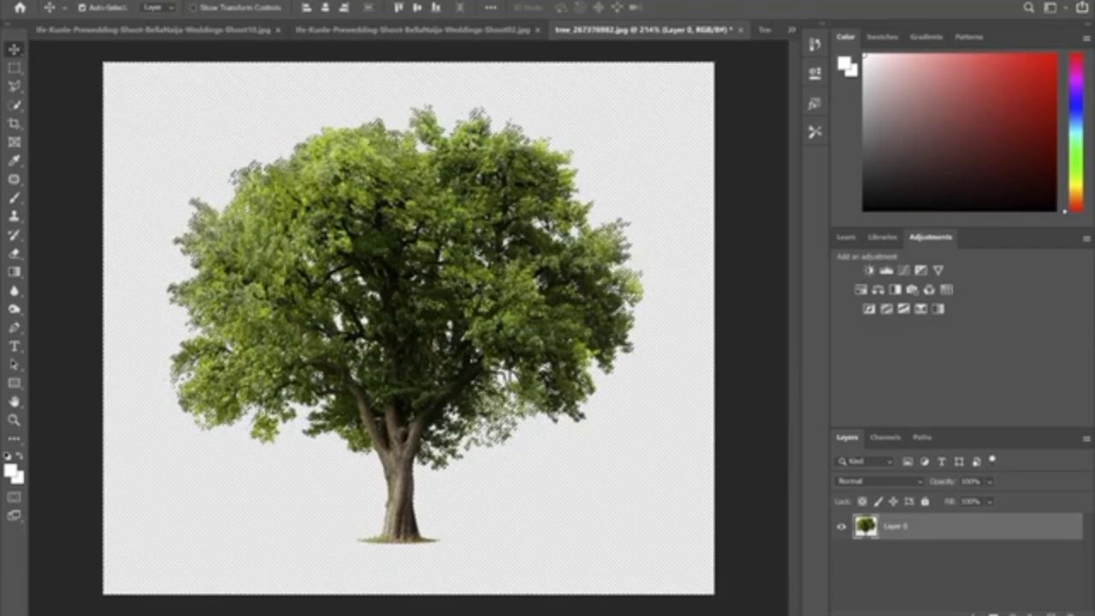
pyautogui.hotkey('ctrl', 'd')
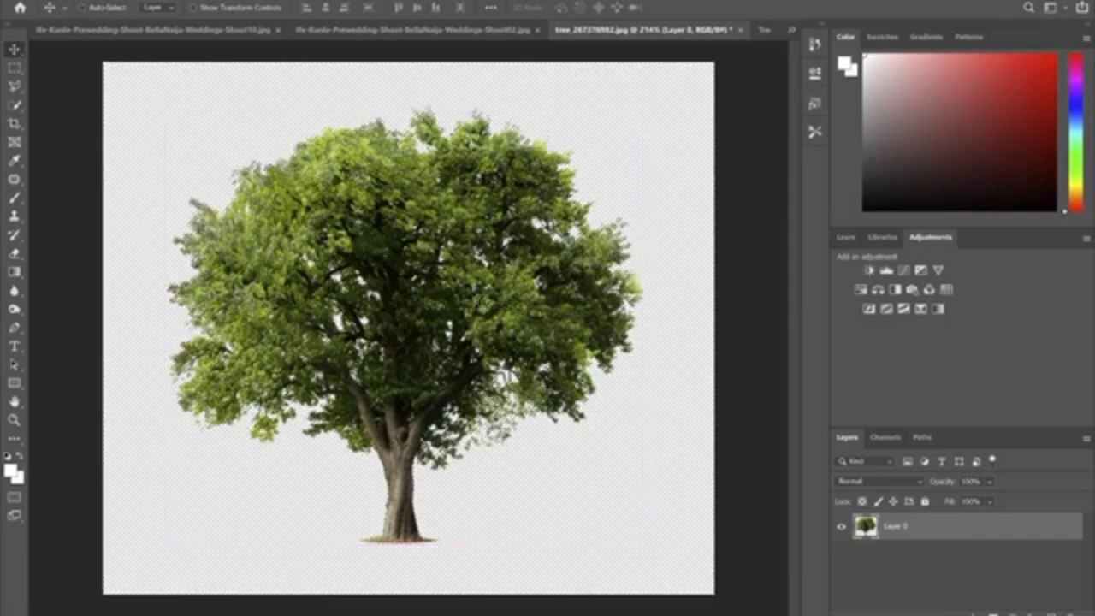
# Step: Examine the leaf edges and the gaps between the branches of the cutout tree for leftover white background
pyautogui.scroll(10, 372, 312)
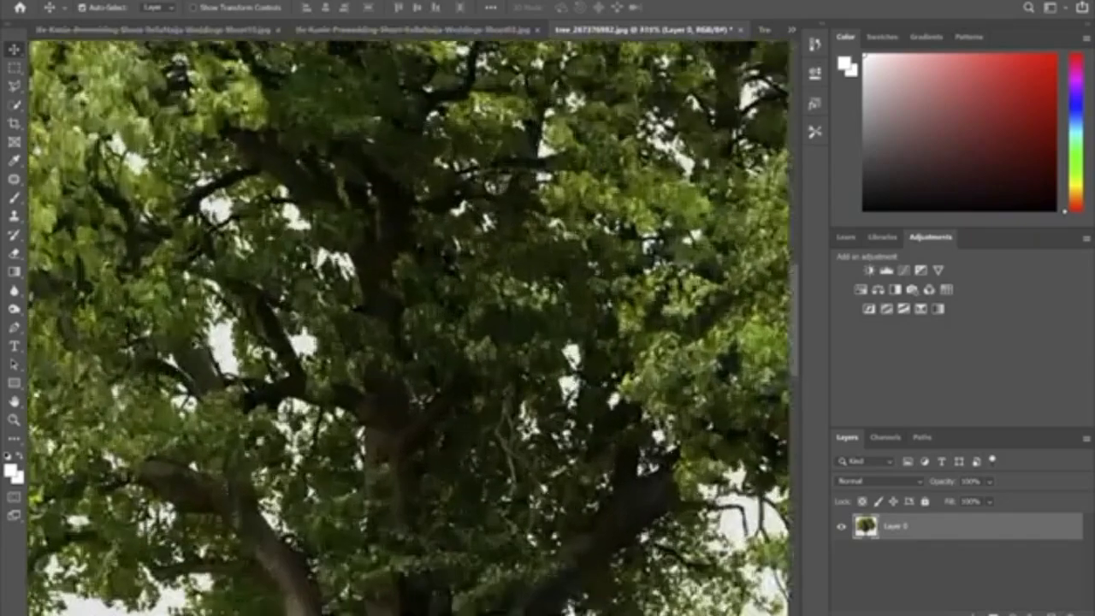
pyautogui.scroll(-10, 254, 338)
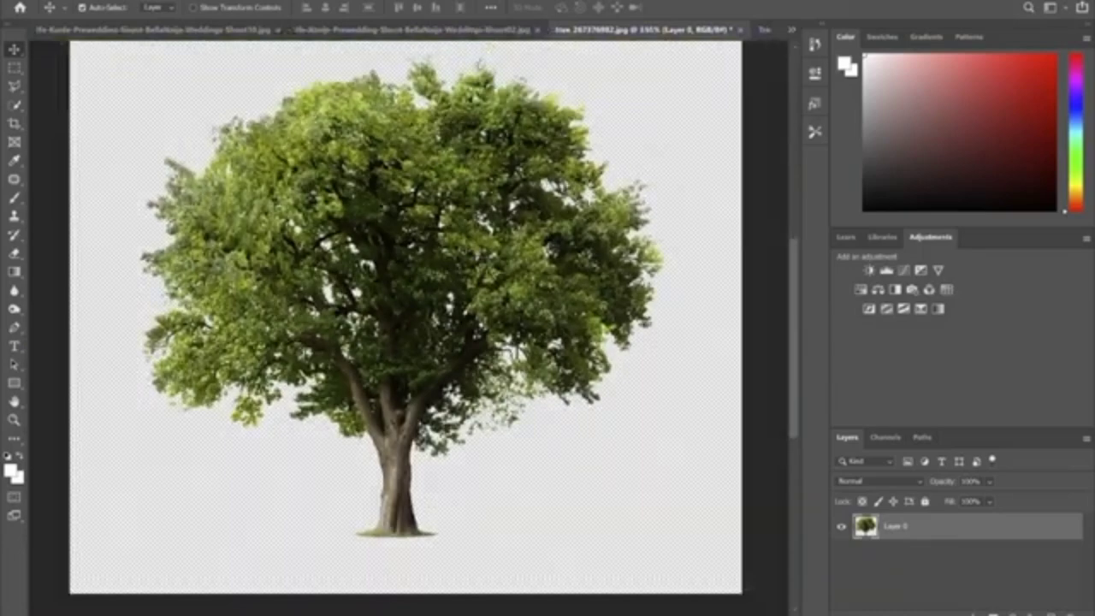
pyautogui.scroll(-4, 412, 375)
pyautogui.scroll(7, 411, 254)
pyautogui.scroll(-7, 408, 328)
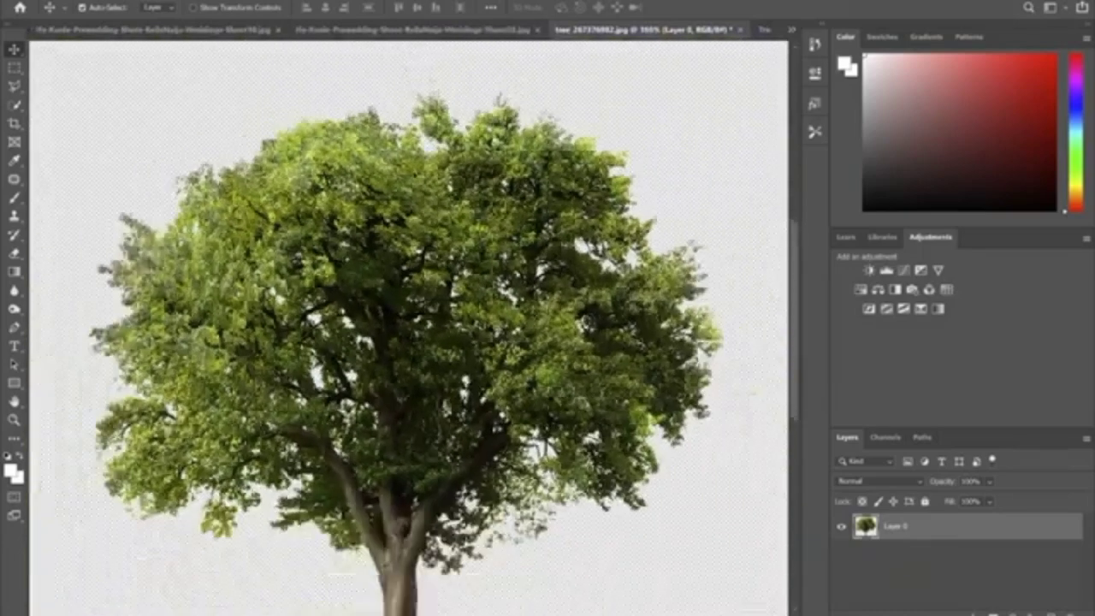
pyautogui.scroll(4, 409, 328)
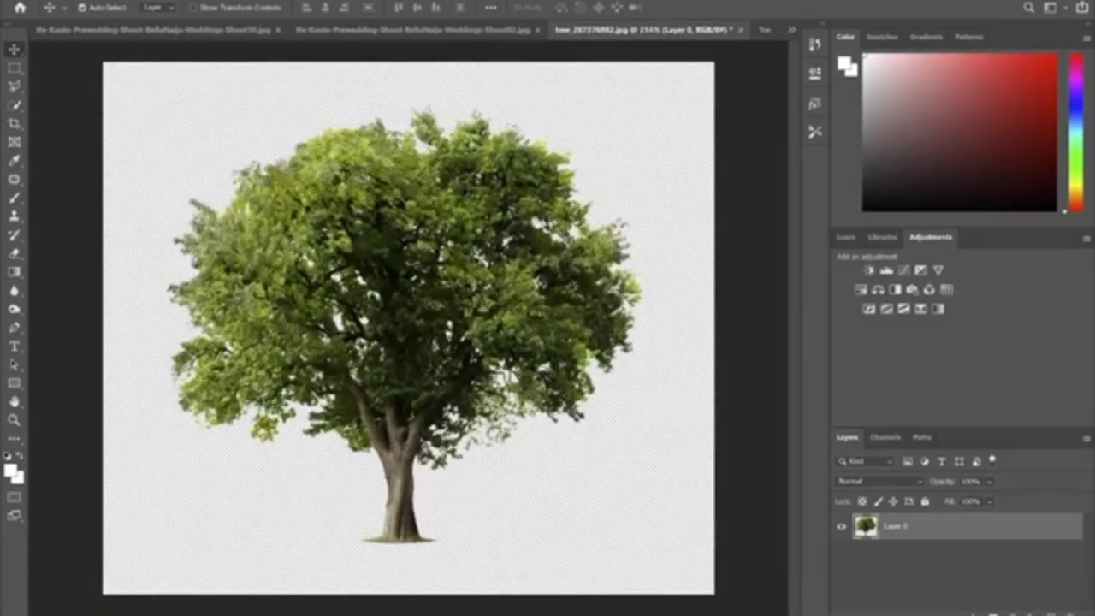
# Step: In the Tree.jpg document, convert the locked Background into a regular layer named Layer 0
pyautogui.click(762, 30)
pyautogui.scroll(2, 423, 310)
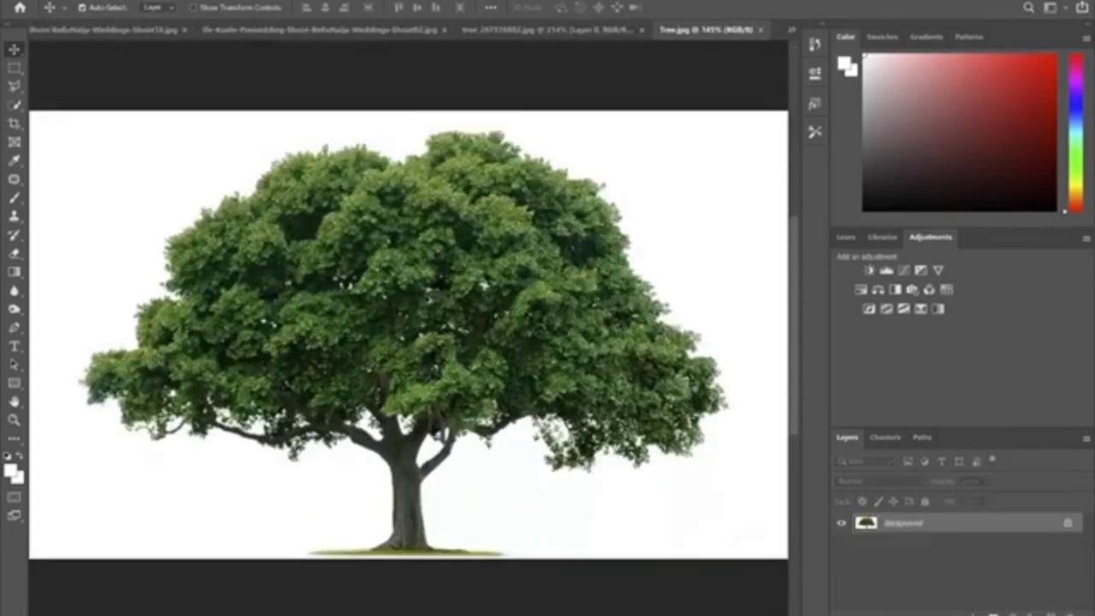
pyautogui.scroll(-1, 452, 299)
pyautogui.doubleClick(1049, 526)
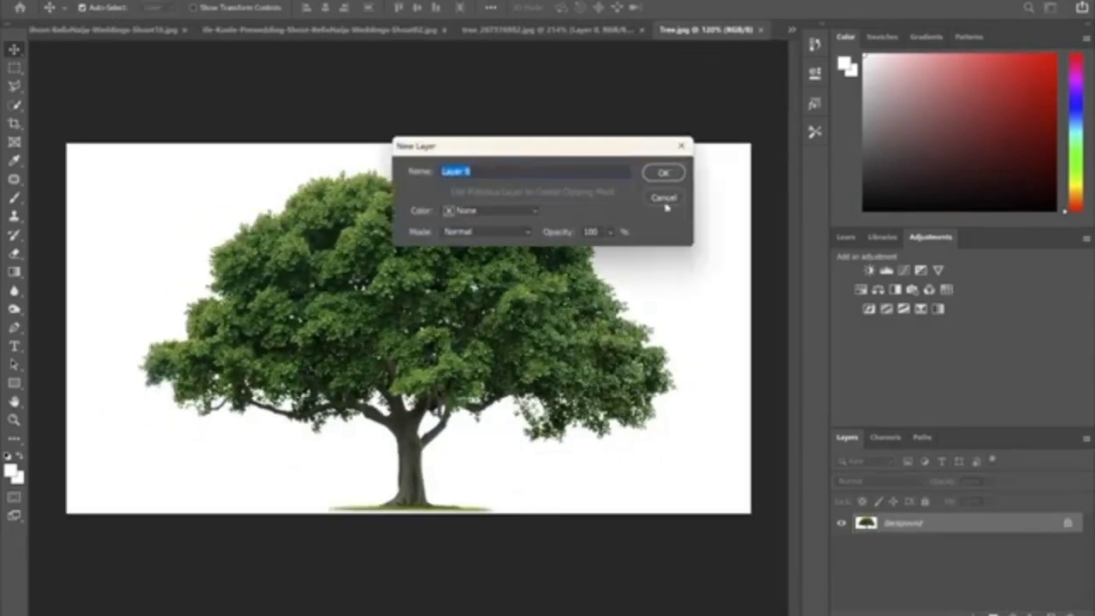
pyautogui.click(658, 172)
# Step: Select the white background around the tree with Color Range at fuzziness 83, and delete it
pyautogui.click(196, 4)
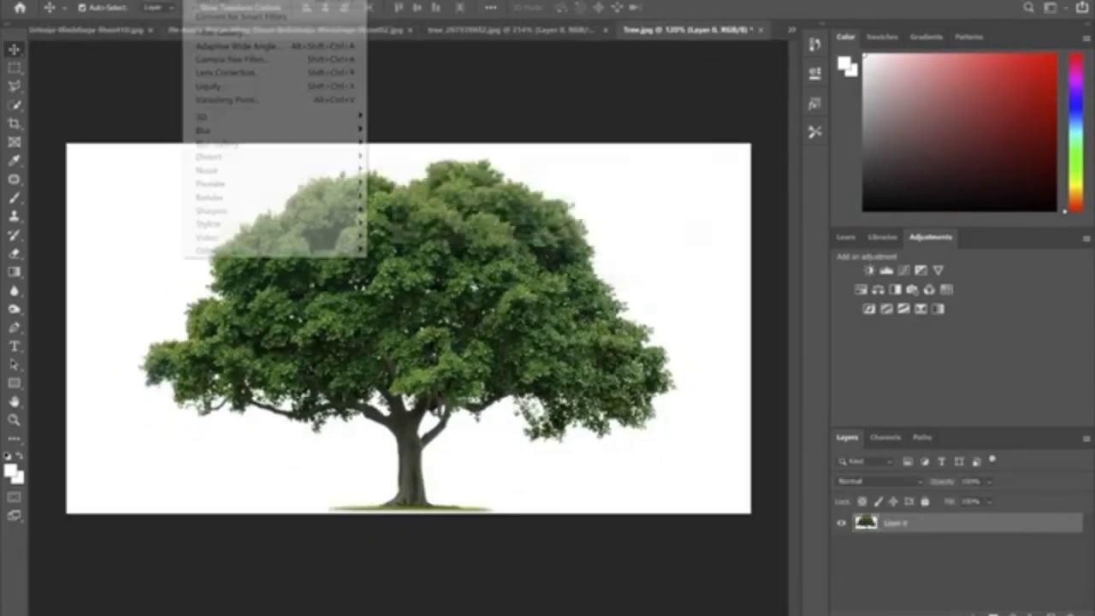
pyautogui.moveTo(167, 1)
pyautogui.click(199, 115)
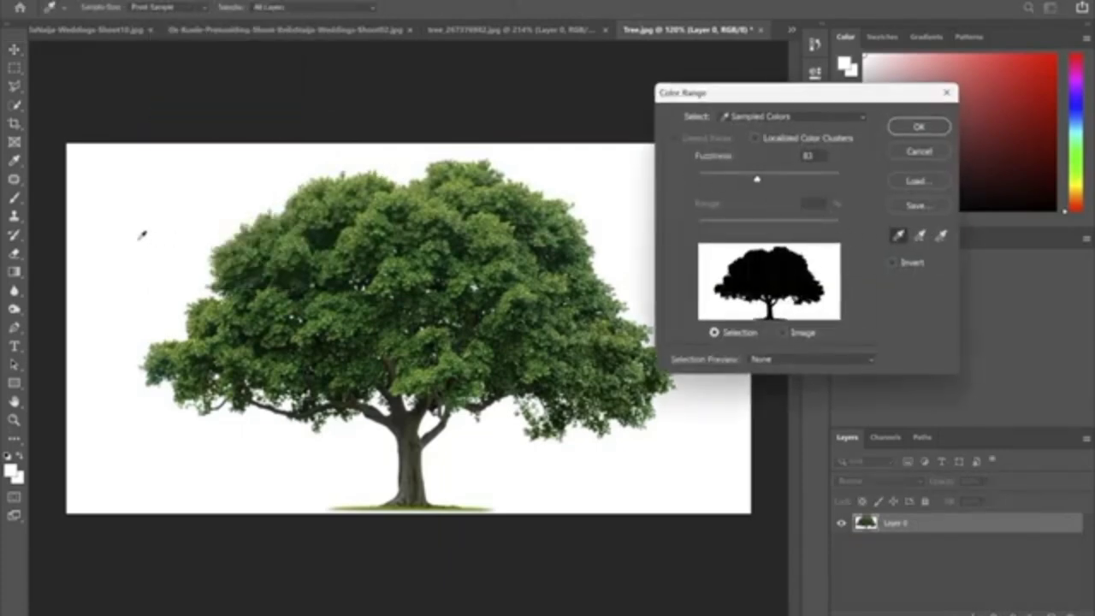
pyautogui.click(918, 128)
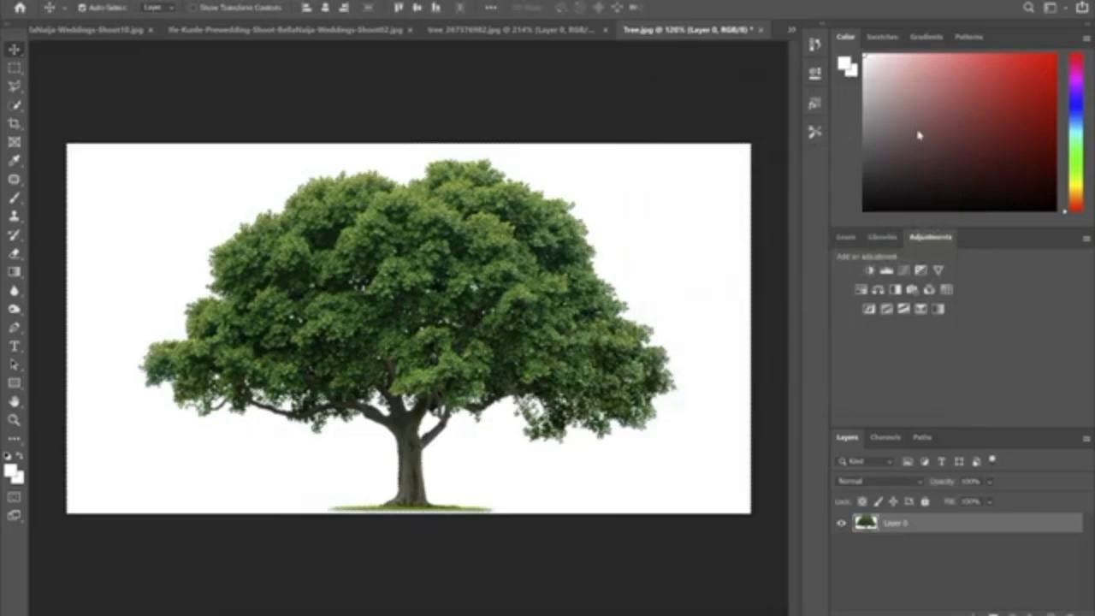
pyautogui.press('Delete')
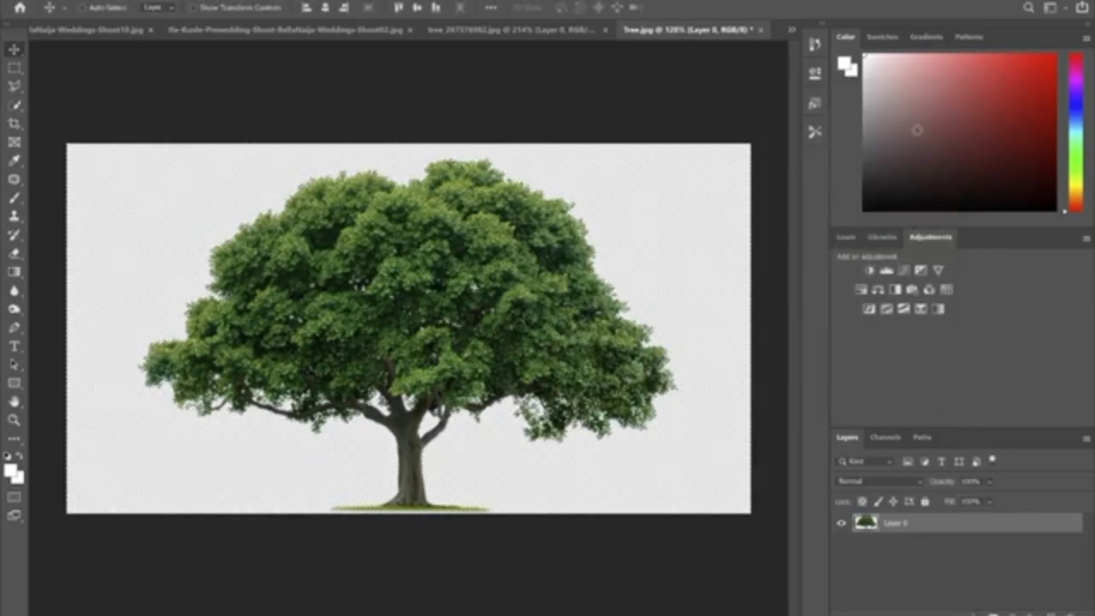
pyautogui.scroll(6, 352, 323)
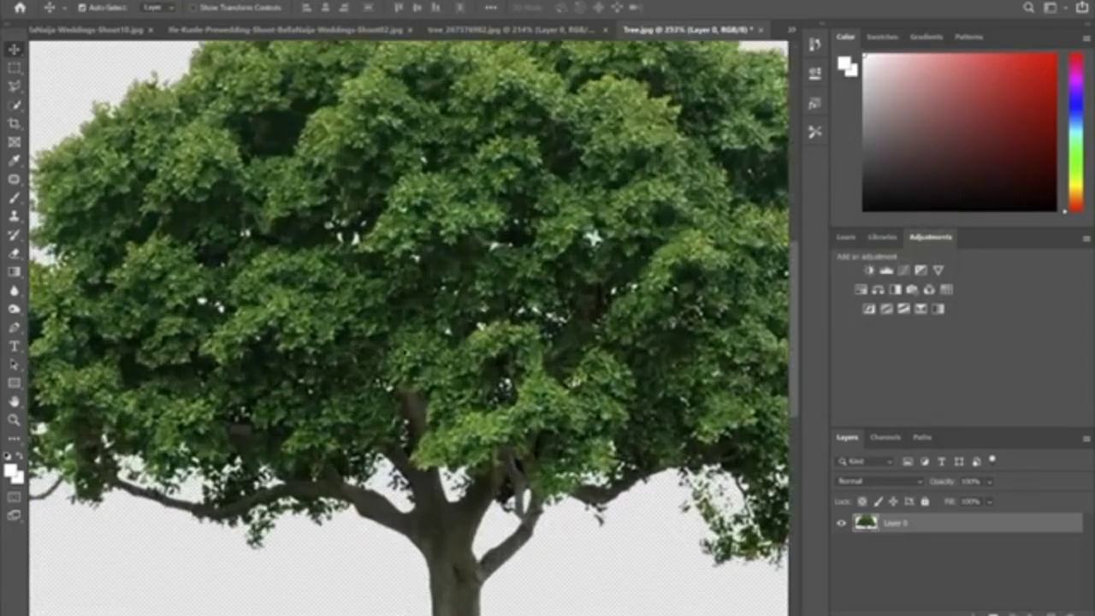
pyautogui.scroll(-8, 494, 245)
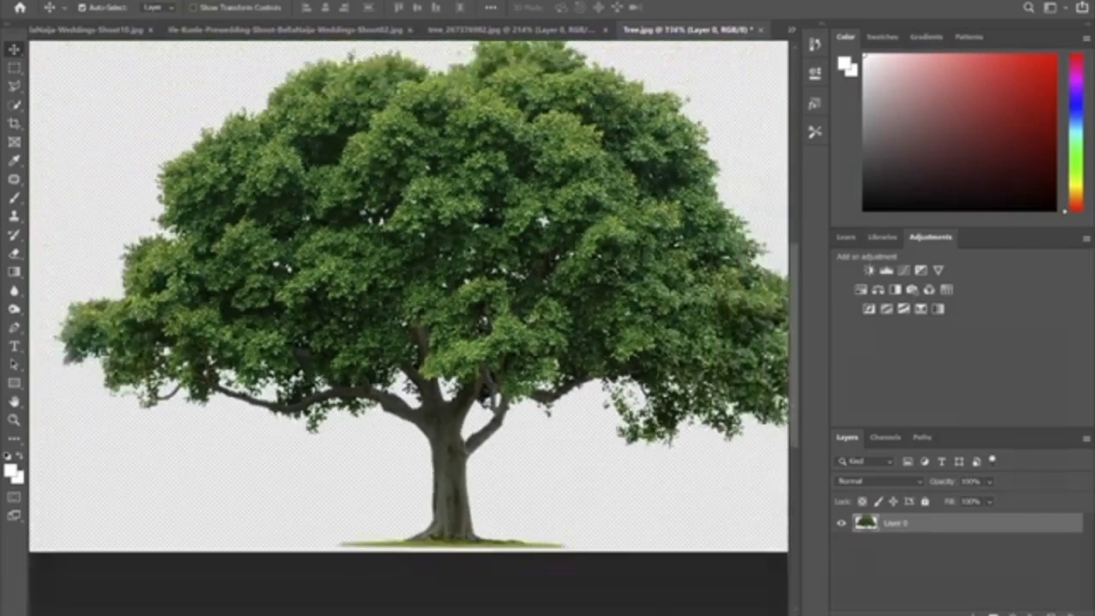
pyautogui.scroll(1, 387, 332)
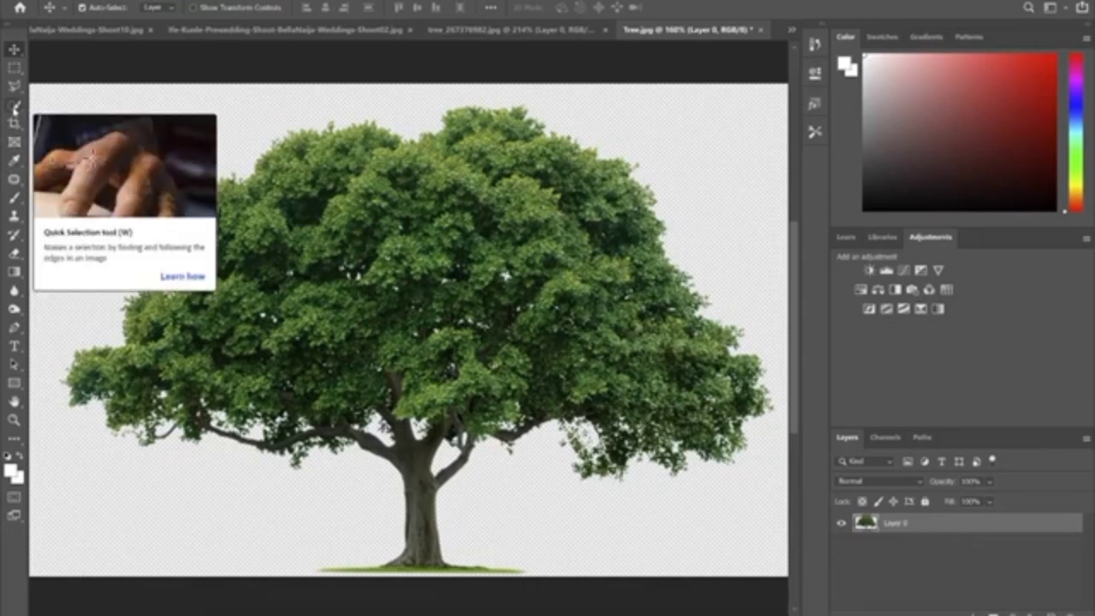
pyautogui.click(167, 1)
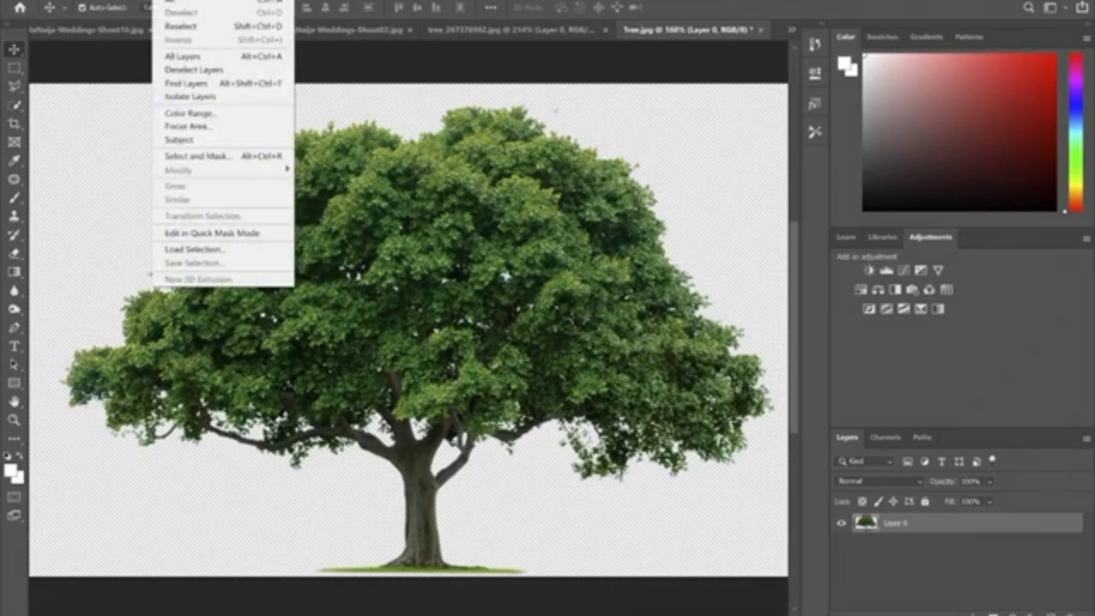
pyautogui.click(537, 79)
pyautogui.scroll(-5, 380, 187)
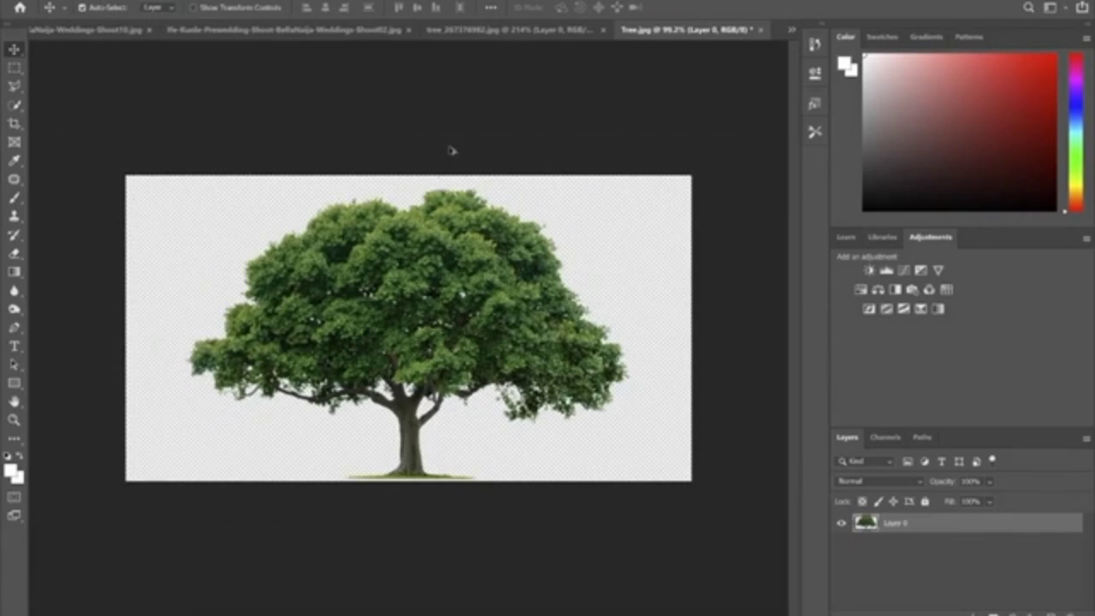
pyautogui.scroll(-1, 452, 150)
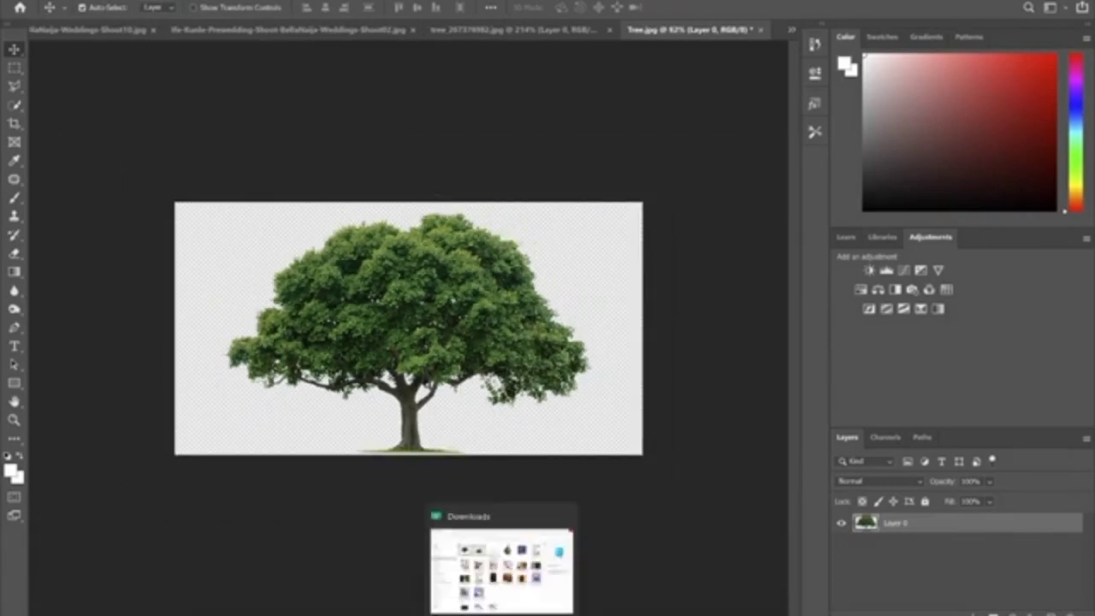
# Step: Find the SHILOH 2023 s image in the Downloads folder and open it as a separate document in Photoshop
pyautogui.click(501, 564)
pyautogui.scroll(-10, 725, 339)
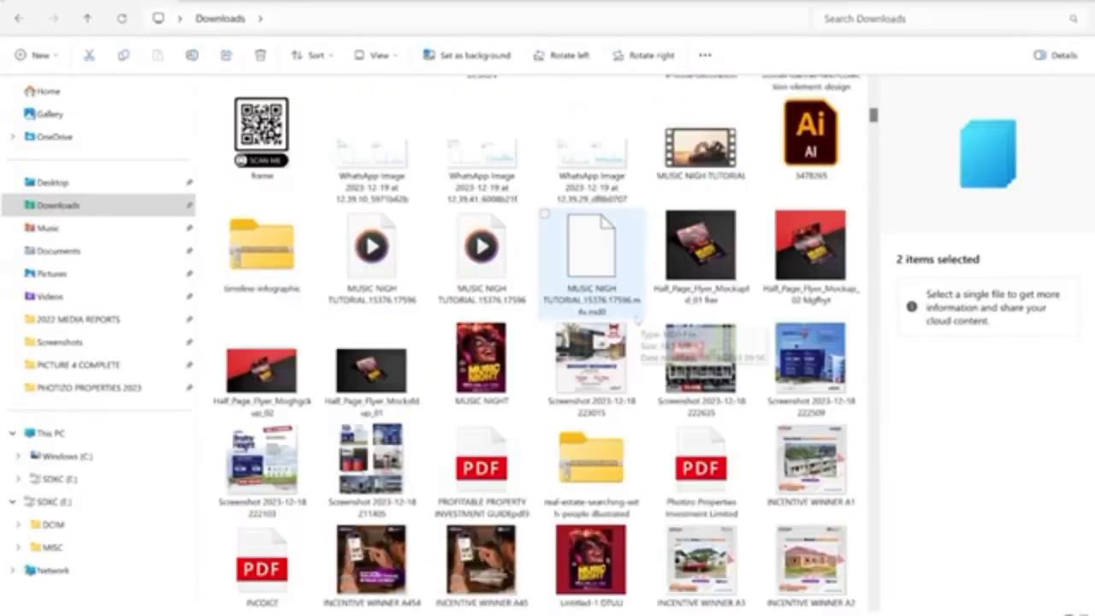
pyautogui.scroll(-8, 501, 276)
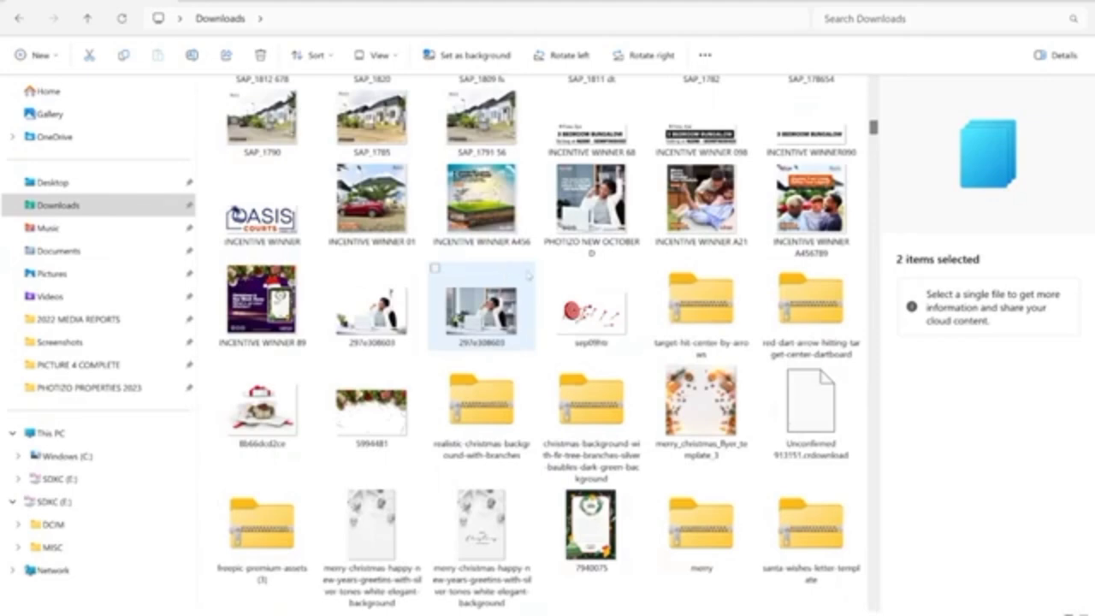
pyautogui.scroll(-10, 528, 274)
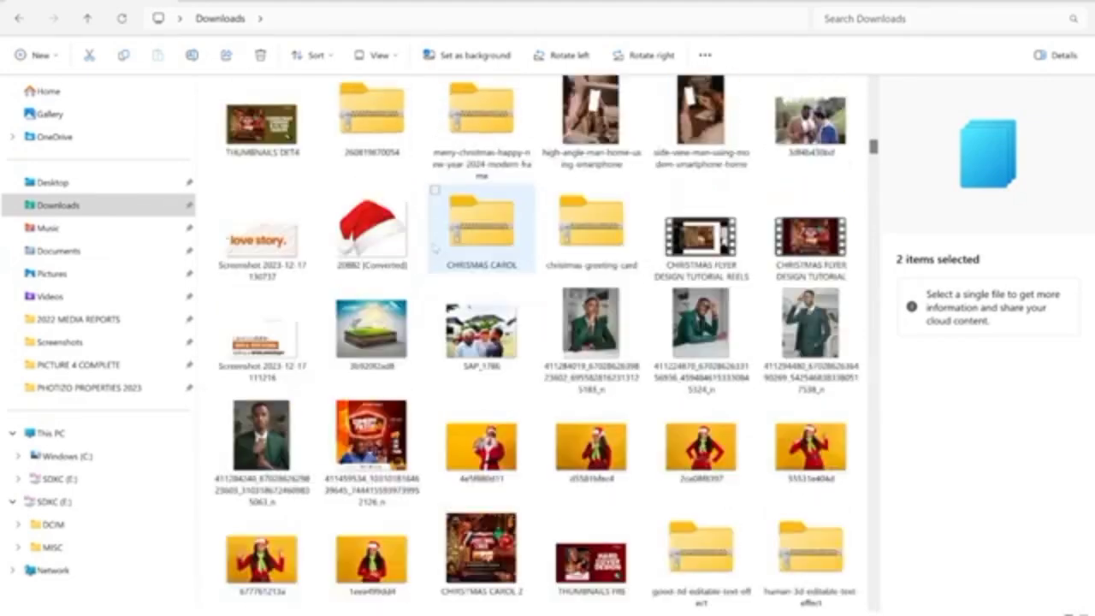
pyautogui.scroll(-10, 508, 315)
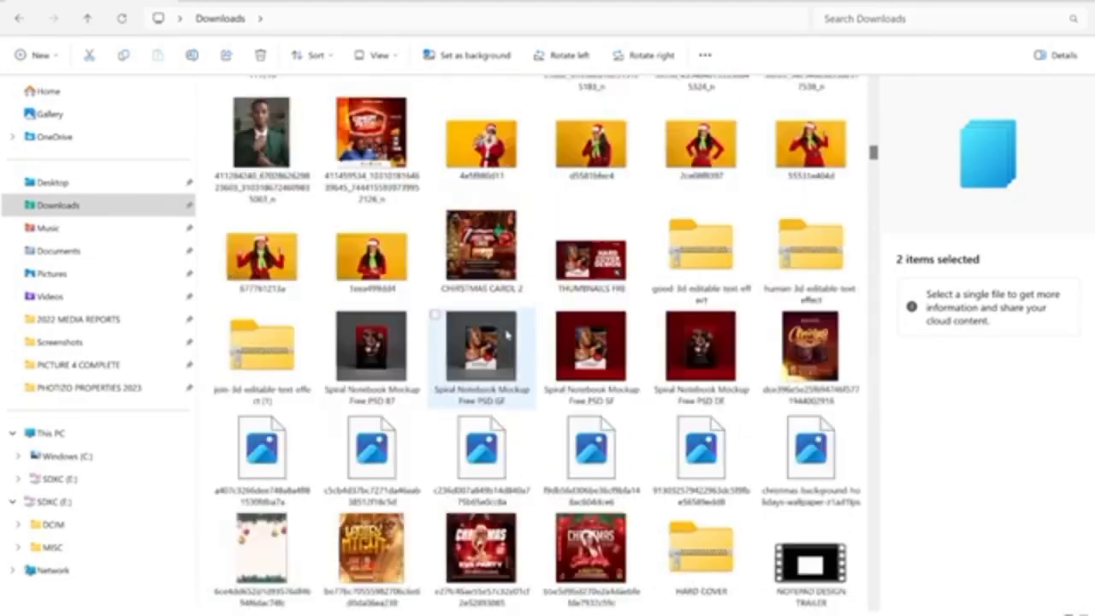
pyautogui.scroll(-10, 525, 292)
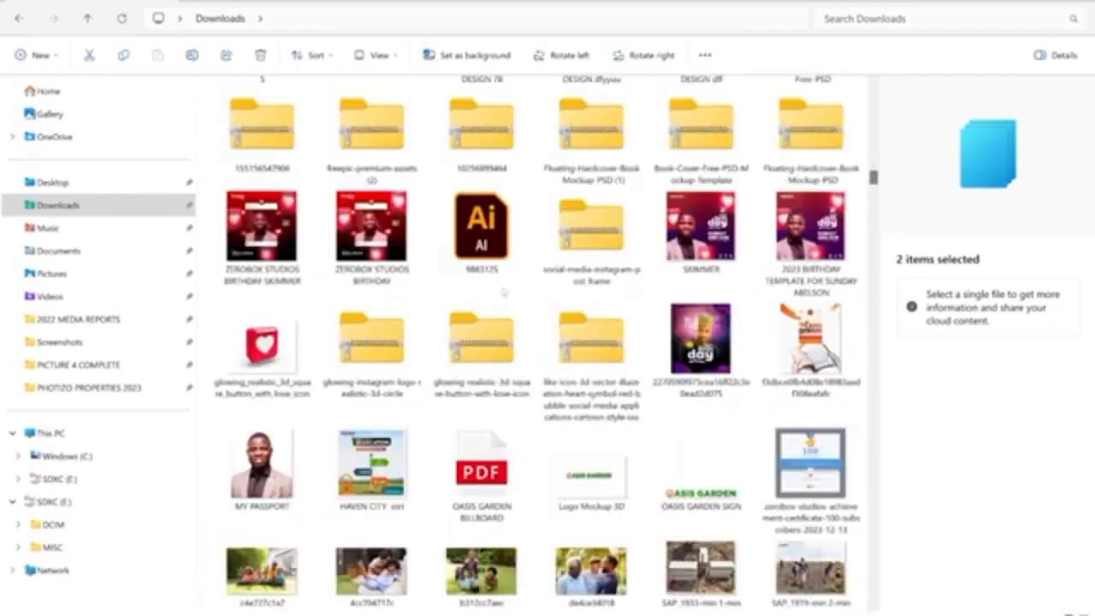
pyautogui.scroll(5, 523, 290)
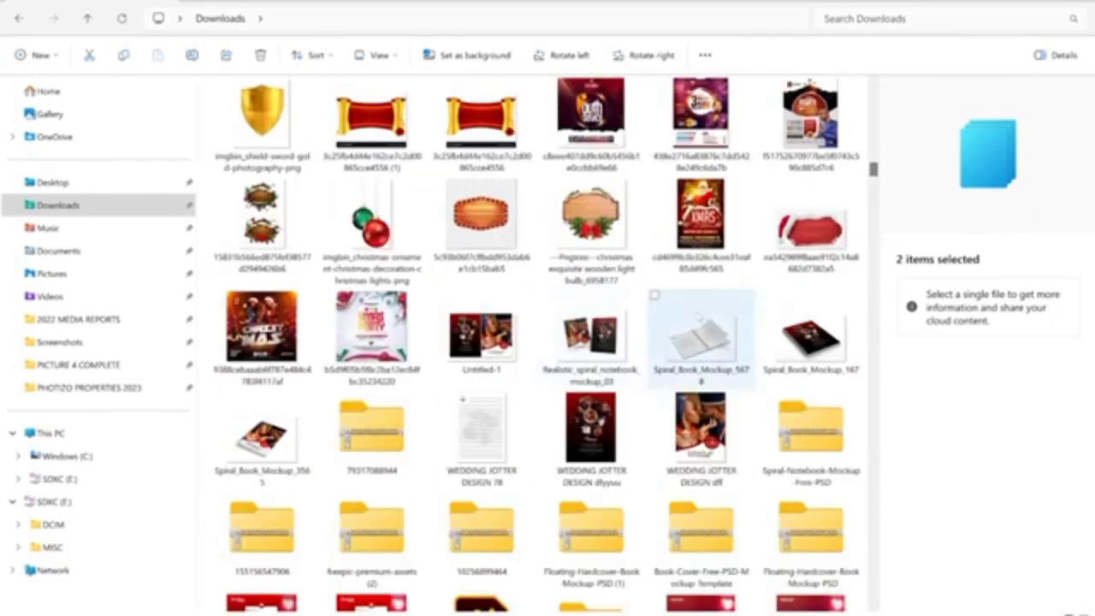
pyautogui.scroll(-2, 761, 256)
pyautogui.scroll(-5, 760, 206)
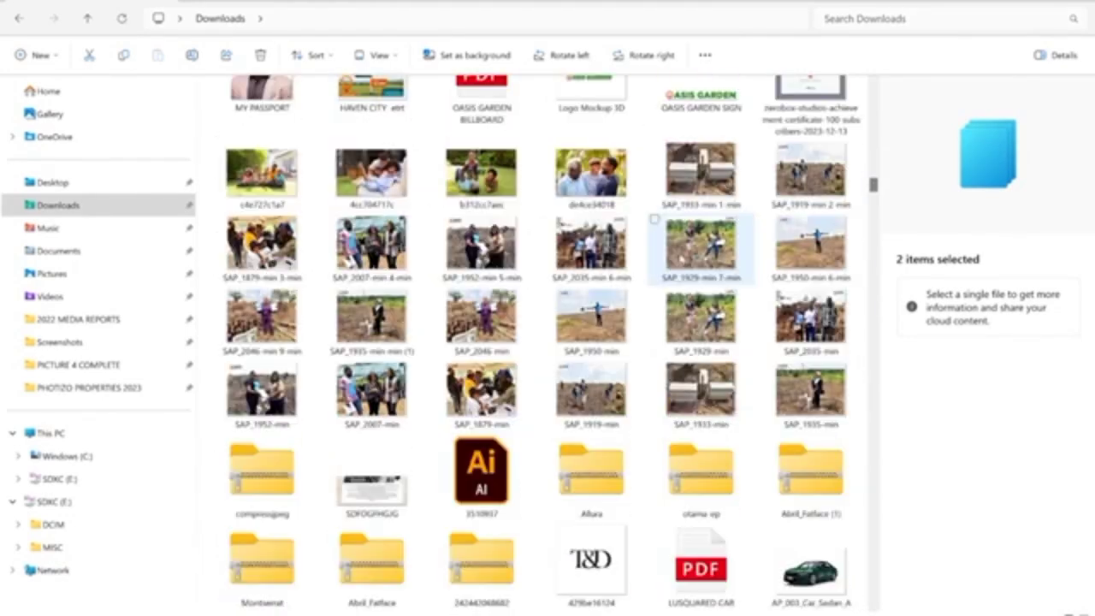
pyautogui.scroll(-12, 701, 248)
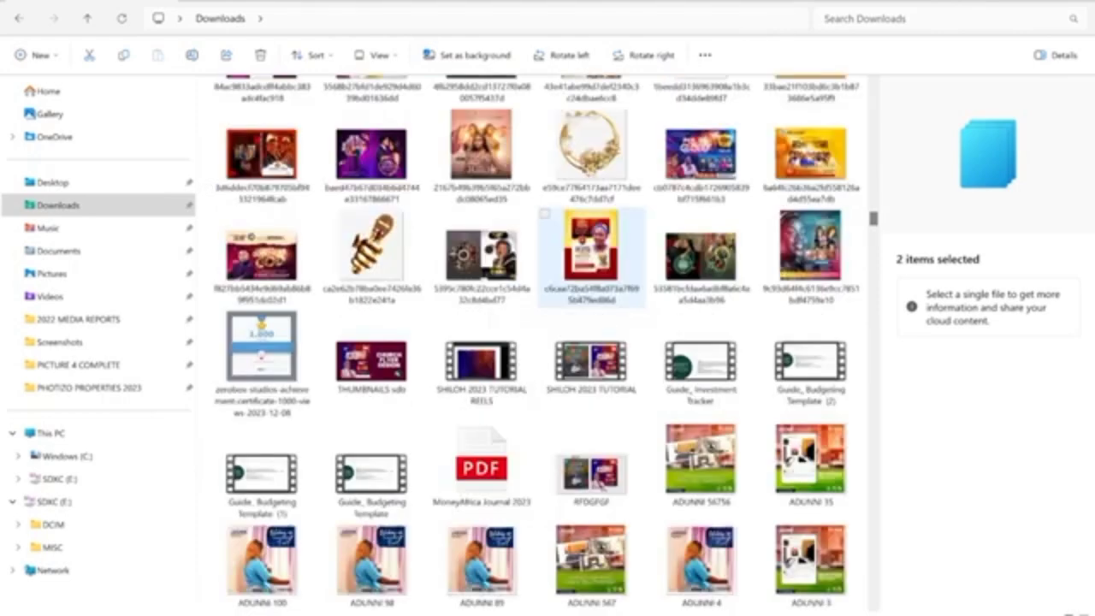
pyautogui.scroll(-10, 598, 318)
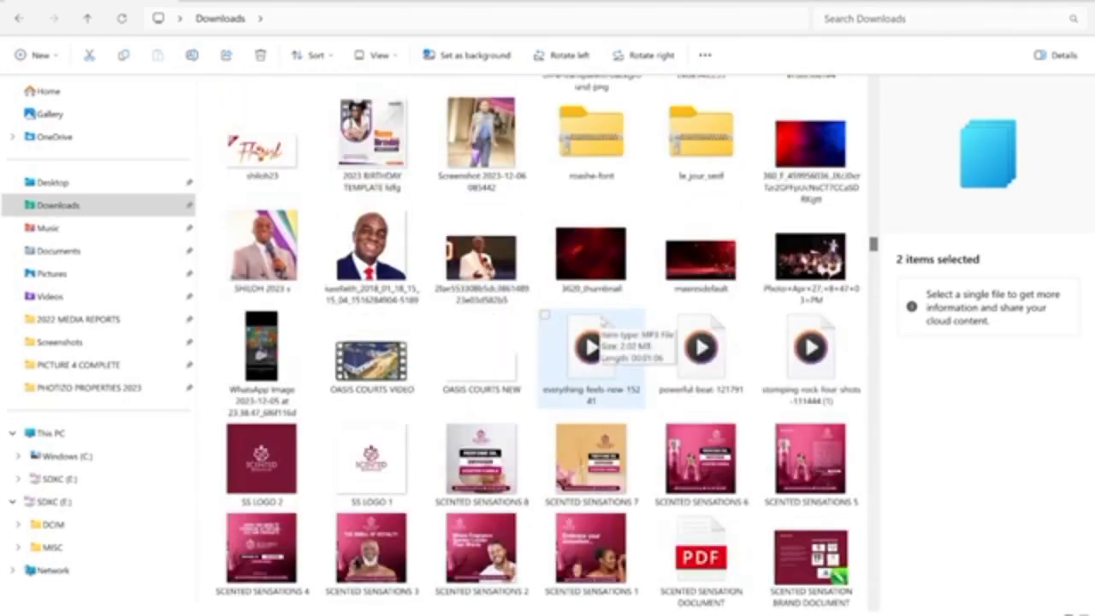
pyautogui.click(260, 257)
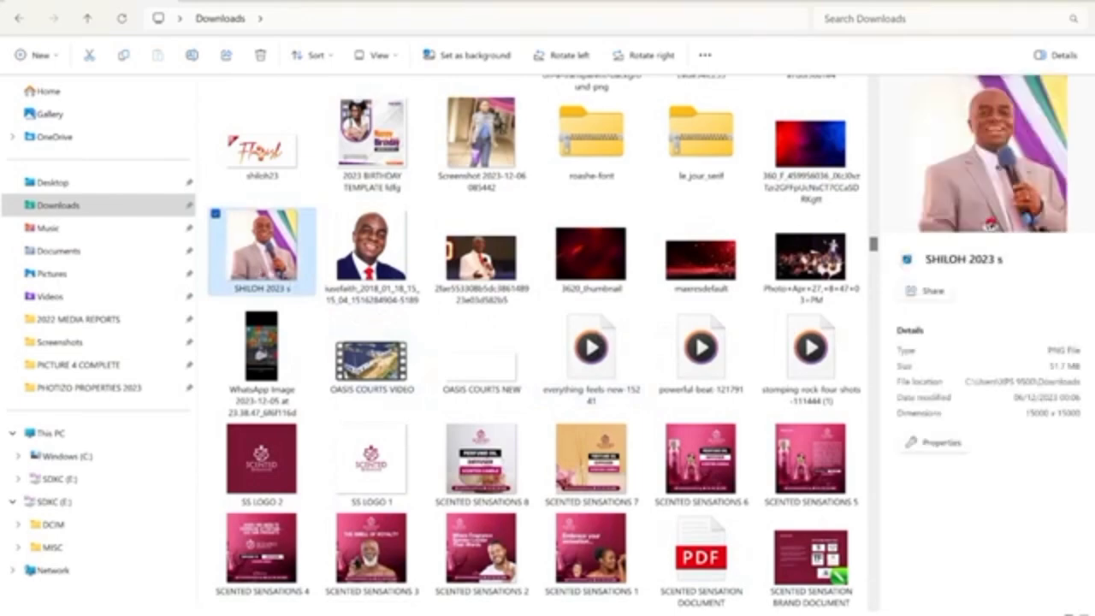
pyautogui.moveTo(268, 251); pyautogui.dragTo(821, 609)
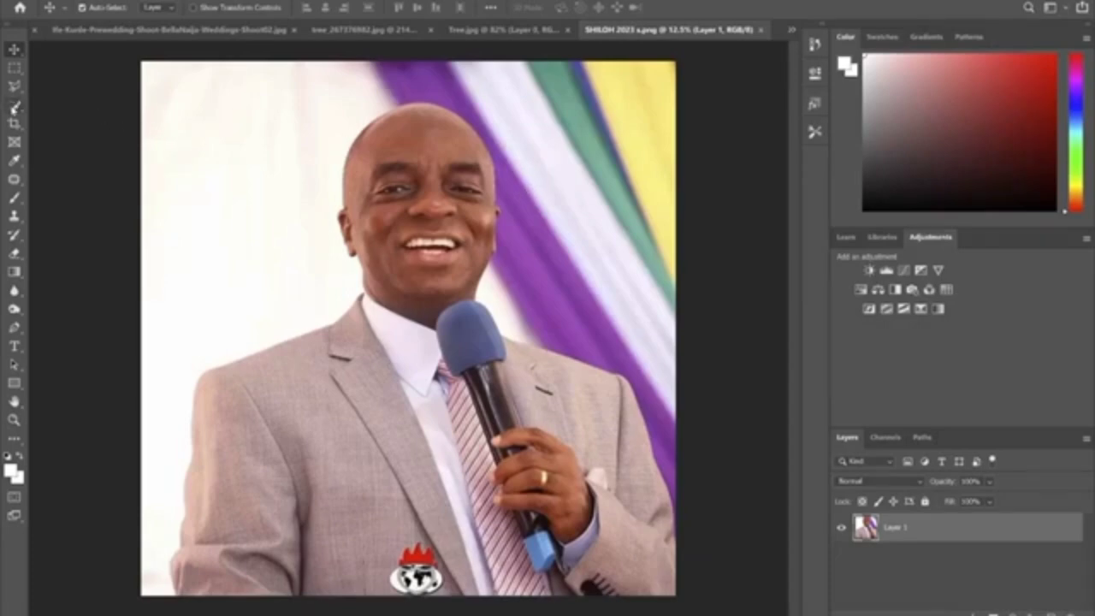
# Step: With the Quick Selection tool, select the pale backdrop to the left of the man, down to the photo's lower edge
pyautogui.click(15, 104)
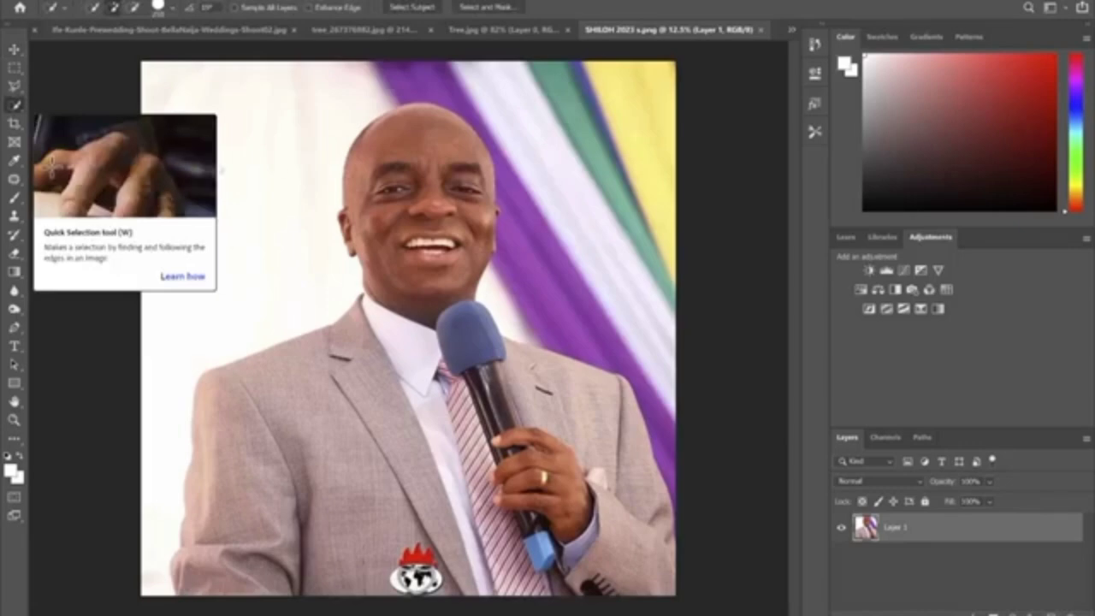
pyautogui.moveTo(252, 154); pyautogui.dragTo(183, 212)
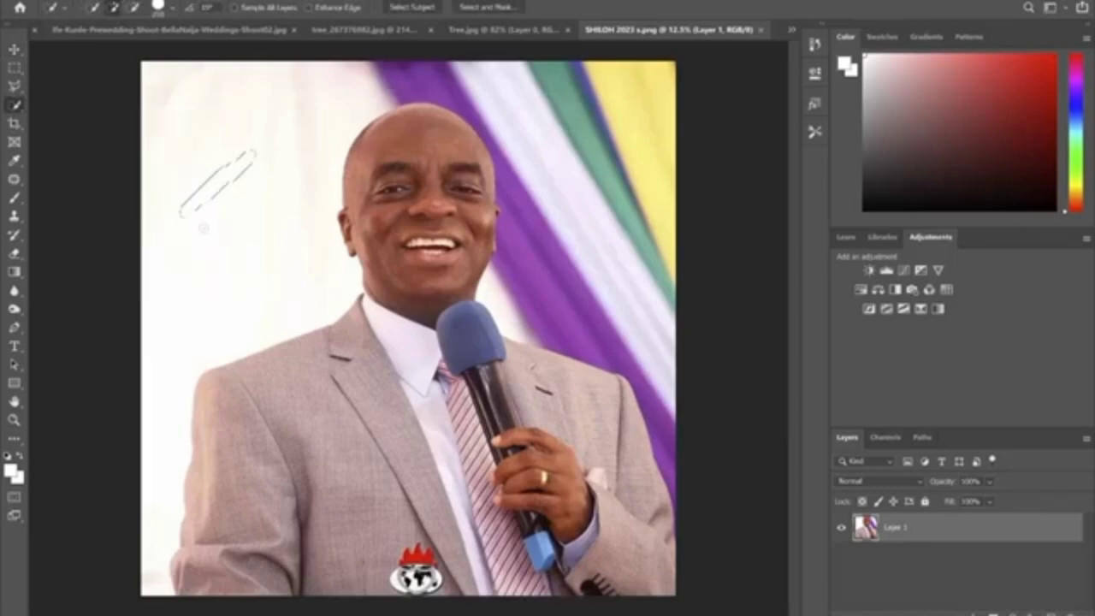
pyautogui.click(244, 253)
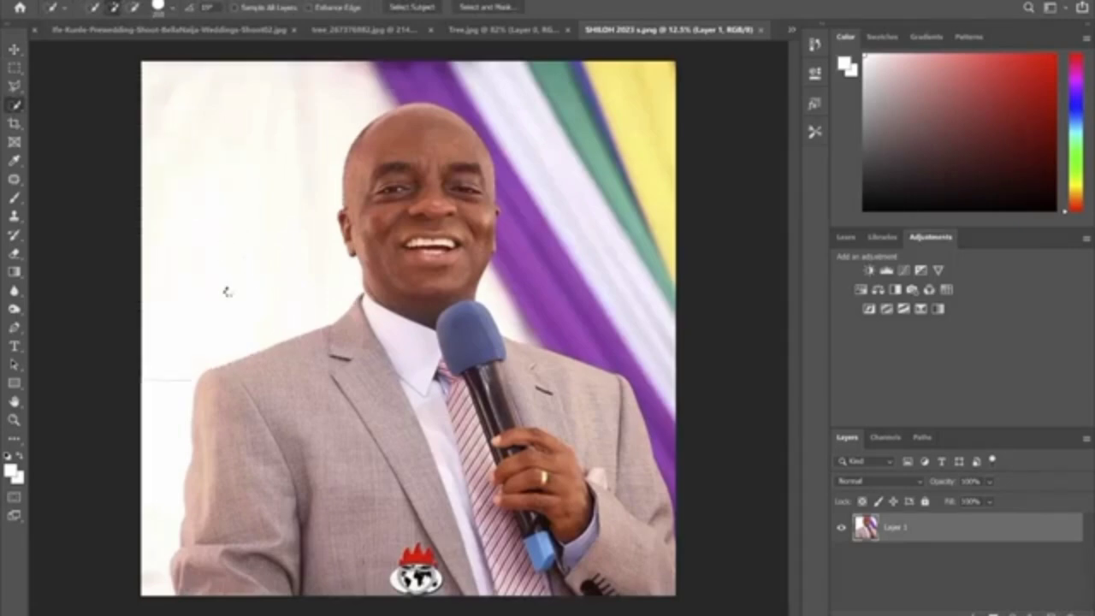
pyautogui.click(159, 438)
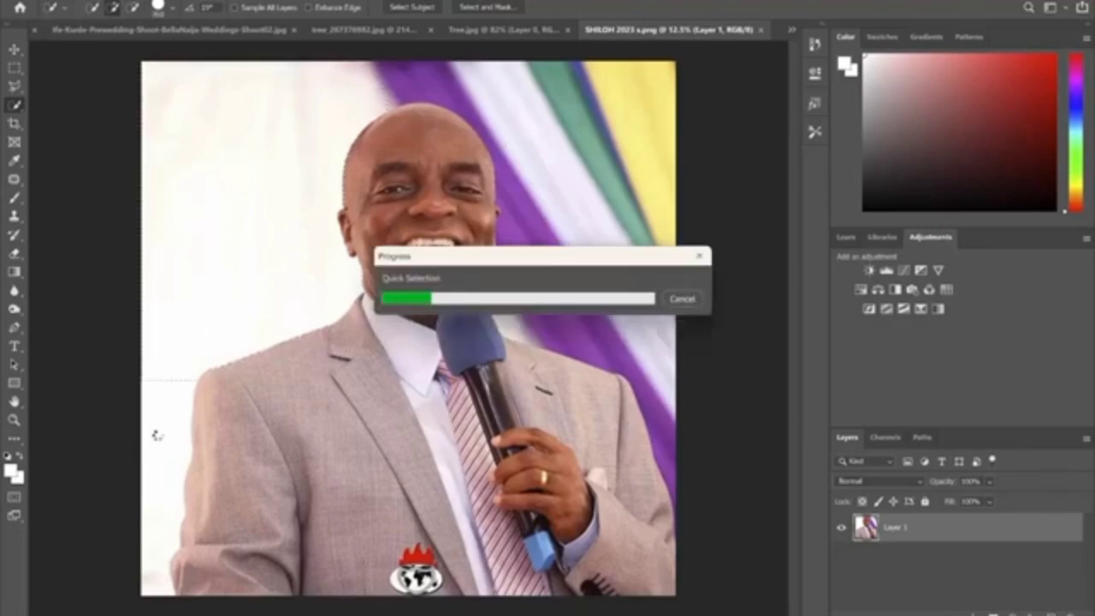
pyautogui.click(159, 454)
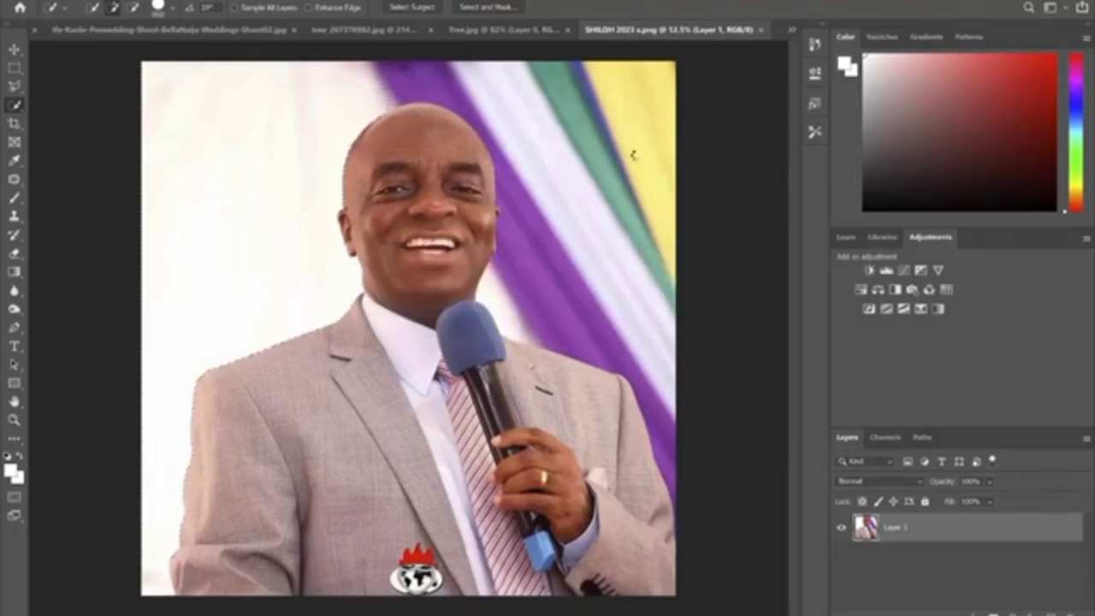
# Step: Extend the quick selection over the striped purple, white, green and yellow drapes to the right of the man
pyautogui.click(515, 81)
pyautogui.click(549, 259)
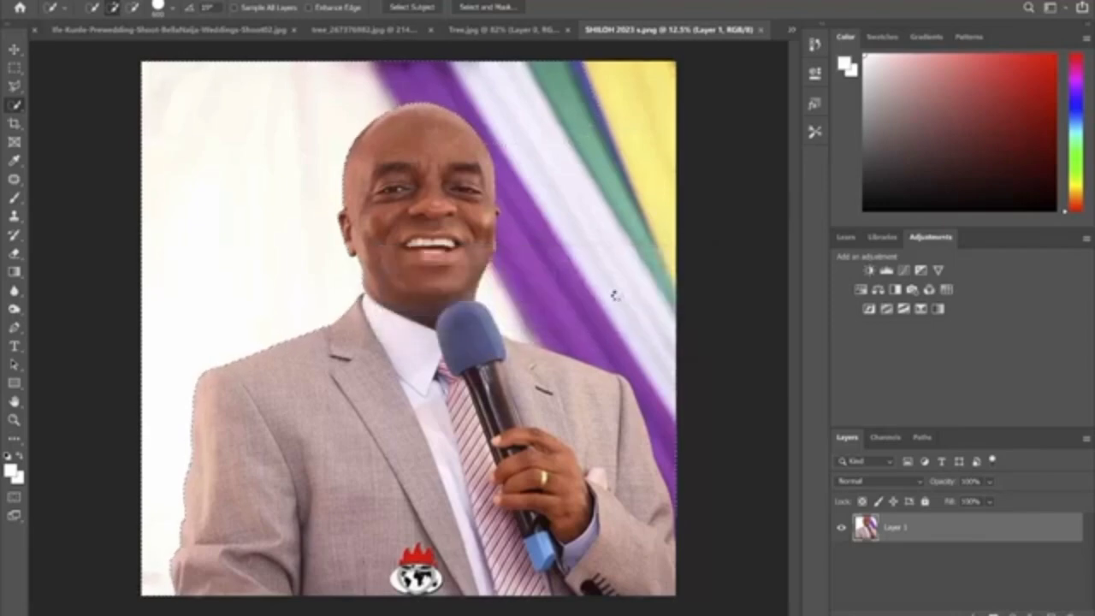
pyautogui.click(691, 521)
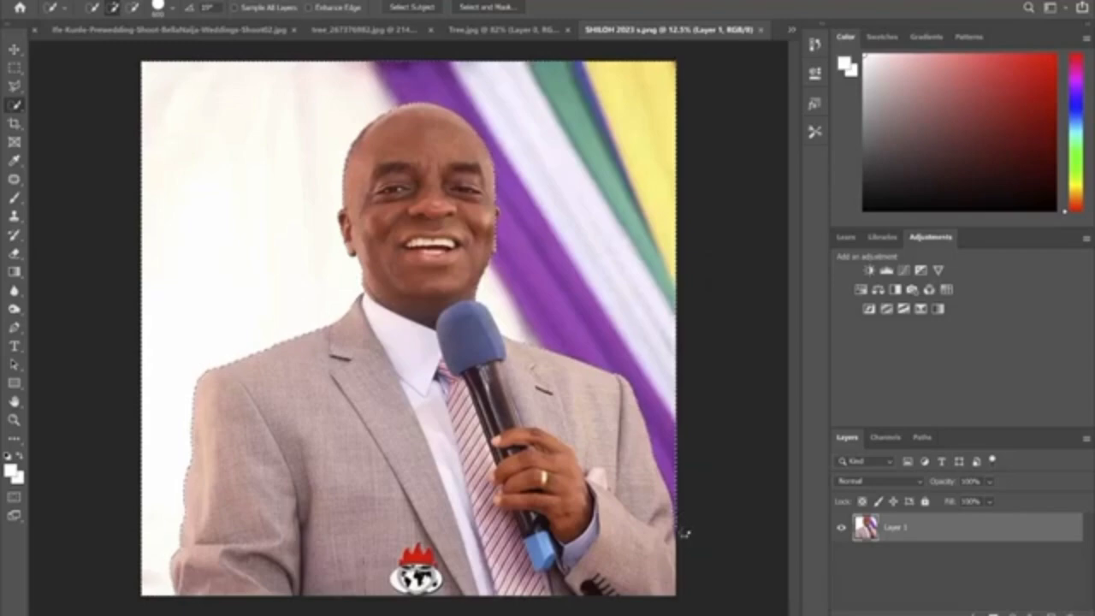
pyautogui.click(681, 532)
pyautogui.scroll(8, 479, 166)
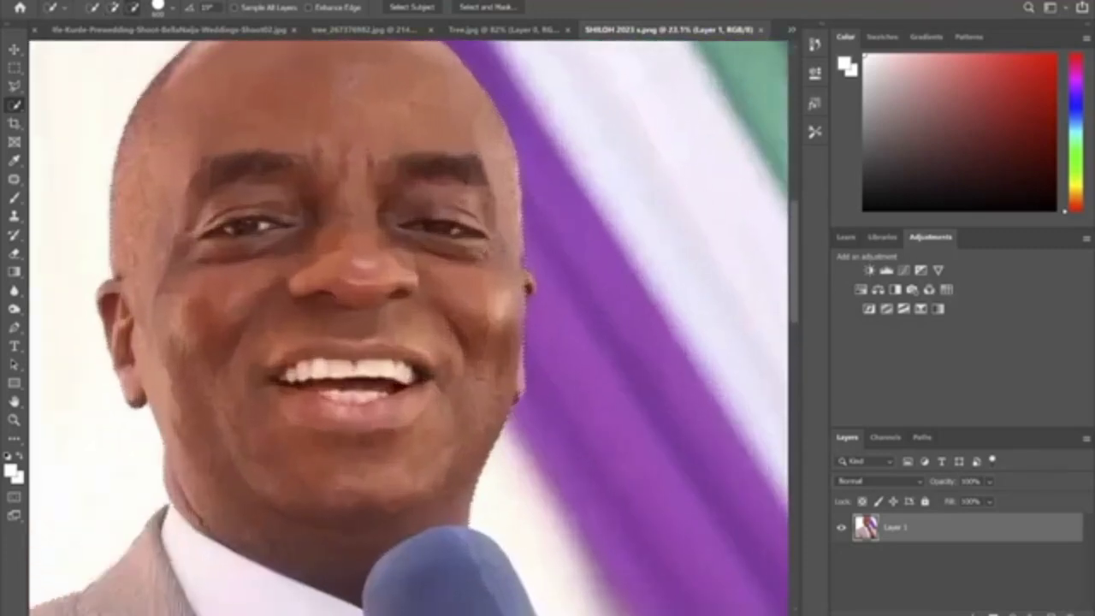
# Step: Subtract the man's ear beside the purple drape from the background selection with a smaller Quick Selection brush
pyautogui.scroll(1, 466, 217)
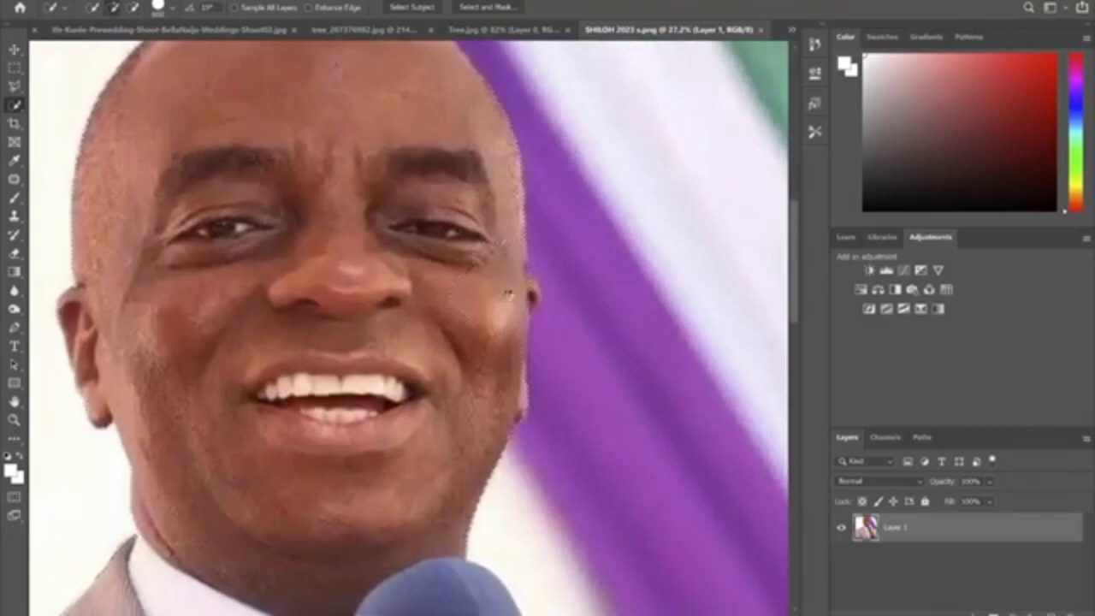
pyautogui.click(510, 299)
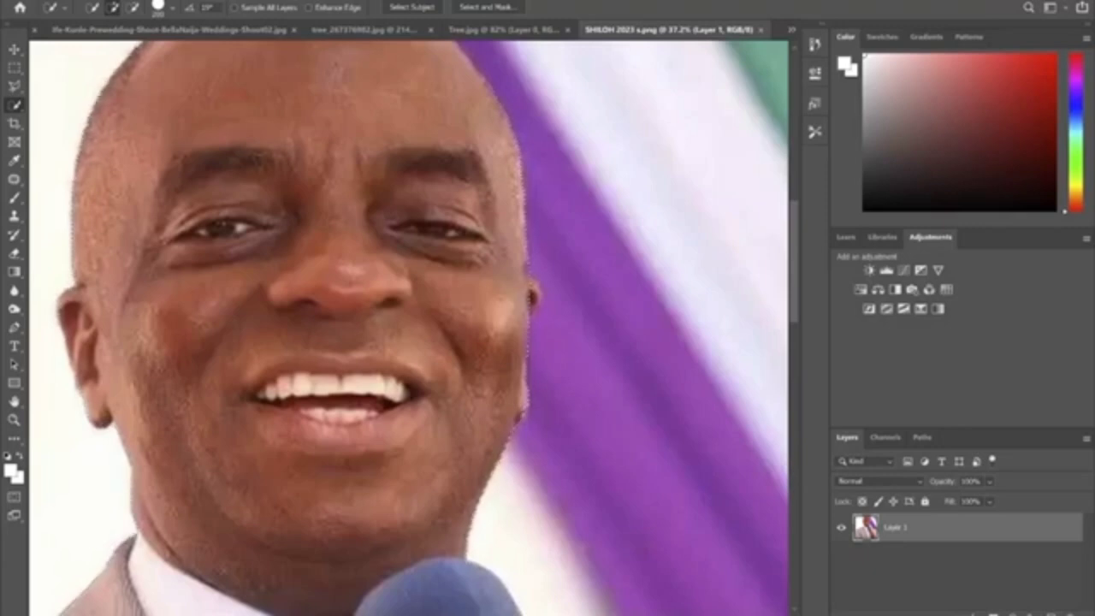
pyautogui.press('alt')
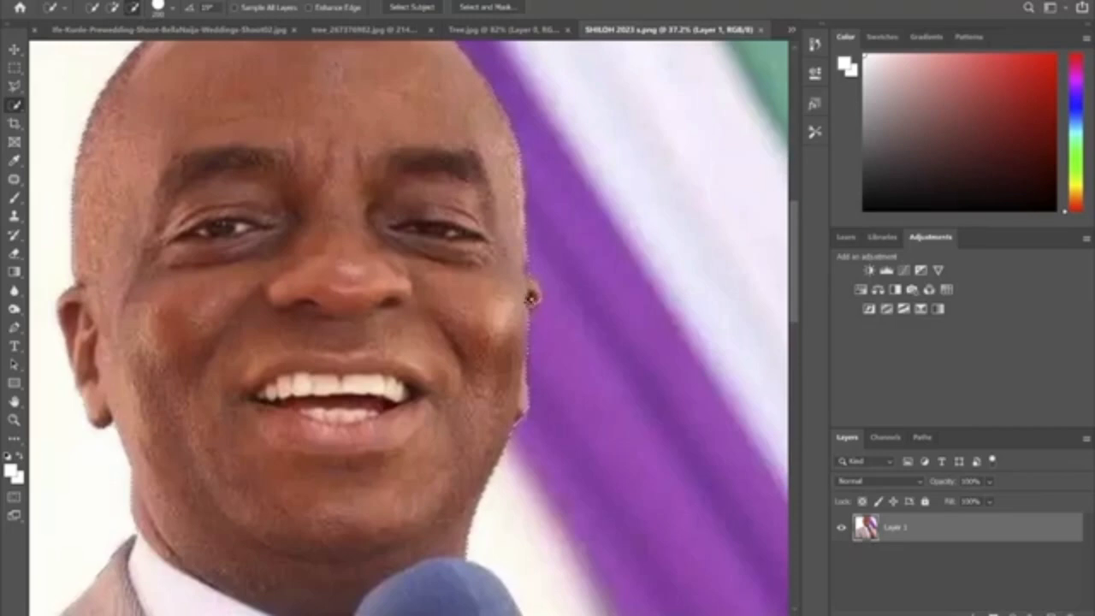
pyautogui.click(530, 297)
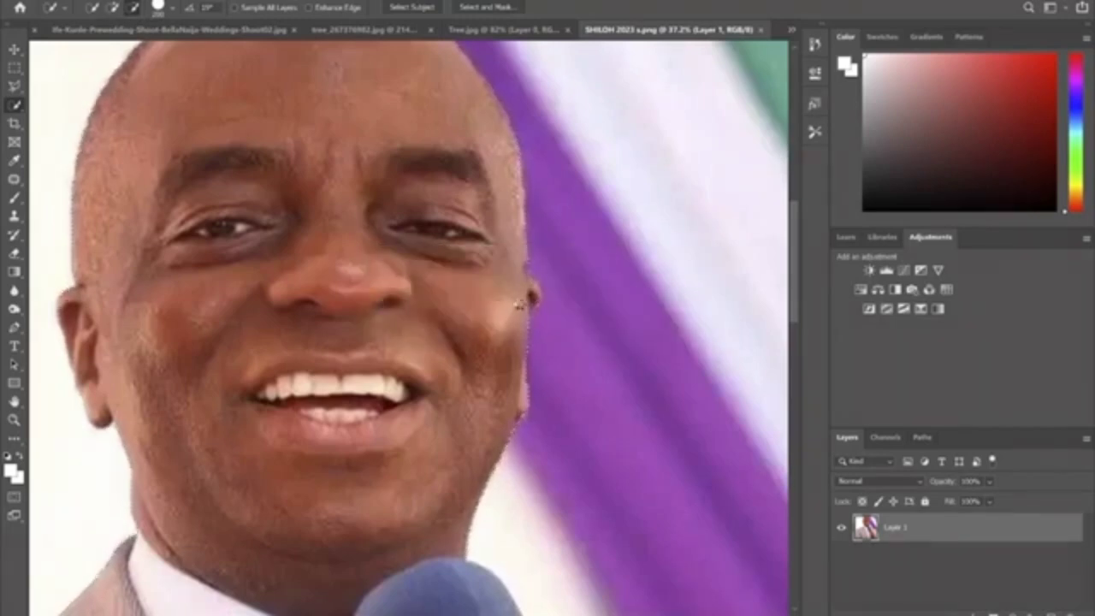
pyautogui.click(509, 298)
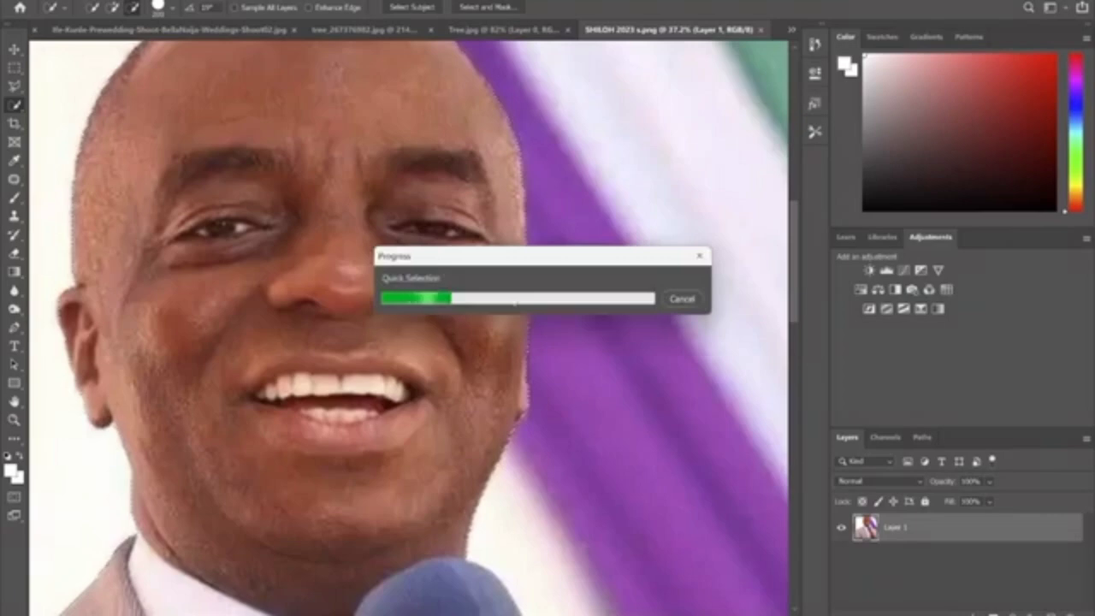
# Step: Feather the background selection by 1 pixel and delete the backdrop around the man
pyautogui.scroll(-4, 460, 206)
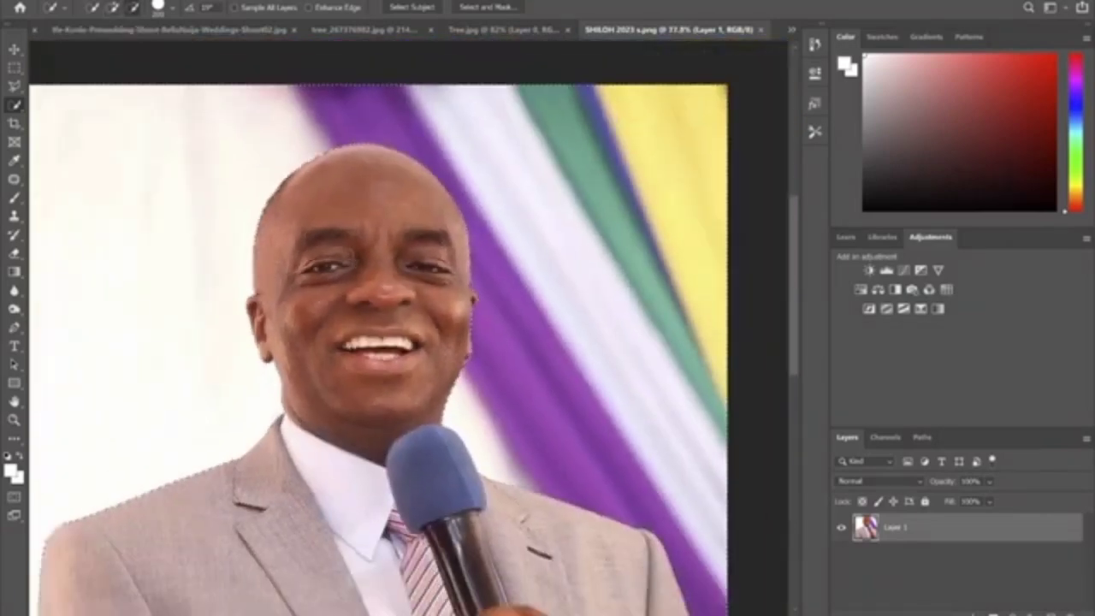
pyautogui.scroll(-1, 539, 185)
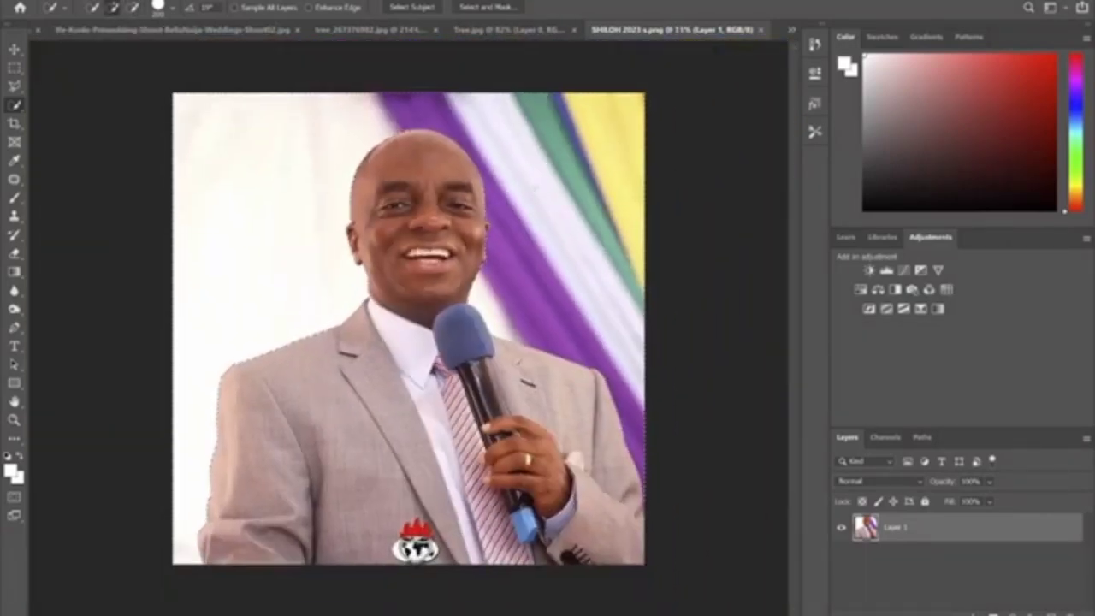
pyautogui.rightClick(539, 185)
pyautogui.click(598, 218)
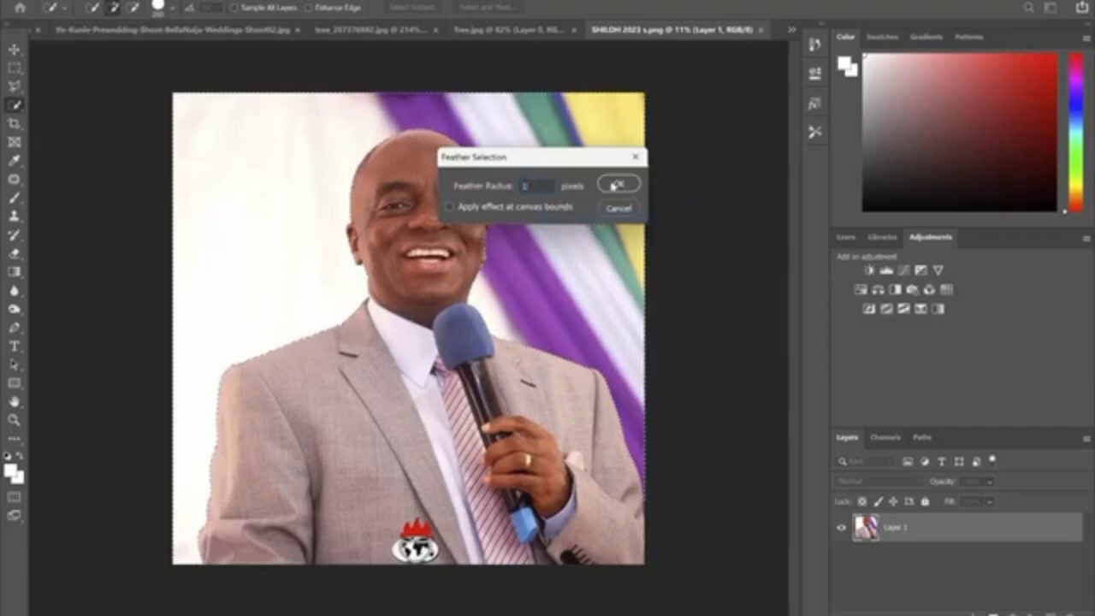
pyautogui.click(610, 183)
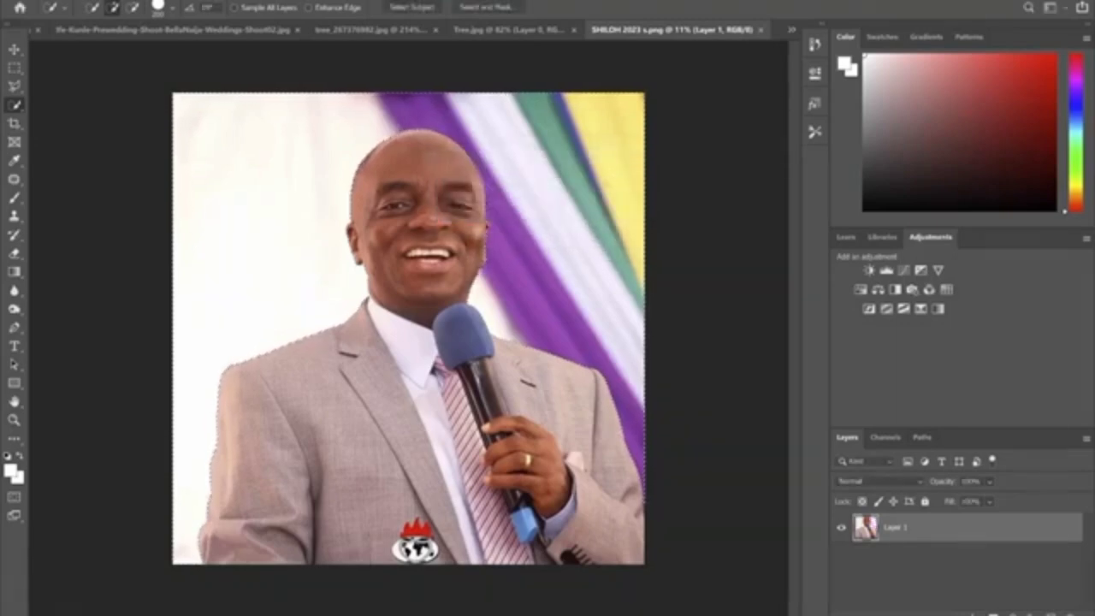
pyautogui.press('Delete')
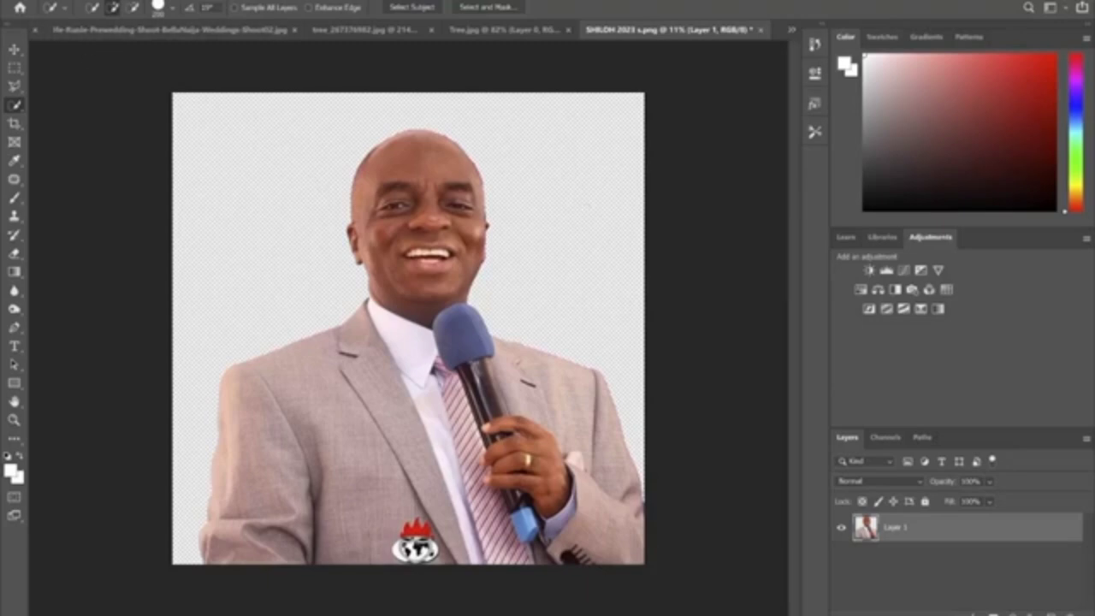
# Step: Save the man's cutout on the computer as the PNG "SHILOH 2023 s copy" in Downloads, using the large file size option
pyautogui.click(31, 1)
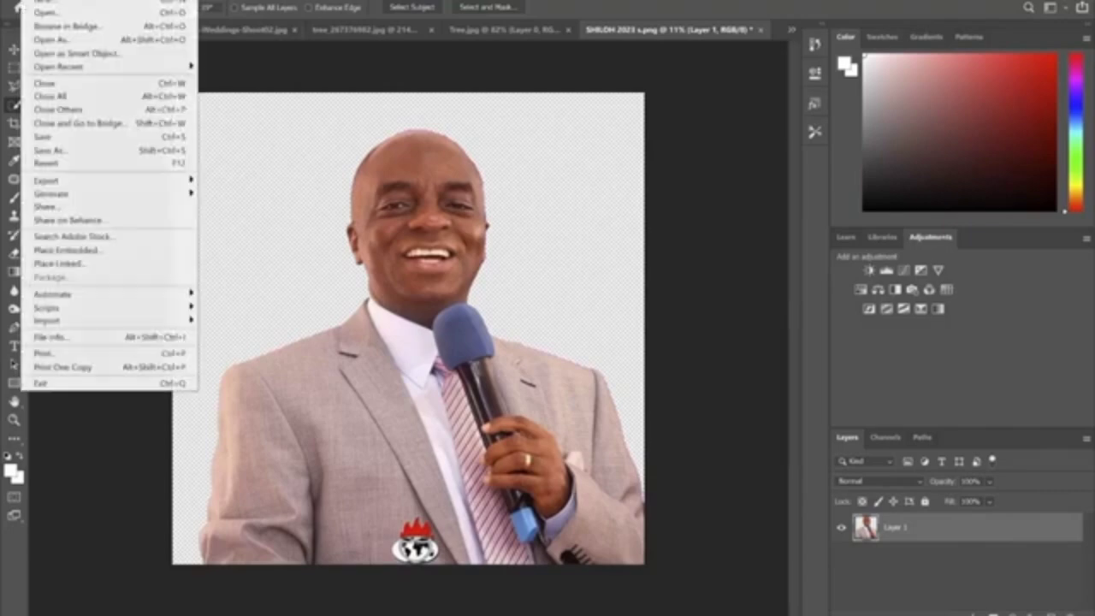
pyautogui.click(97, 151)
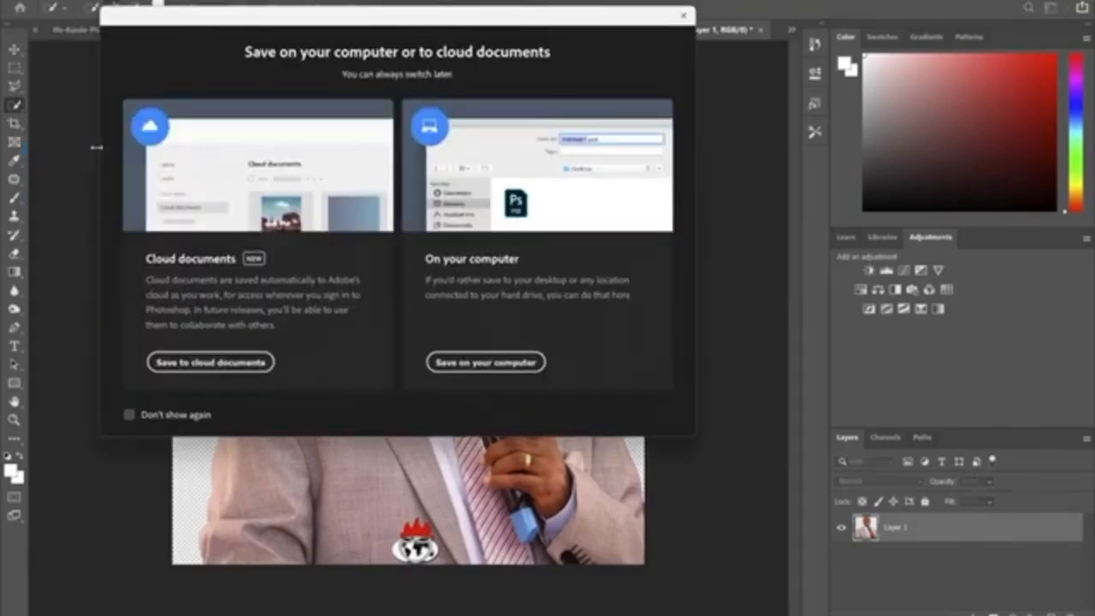
pyautogui.click(485, 363)
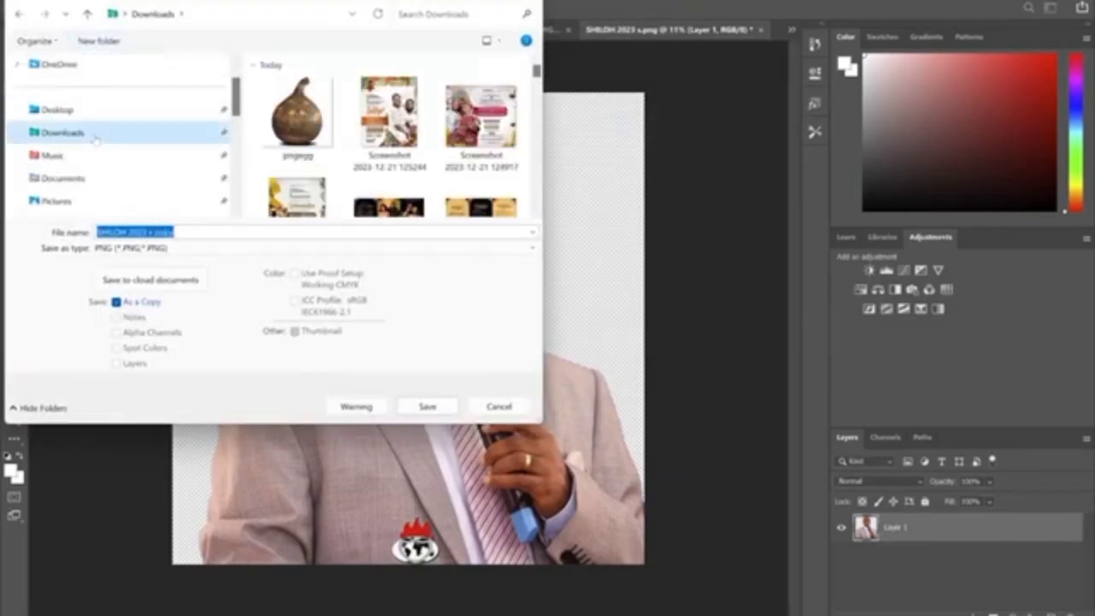
pyautogui.click(196, 248)
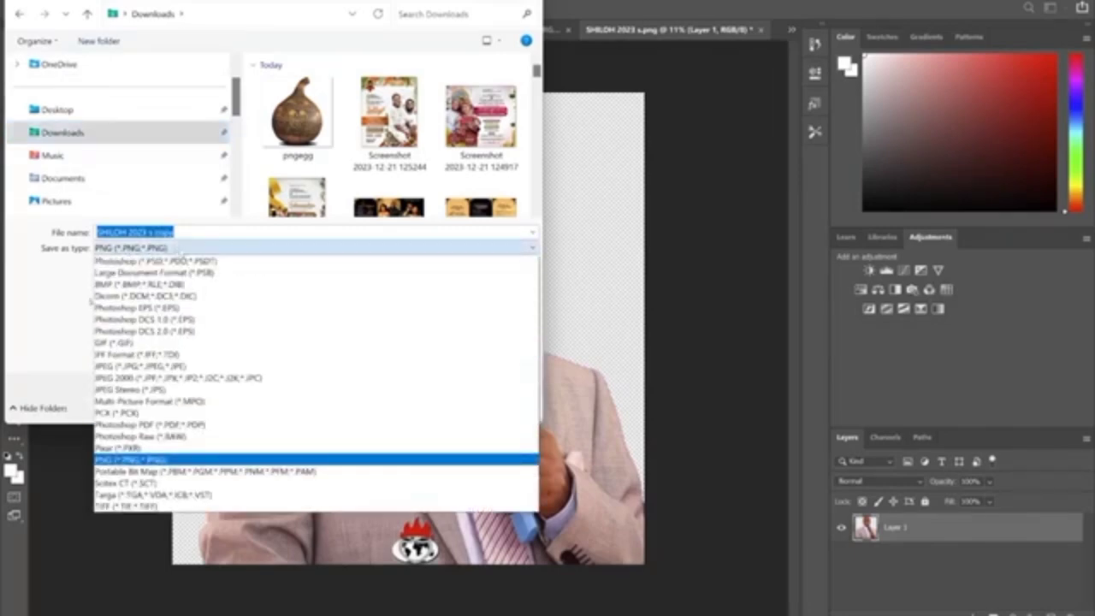
pyautogui.click(182, 250)
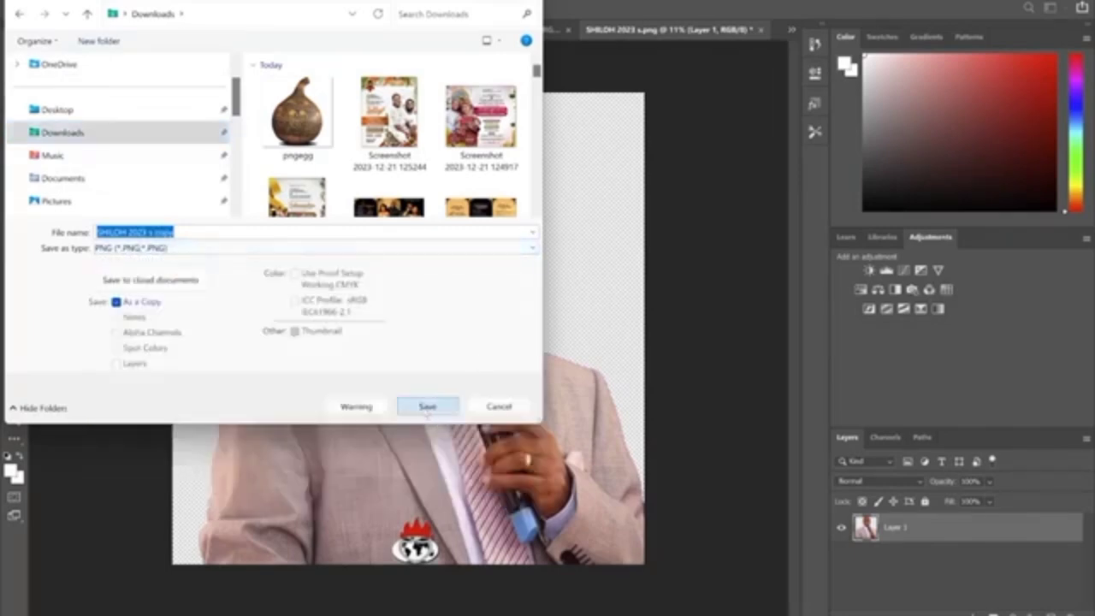
pyautogui.click(427, 405)
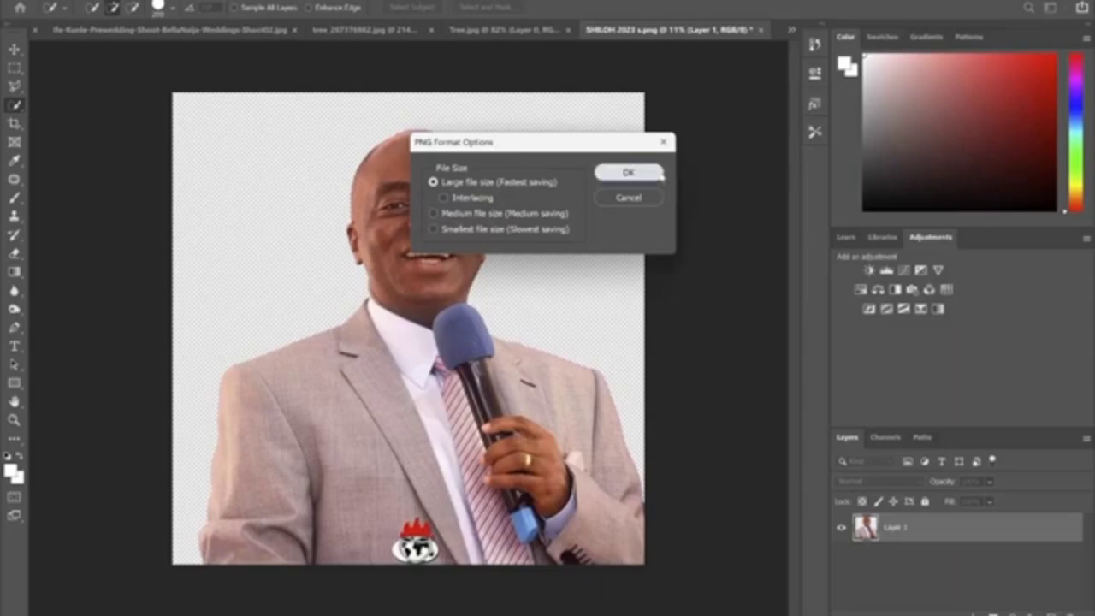
pyautogui.click(627, 172)
# Step: Switch to the Shoot10 prewedding couple document and save it on the computer as a PNG copy in the Downloads folder
pyautogui.click(498, 34)
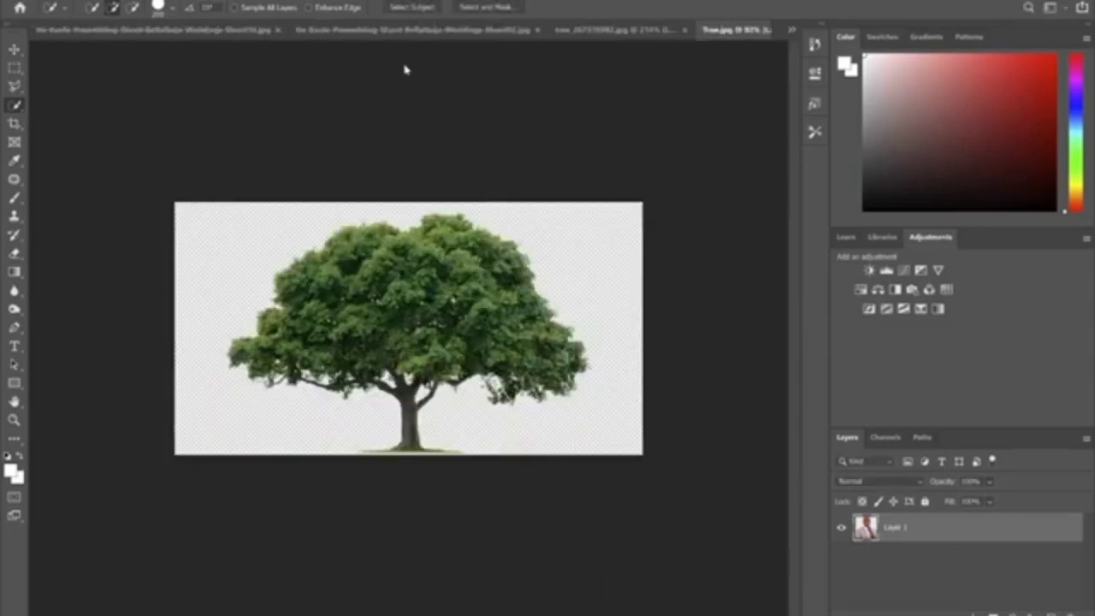
pyautogui.click(356, 31)
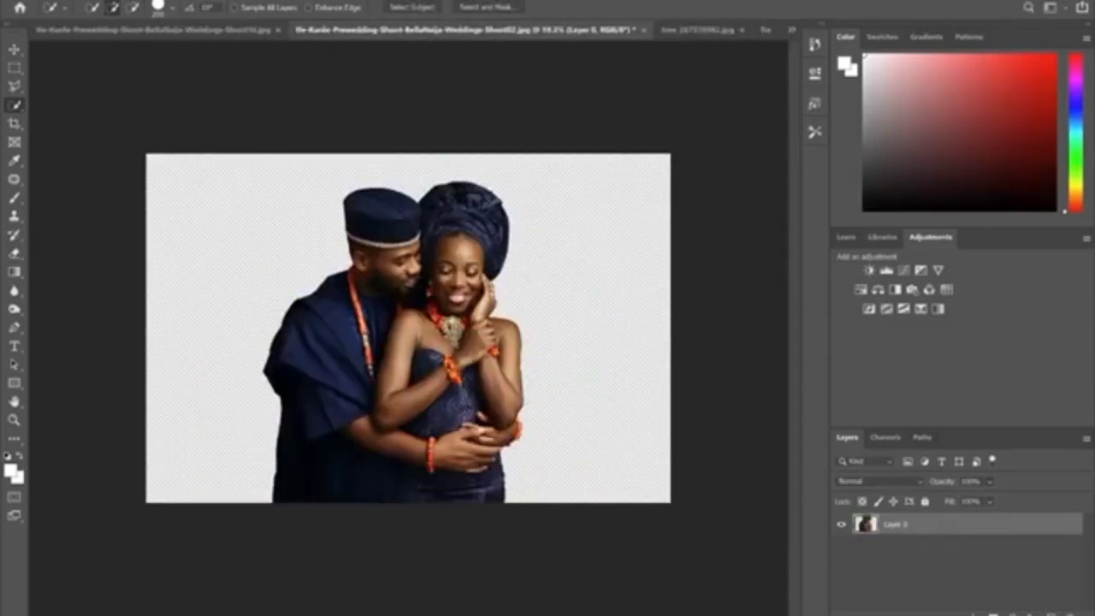
pyautogui.click(227, 30)
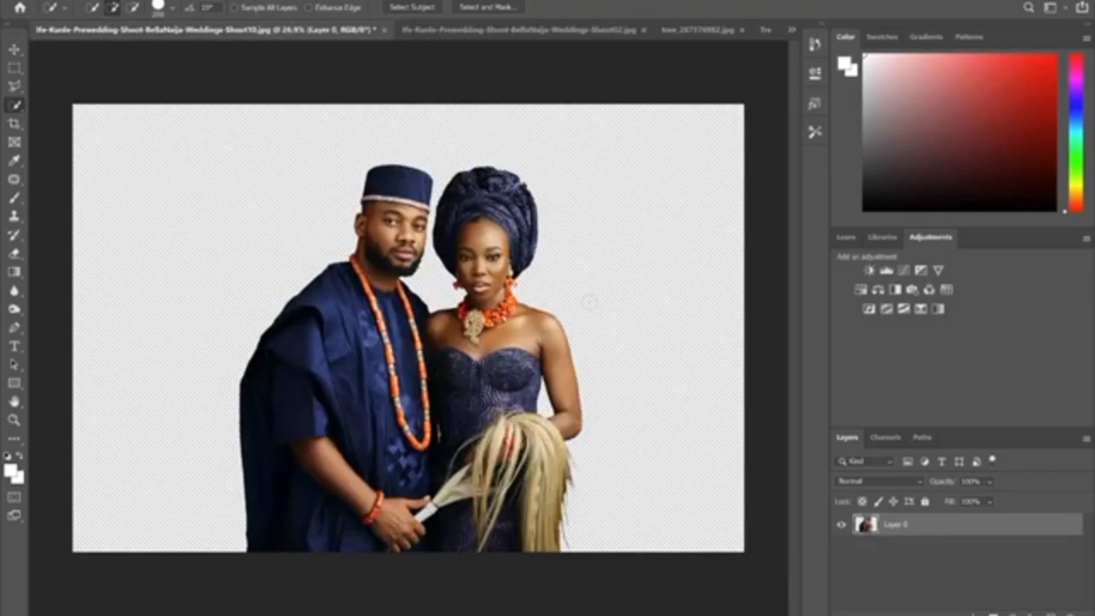
pyautogui.click(30, 0)
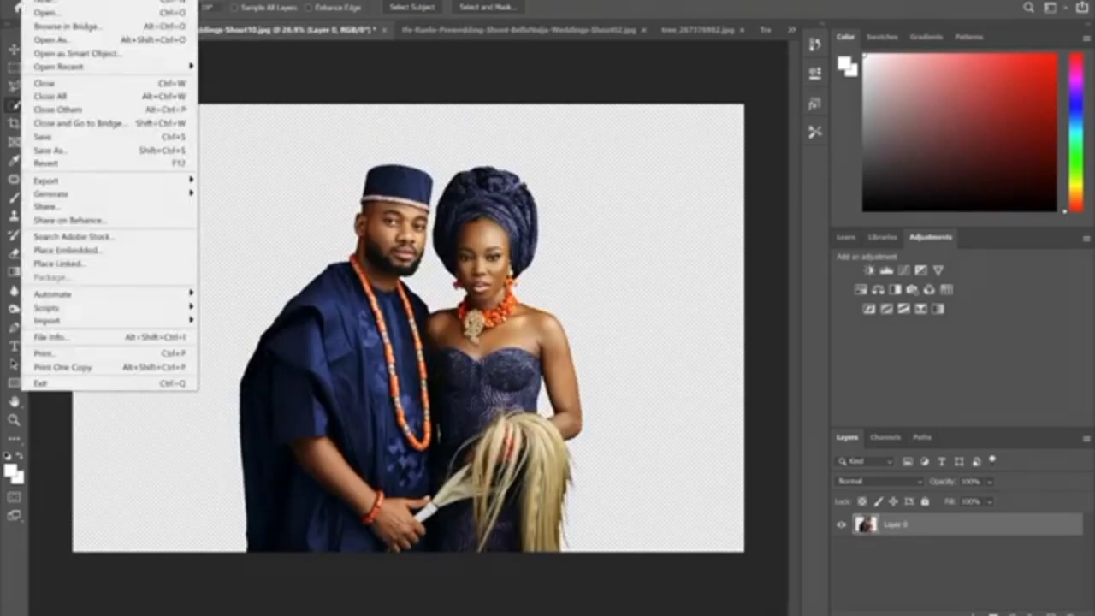
pyautogui.click(85, 150)
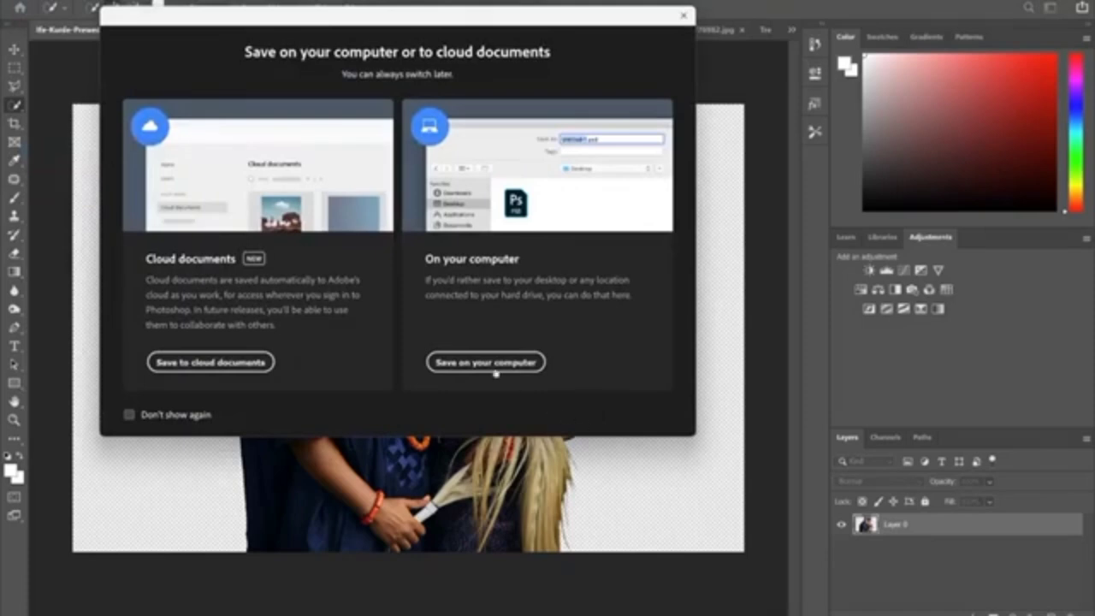
pyautogui.click(494, 369)
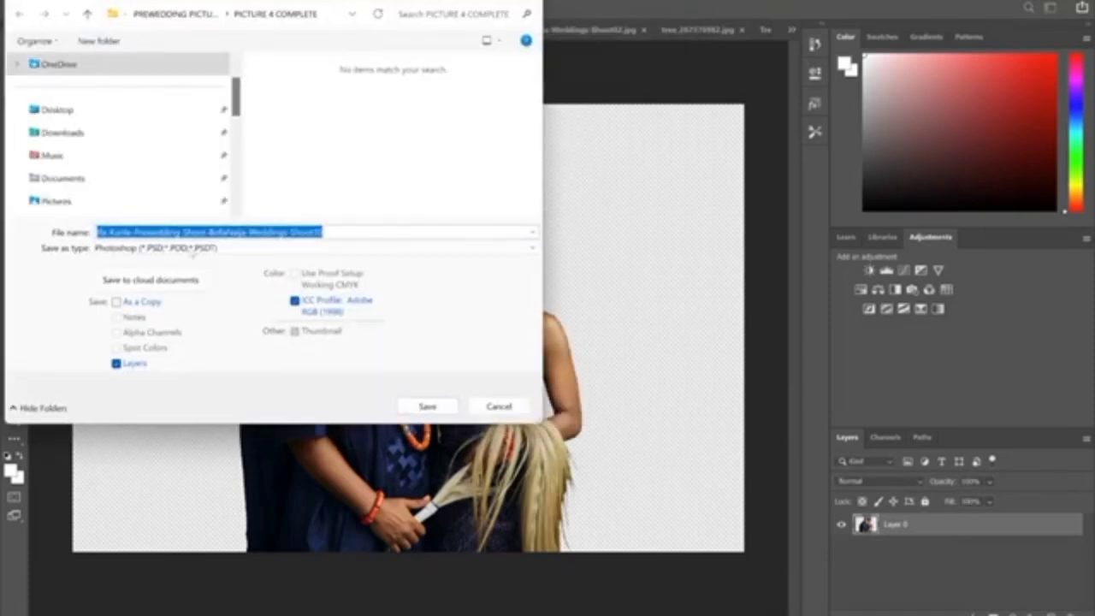
pyautogui.click(191, 248)
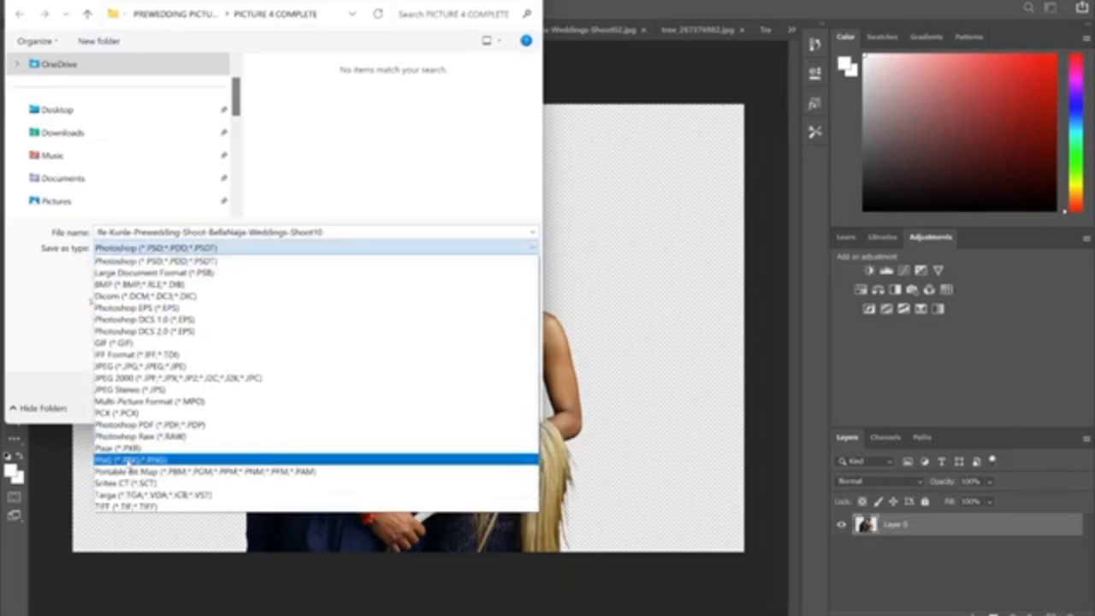
pyautogui.click(134, 462)
pyautogui.click(63, 132)
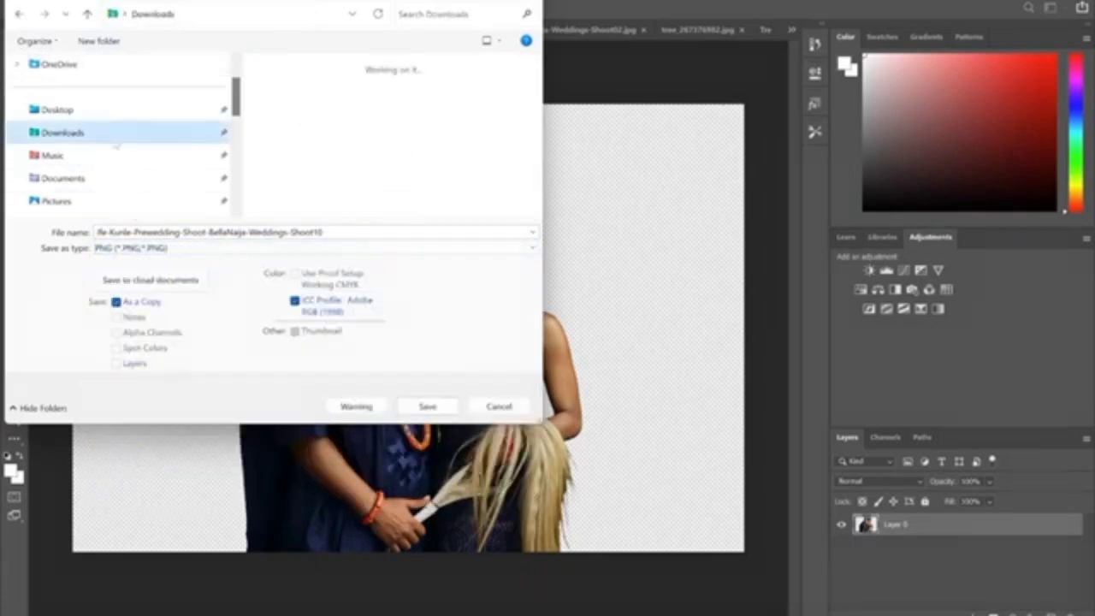
pyautogui.click(427, 406)
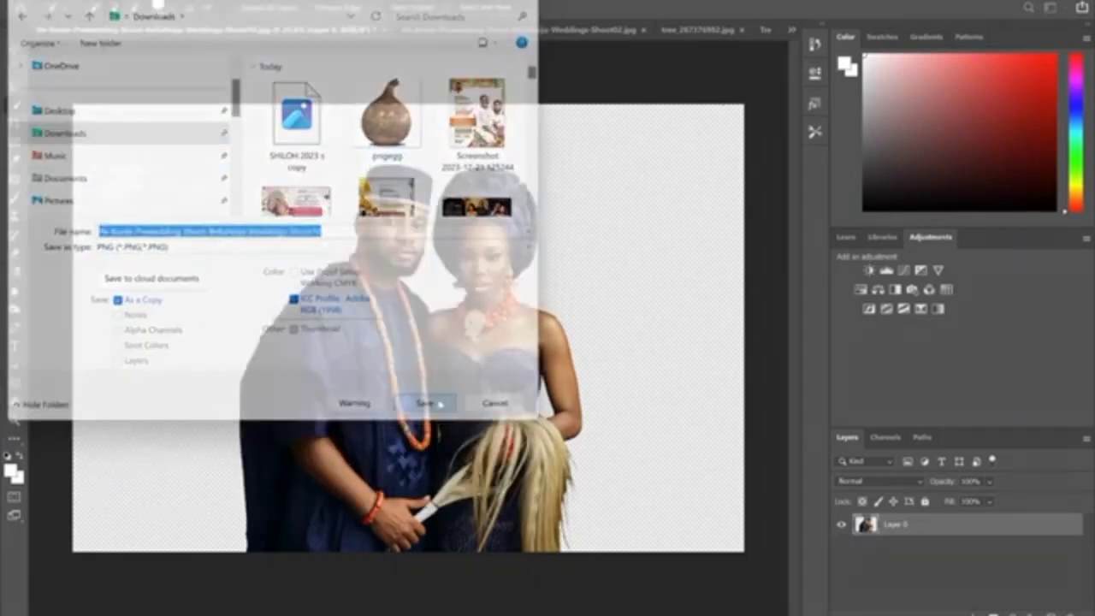
pyautogui.click(625, 172)
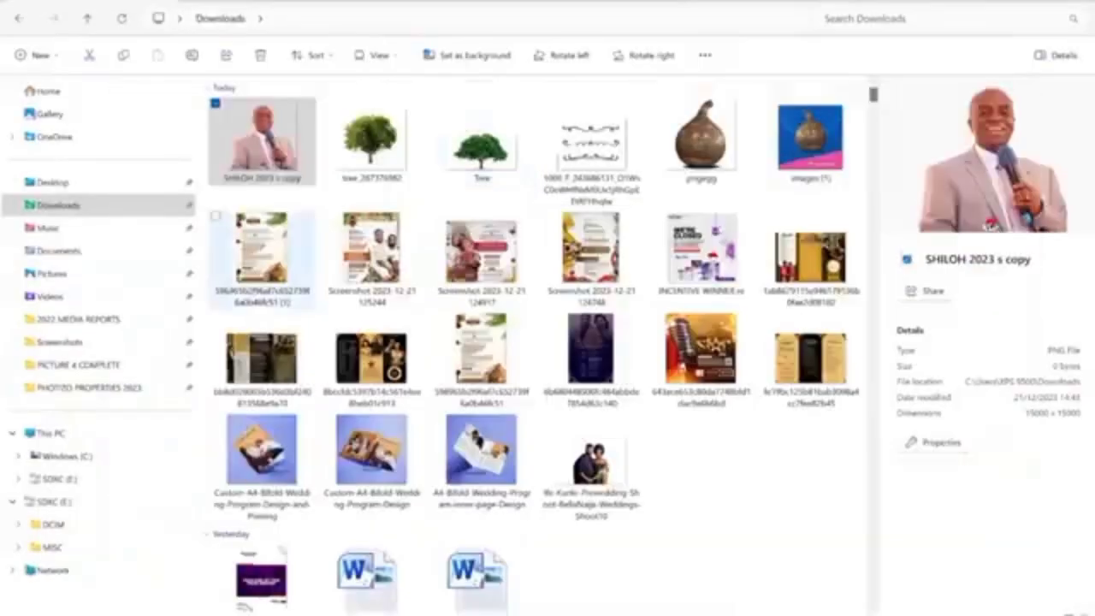
# Step: Open the saved Shoot10 PNG from the Downloads folder in File Explorer, examine the couple's cutout edges up close, and close the viewer
pyautogui.click(79, 209)
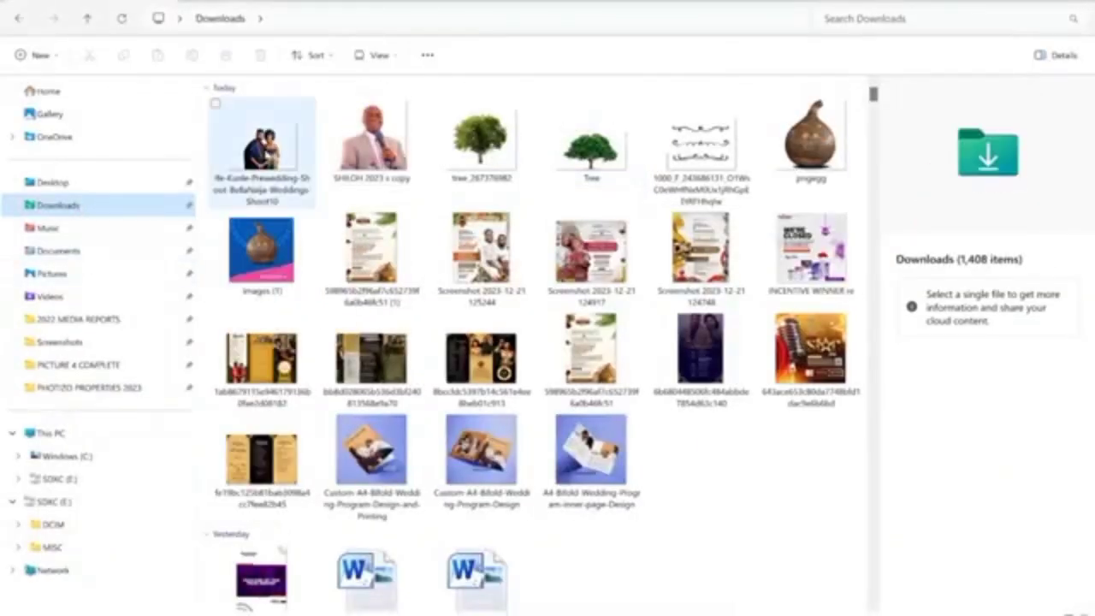
pyautogui.doubleClick(262, 150)
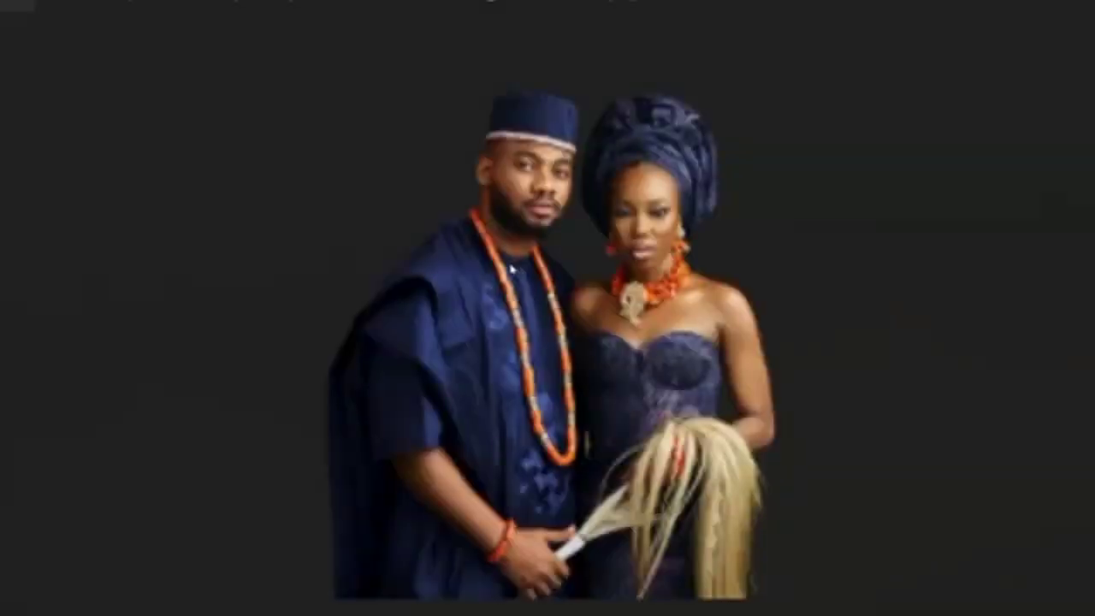
pyautogui.scroll(3, 632, 313)
pyautogui.scroll(-3, 578, 266)
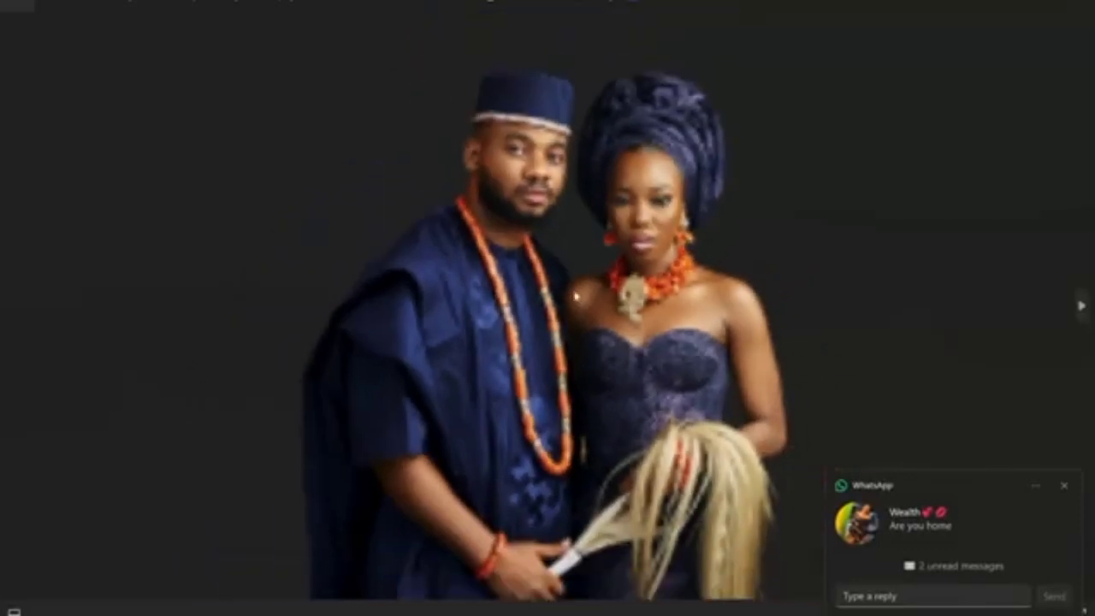
pyautogui.scroll(1, 581, 228)
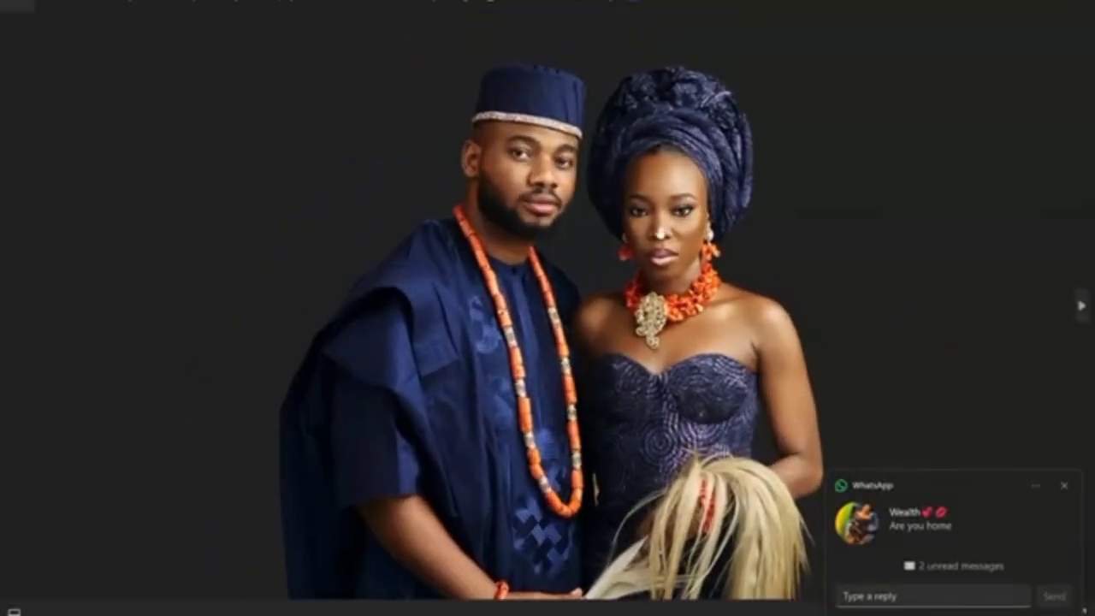
pyautogui.scroll(-2, 637, 229)
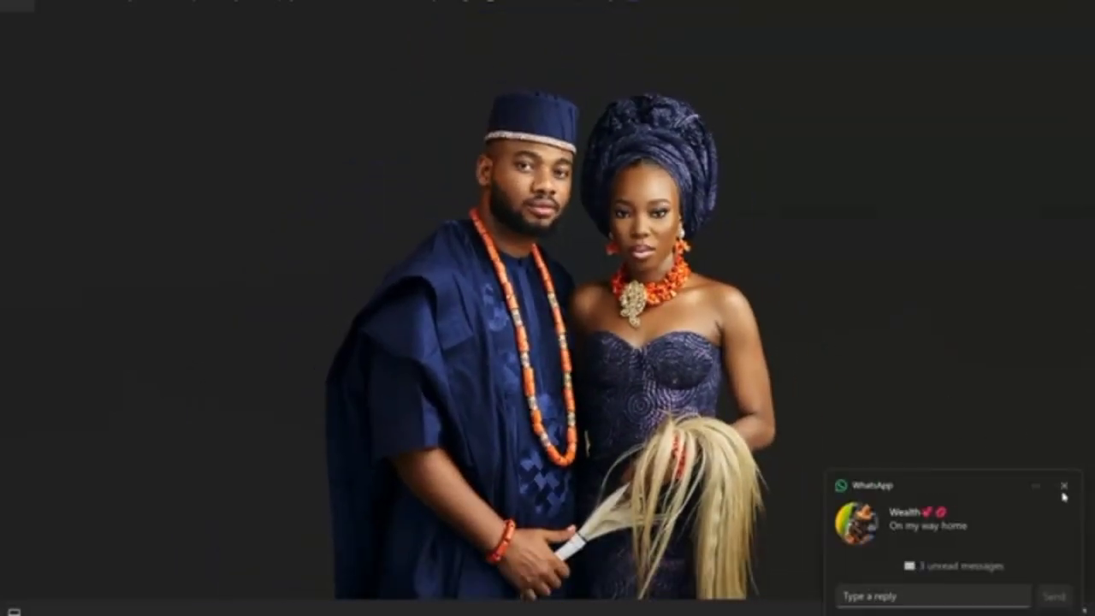
pyautogui.click(1063, 485)
pyautogui.scroll(2, 632, 171)
pyautogui.scroll(3, 551, 219)
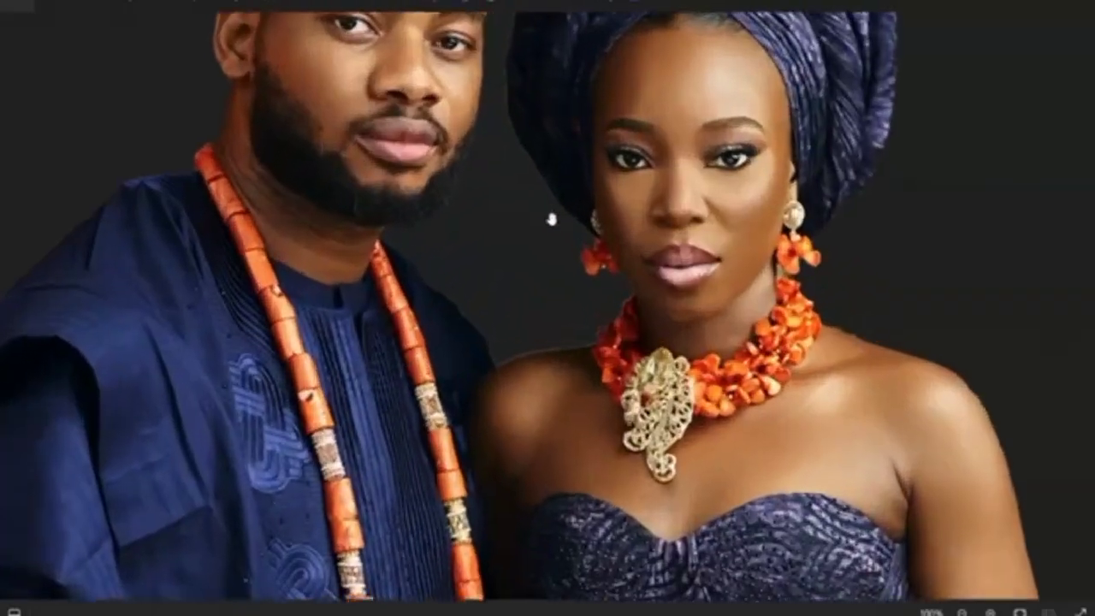
pyautogui.scroll(-5, 550, 221)
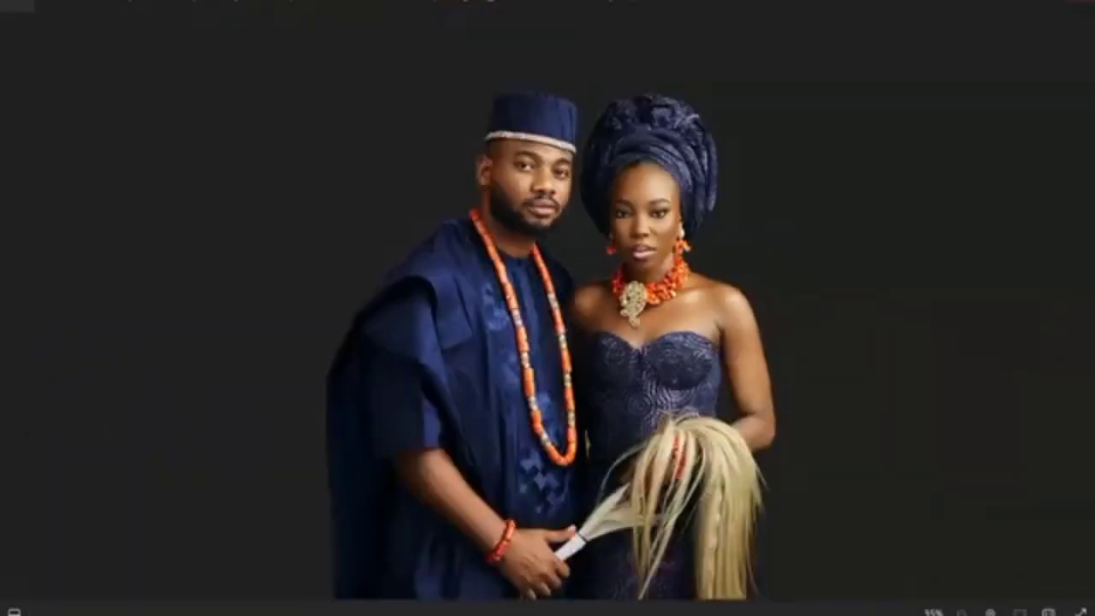
pyautogui.click(1074, 2)
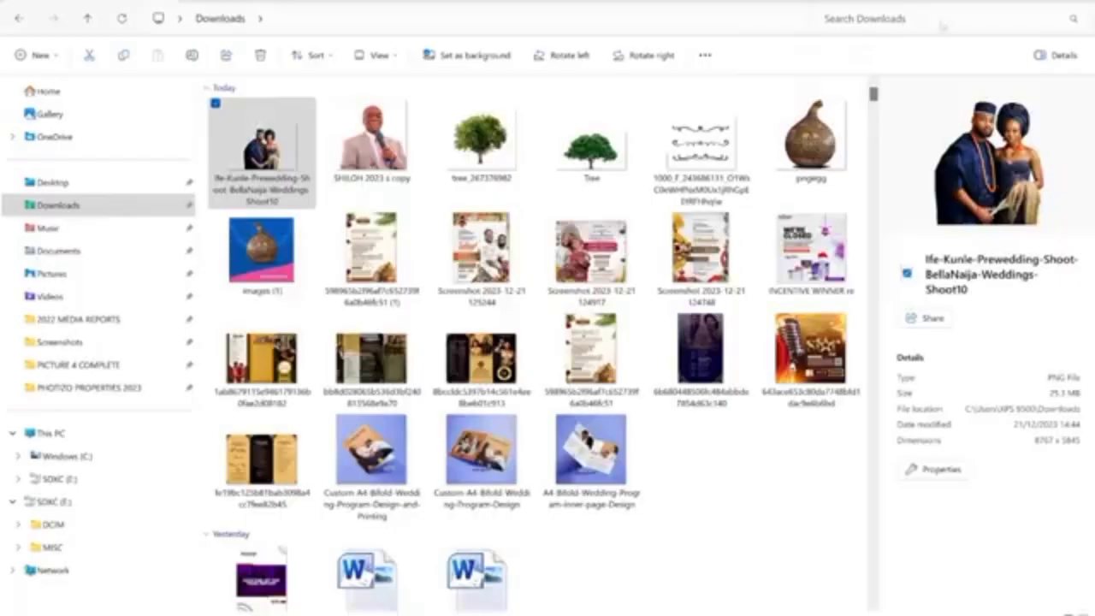
# Step: Open the saved "SHILOH 2023 s copy" PNG from Downloads to examine the man's cutout
pyautogui.click(400, 154)
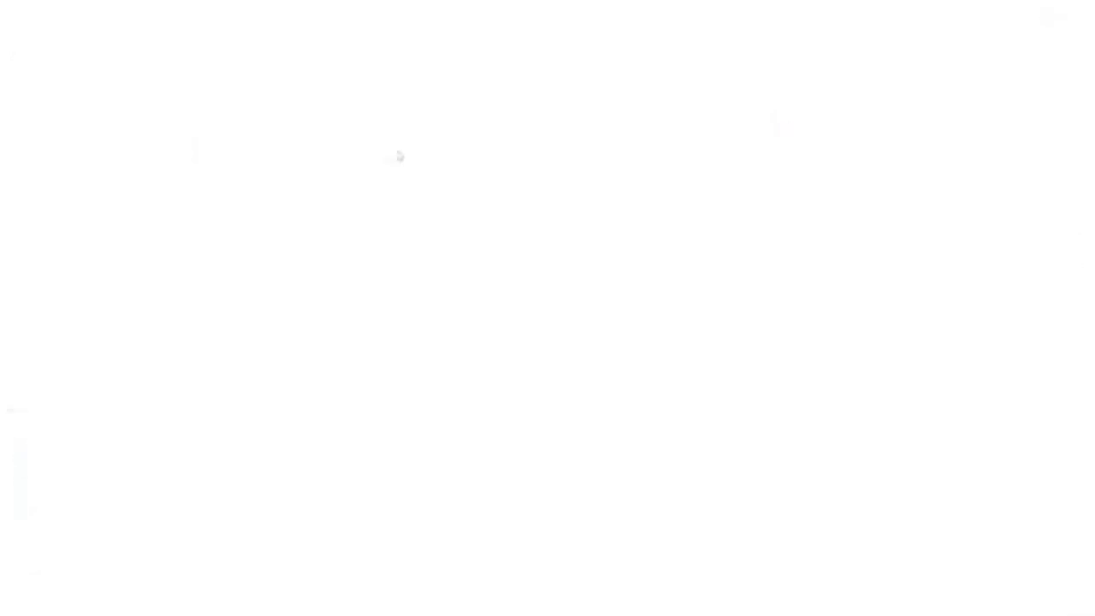